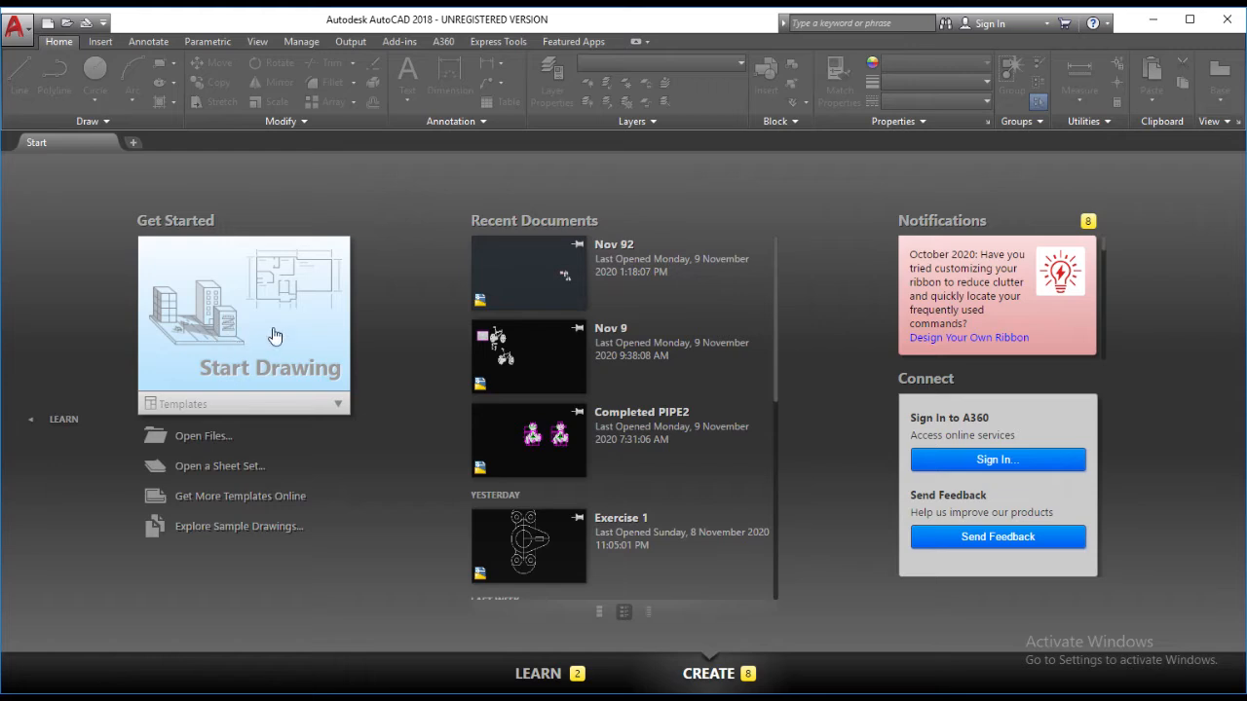
left_click(338, 405)
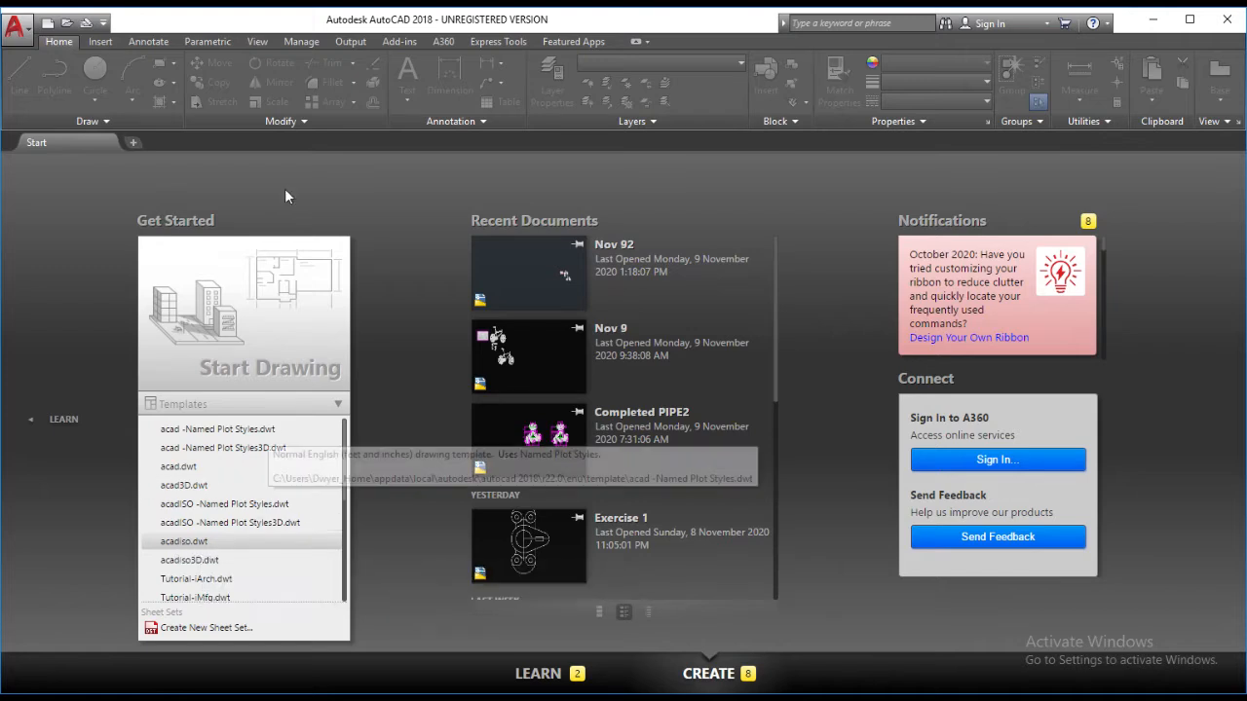
left_click(16, 30)
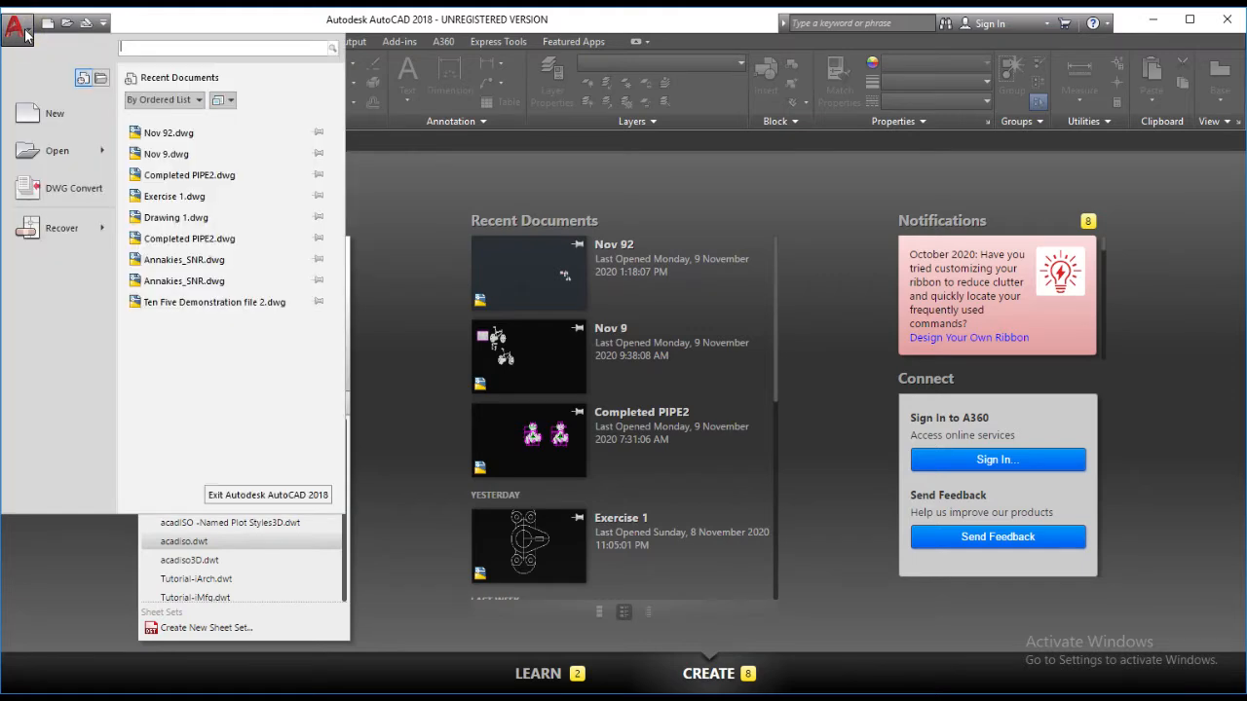
left_click(46, 115)
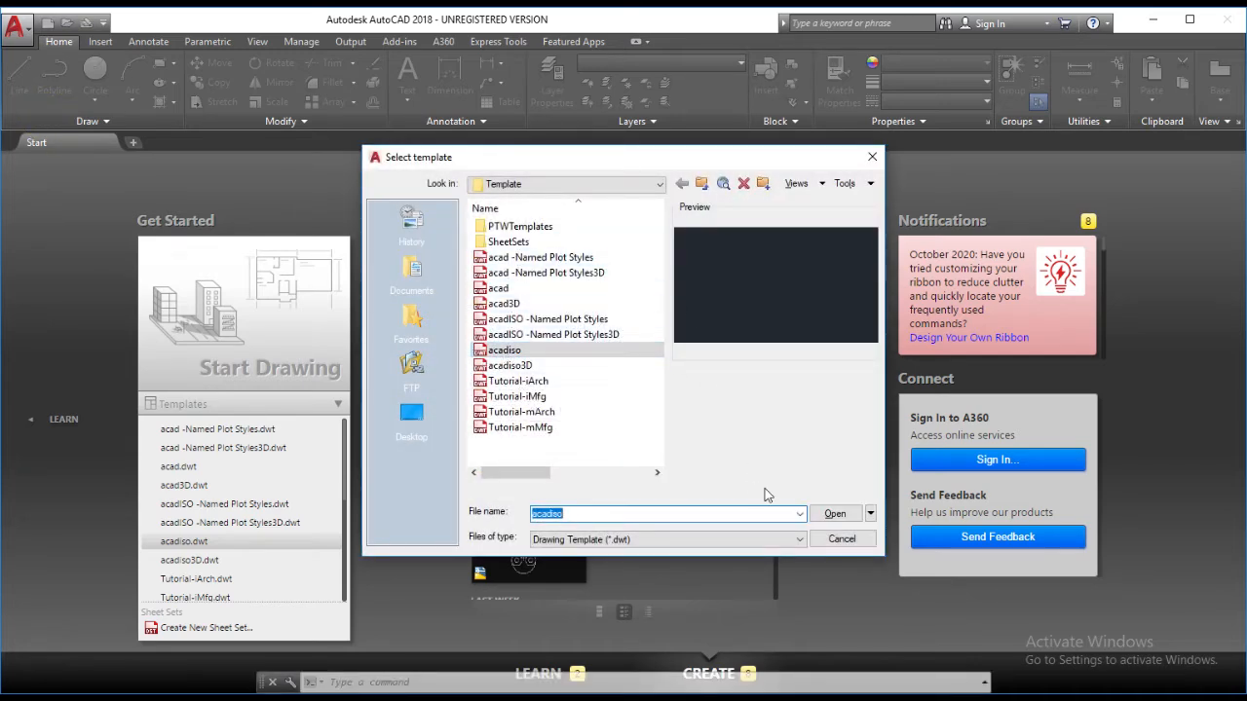
left_click(835, 541)
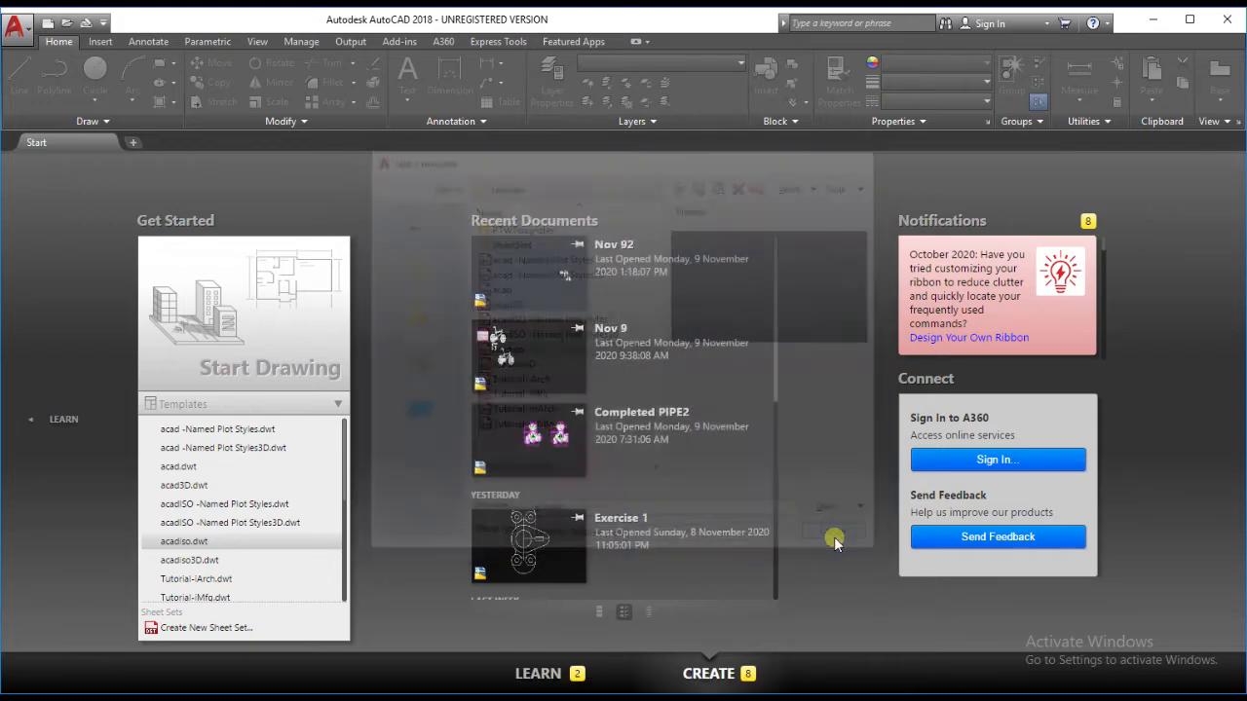
left_click(48, 24)
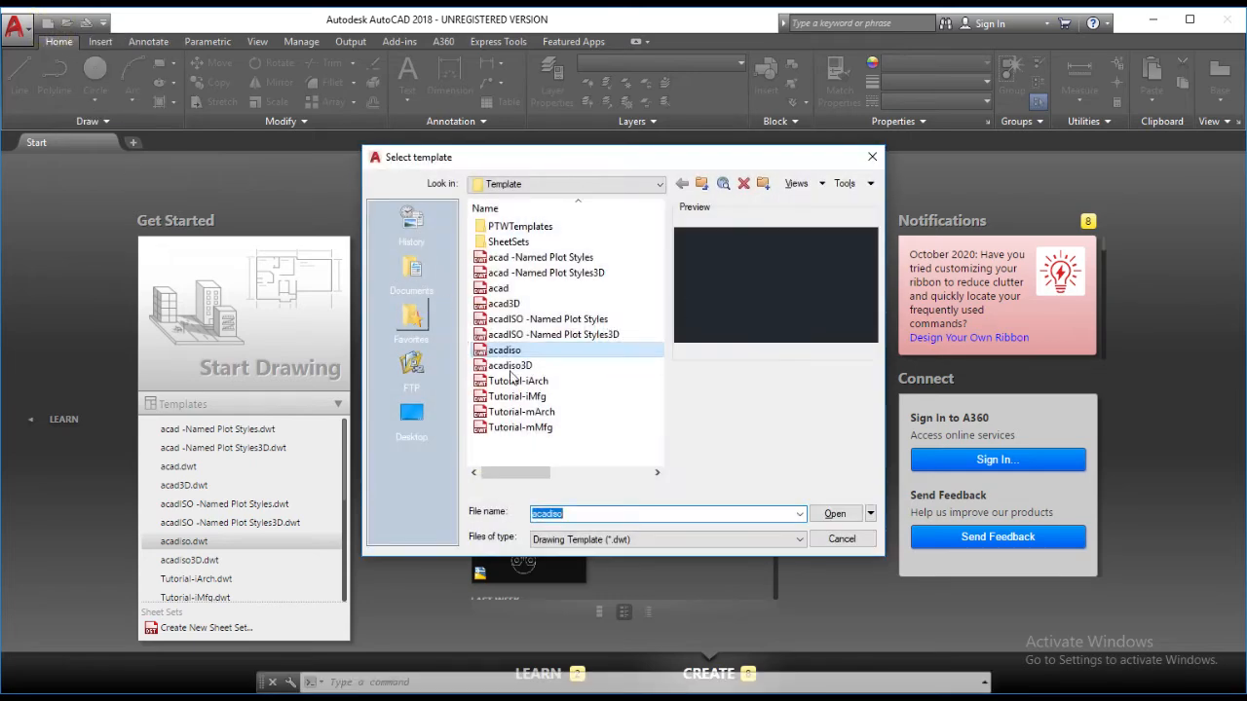
left_click(842, 539)
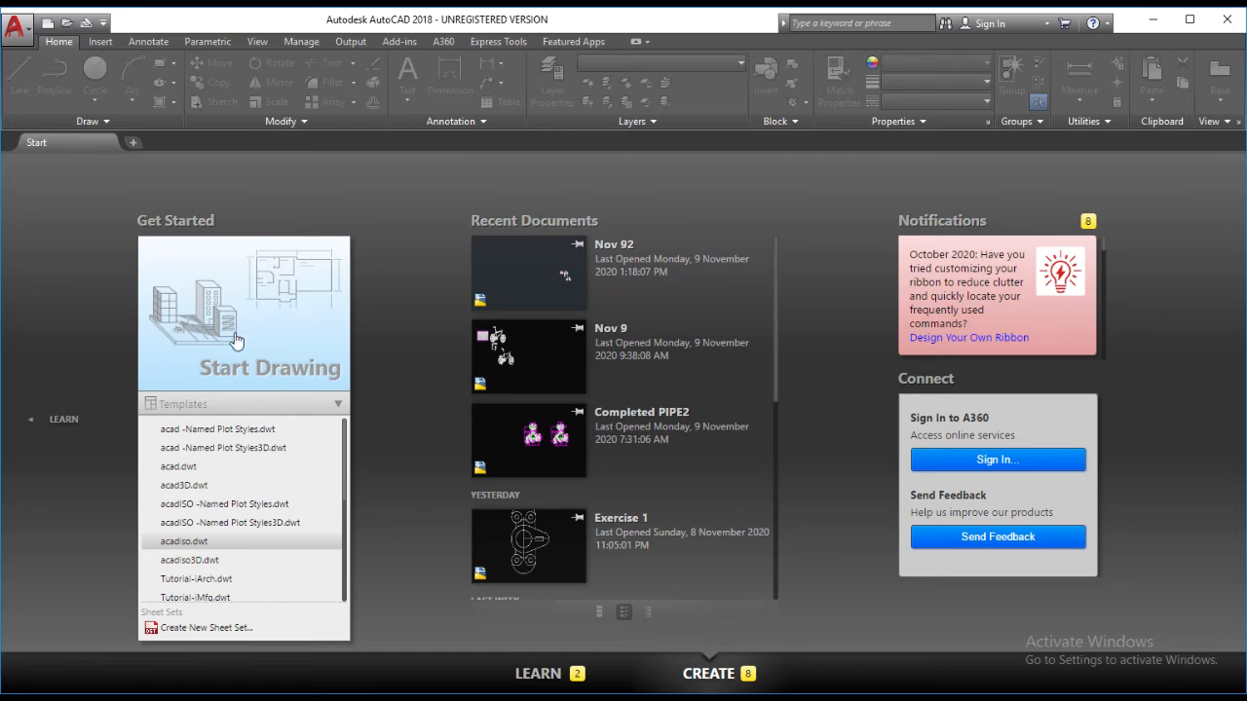
- Start a new blank drawing from the default template
left_click(114, 303)
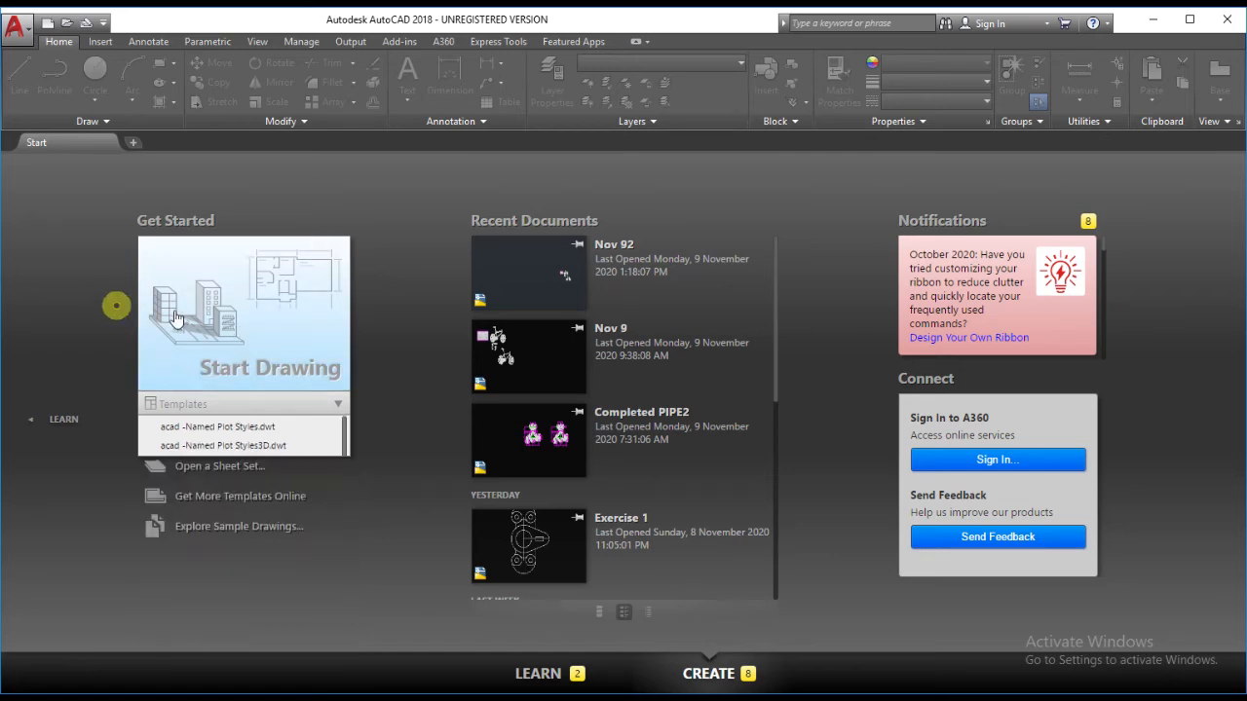
left_click(232, 327)
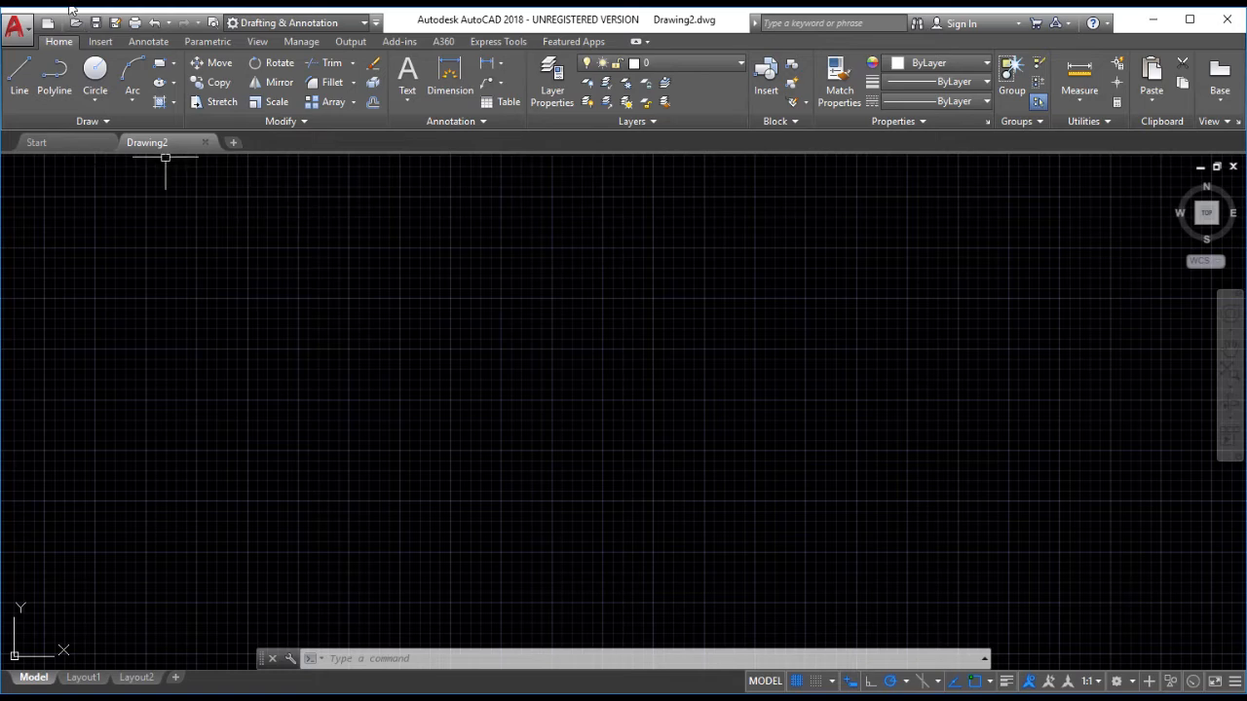
- Look through the file commands, the quick-access customization options and the Insert, Annotate, Parametric, View and Manage tool sets
left_click(27, 33)
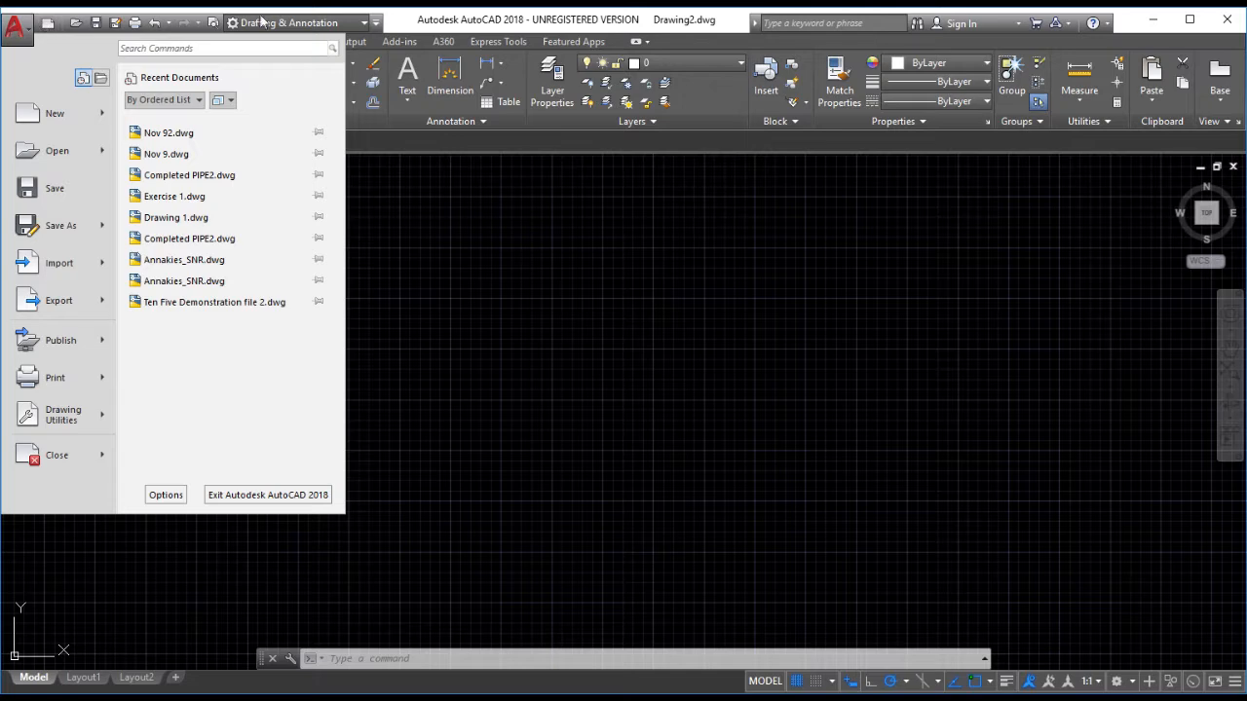
left_click(411, 19)
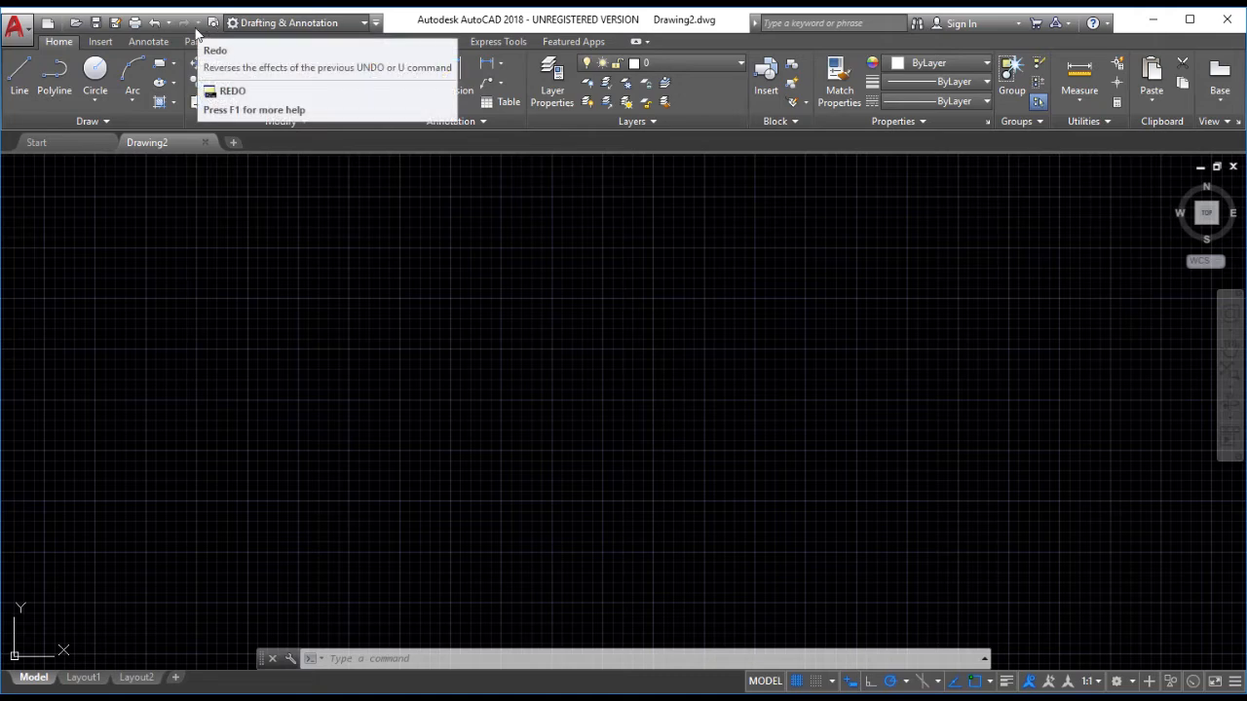
left_click(375, 22)
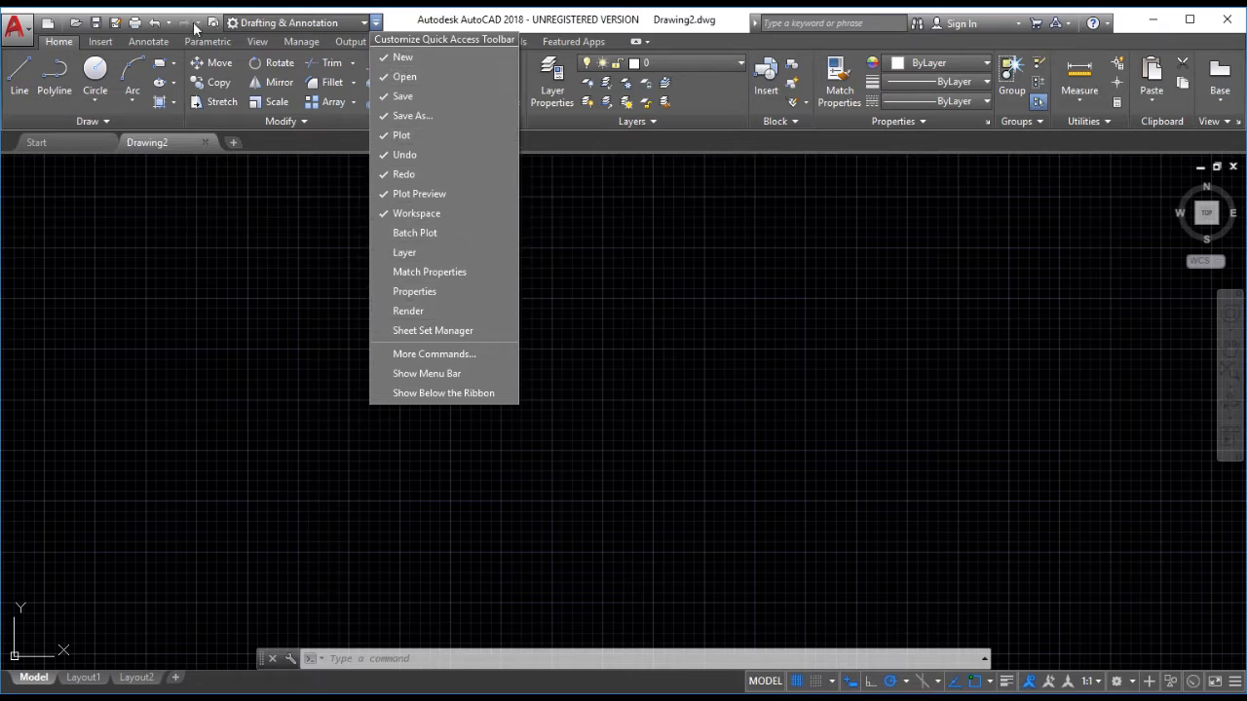
left_click(378, 21)
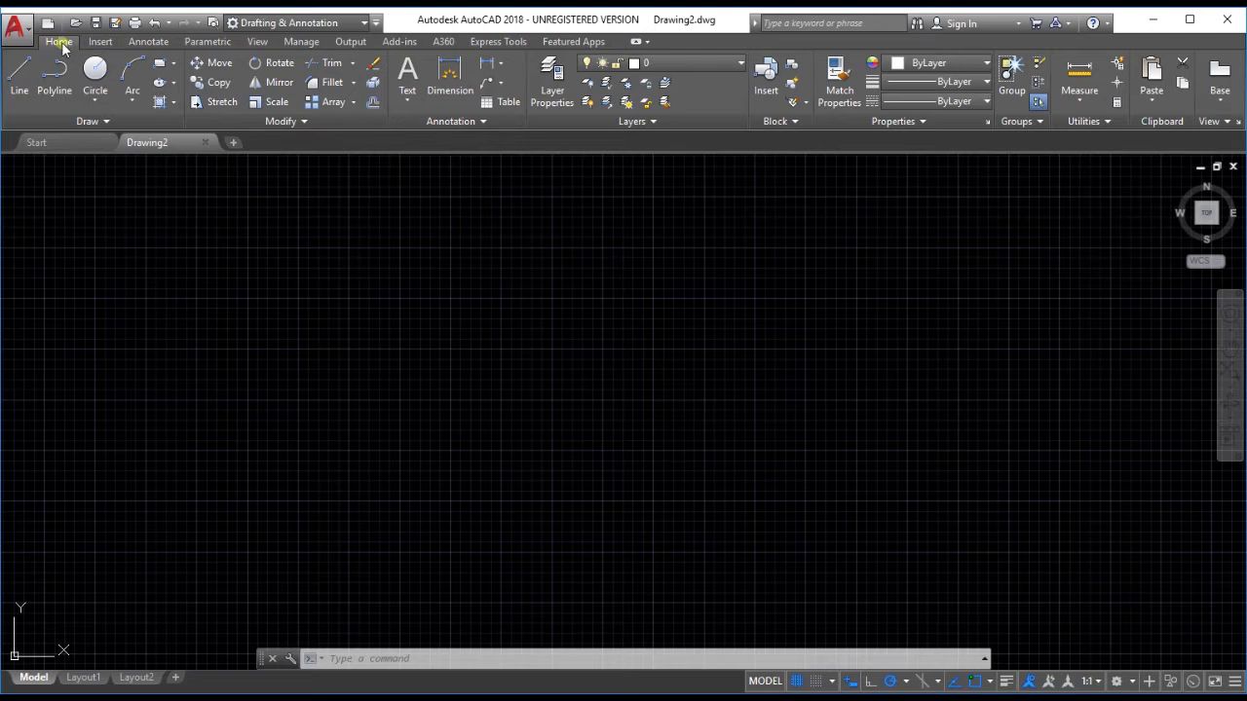
left_click(100, 42)
left_click(149, 41)
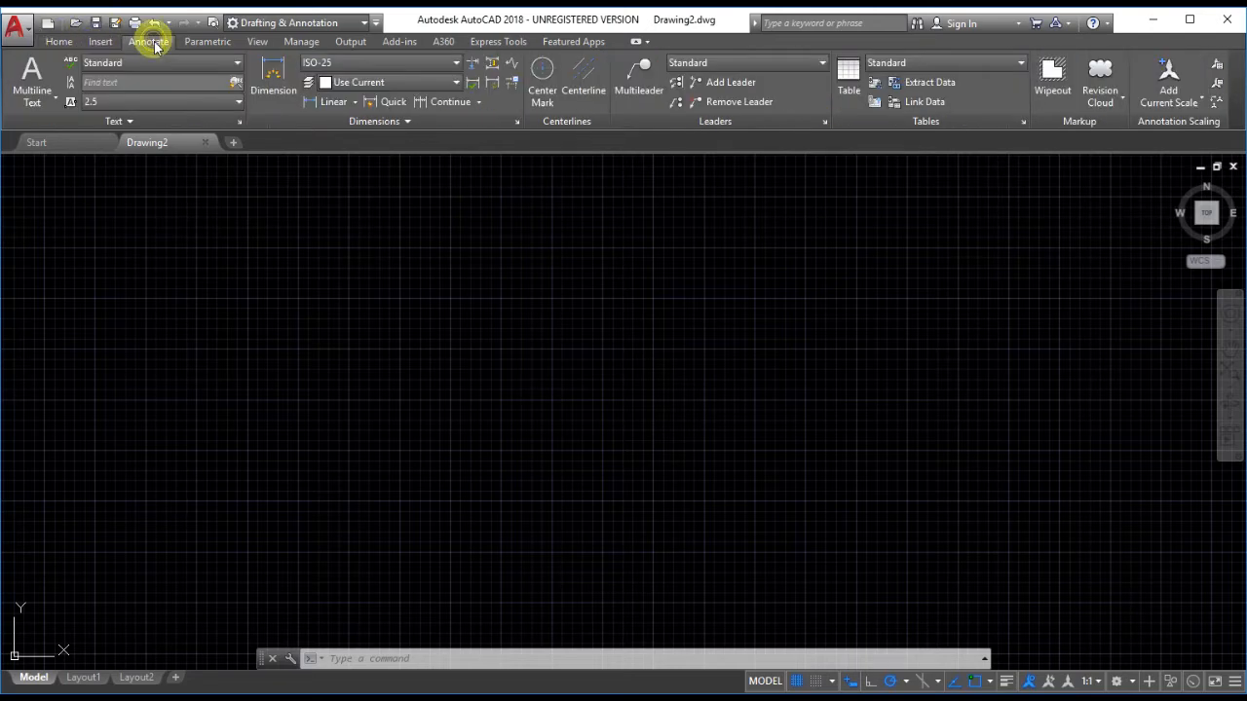
left_click(207, 41)
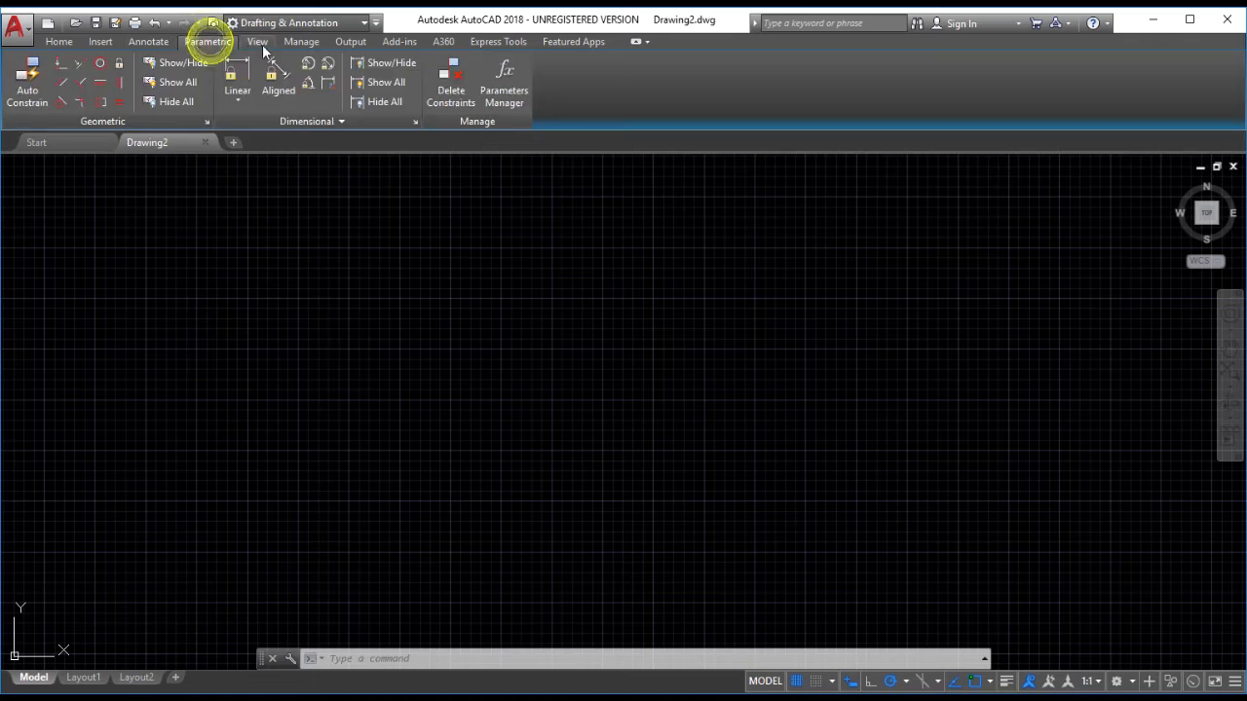
left_click(257, 41)
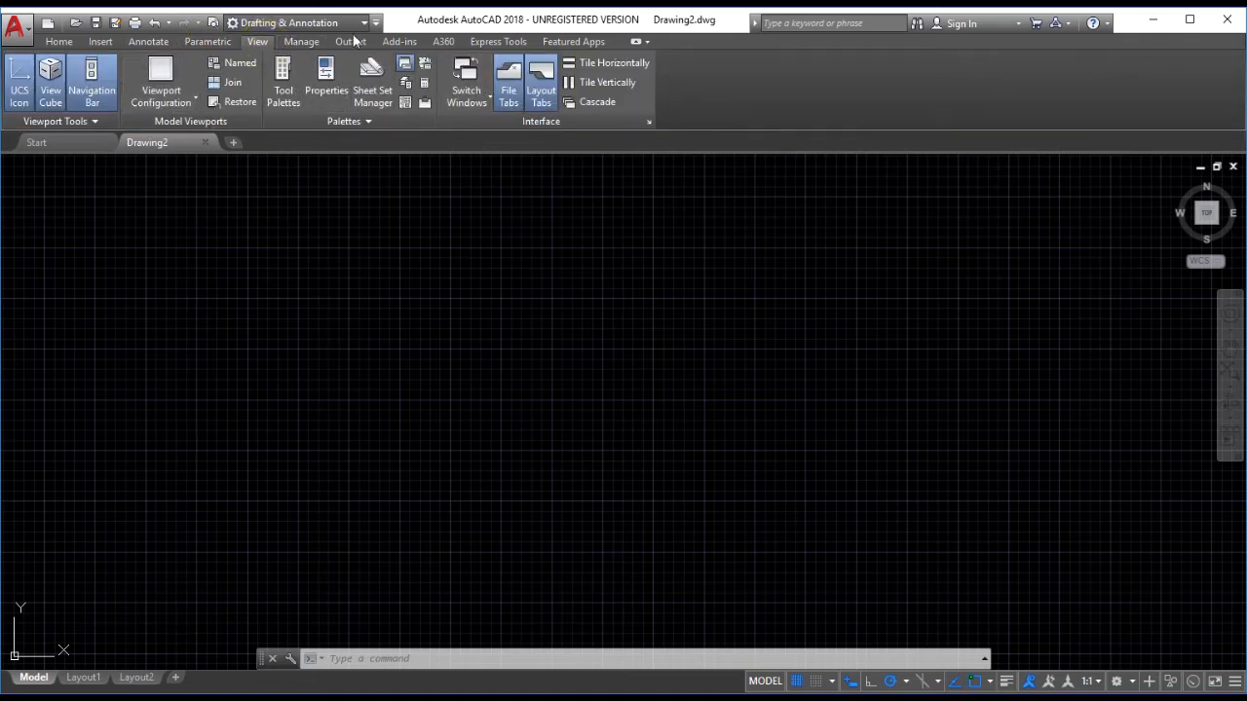
left_click(304, 41)
left_click(56, 41)
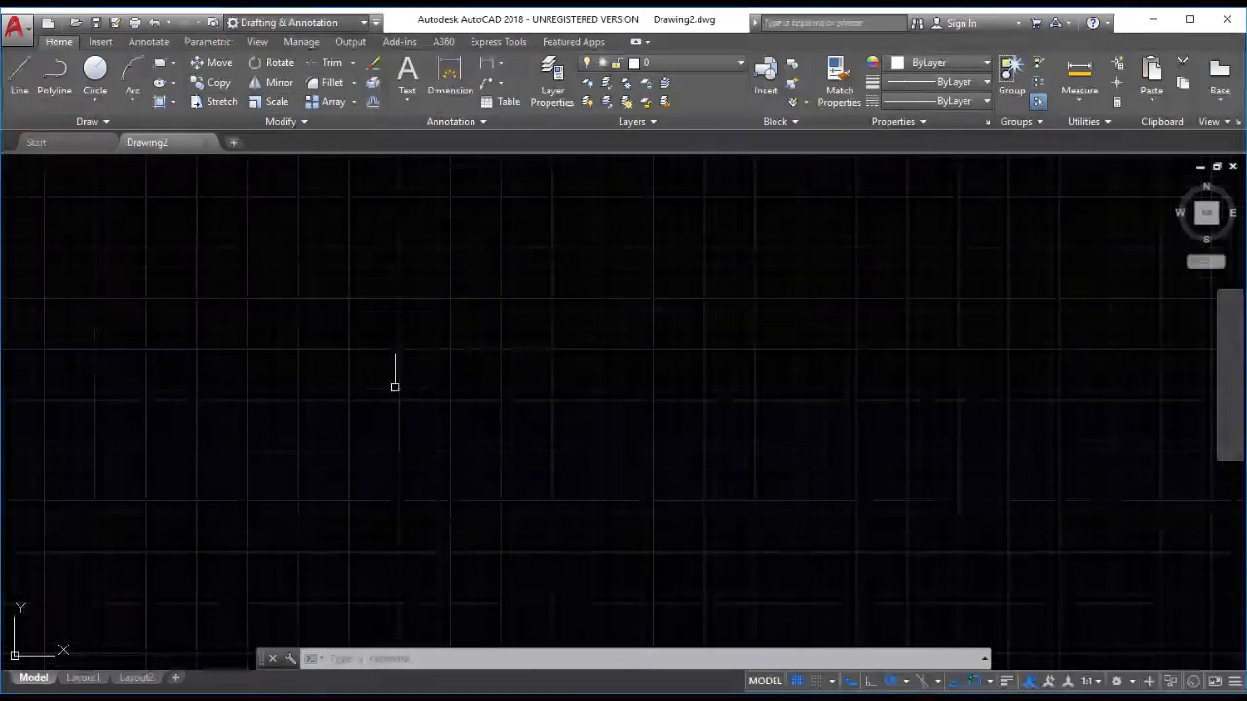
- Turn off the grid display and open the drawing units settings with the UNITS command
key("F7")
type("UN")
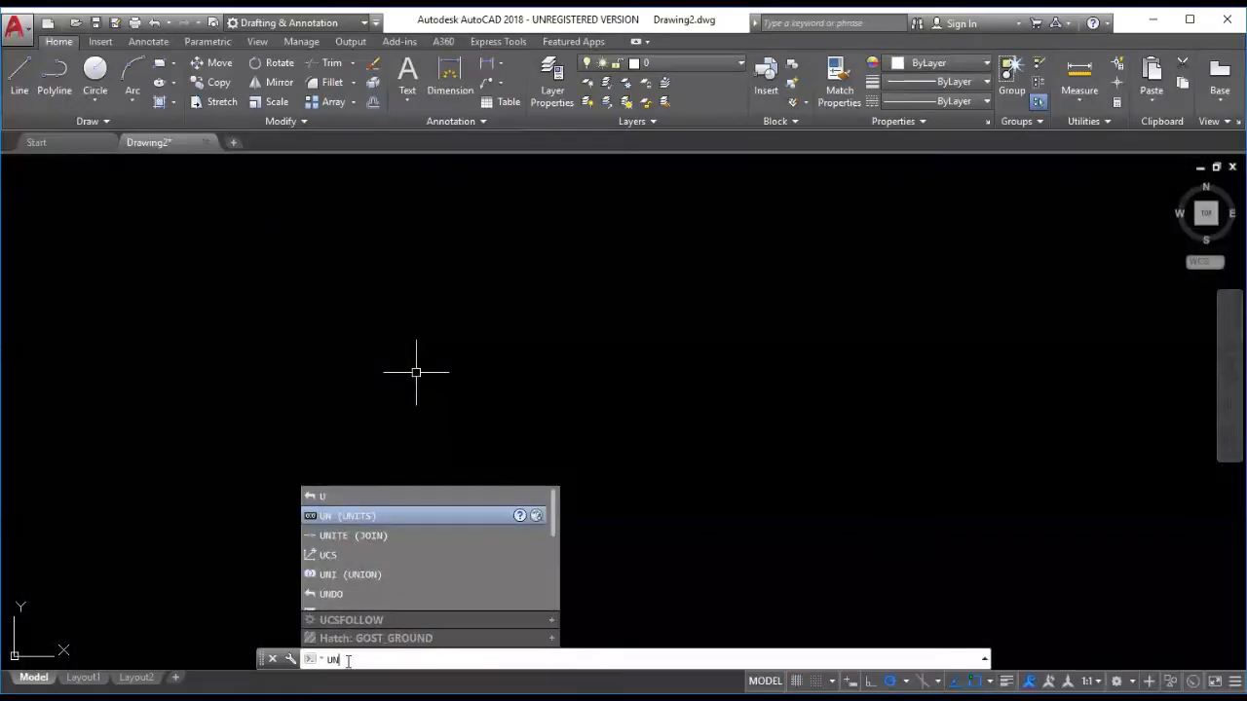
type("ITS")
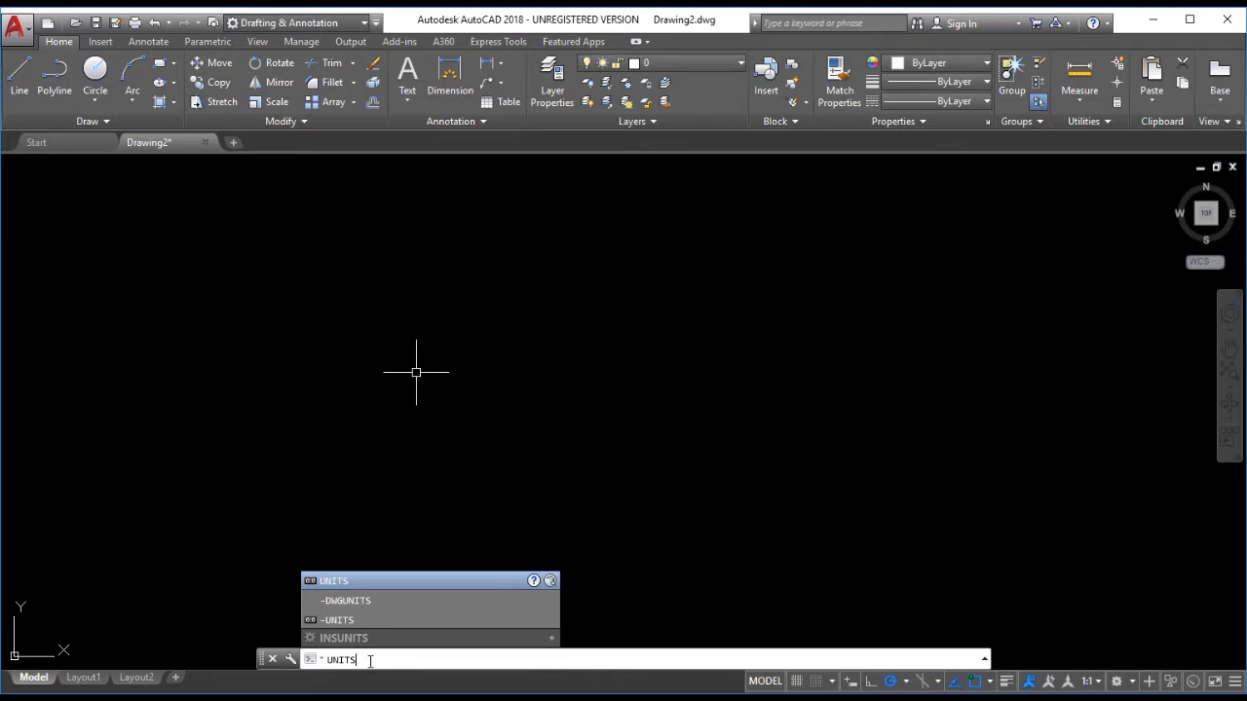
left_click(359, 582)
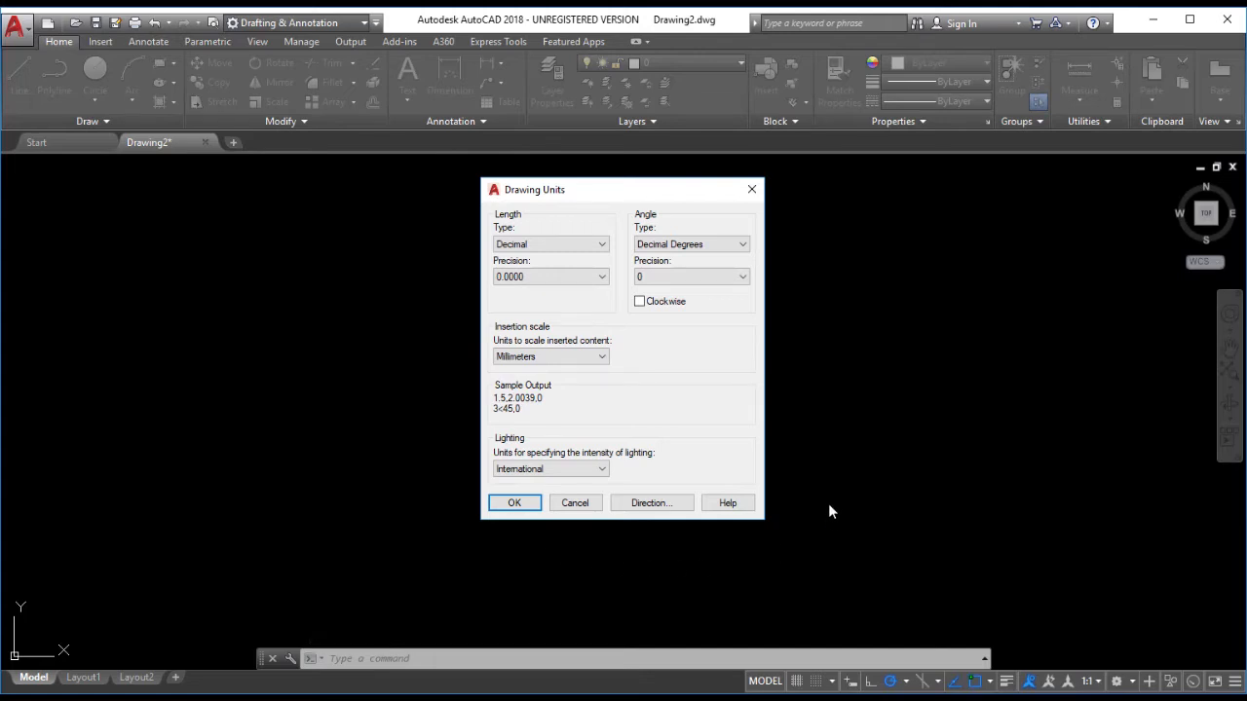
- Review the length type and precision options and set the length type to Architectural
left_click(603, 247)
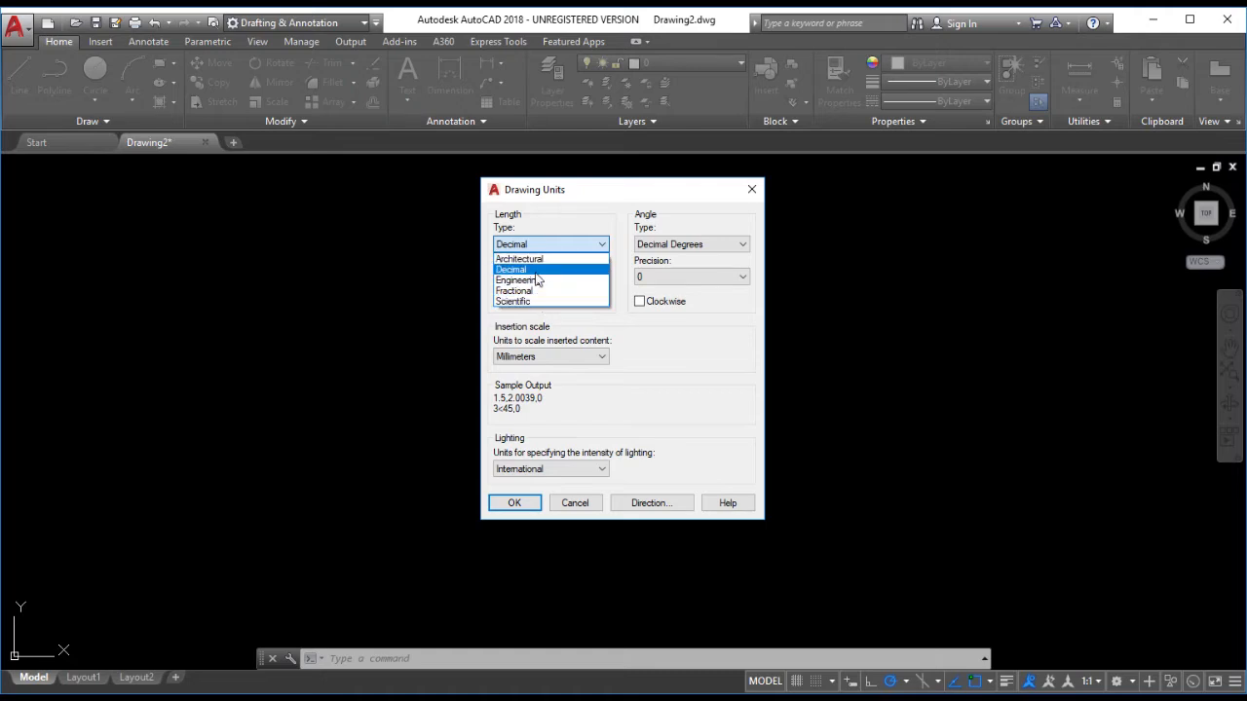
left_click(535, 271)
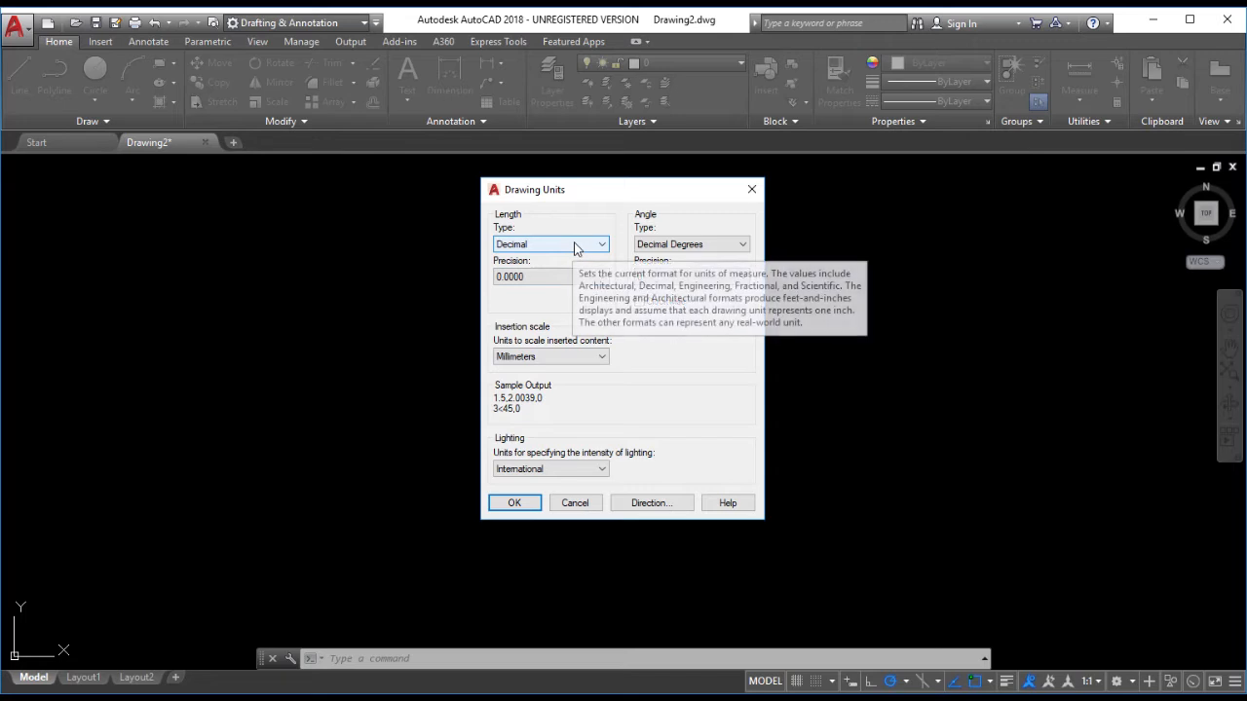
left_click(601, 281)
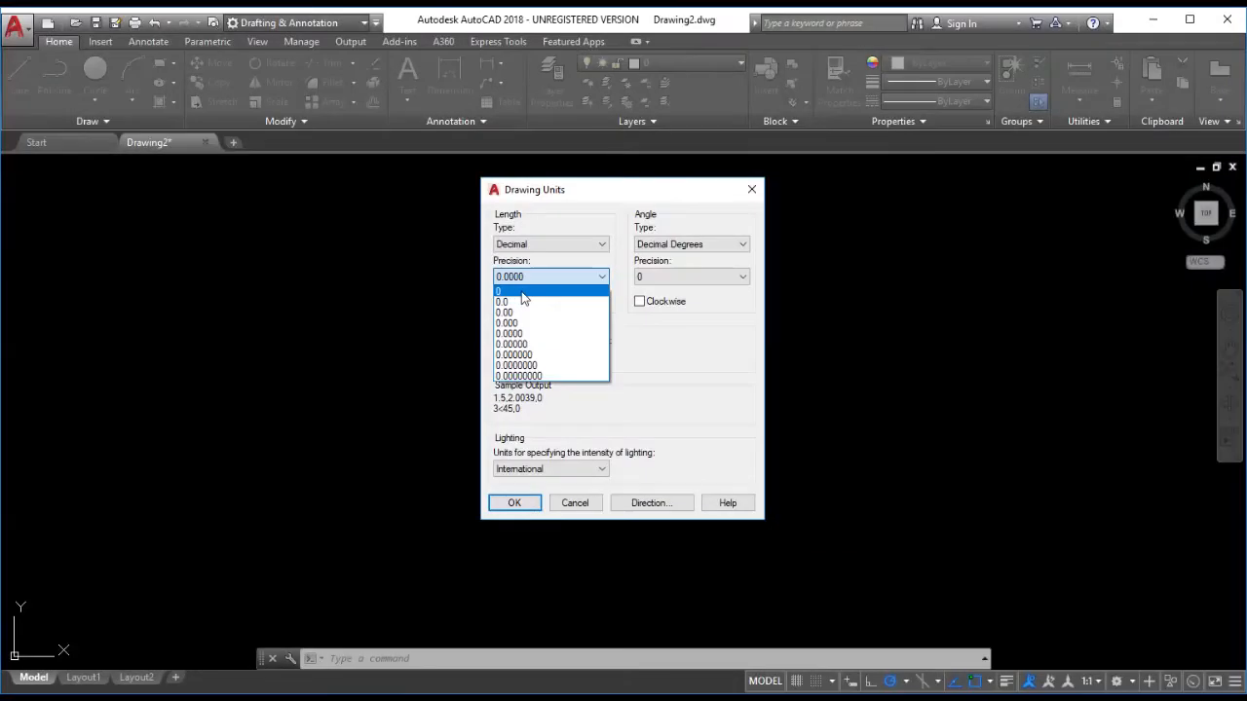
left_click(597, 245)
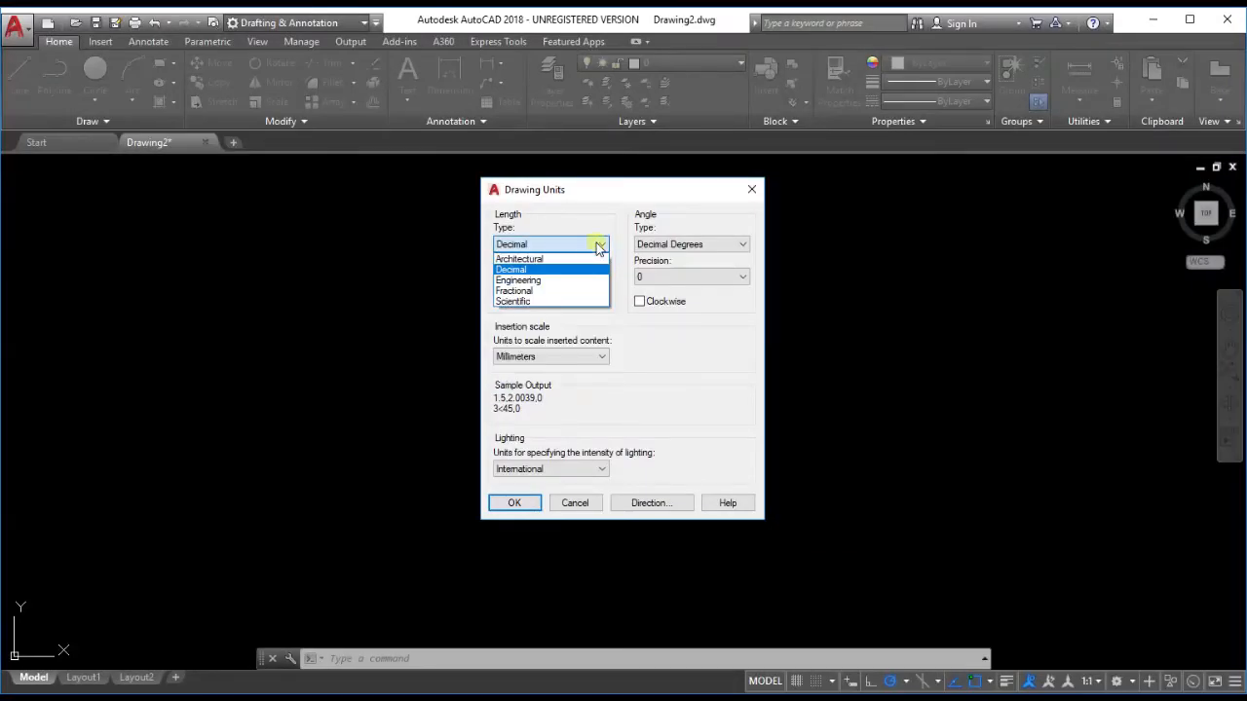
left_click(551, 260)
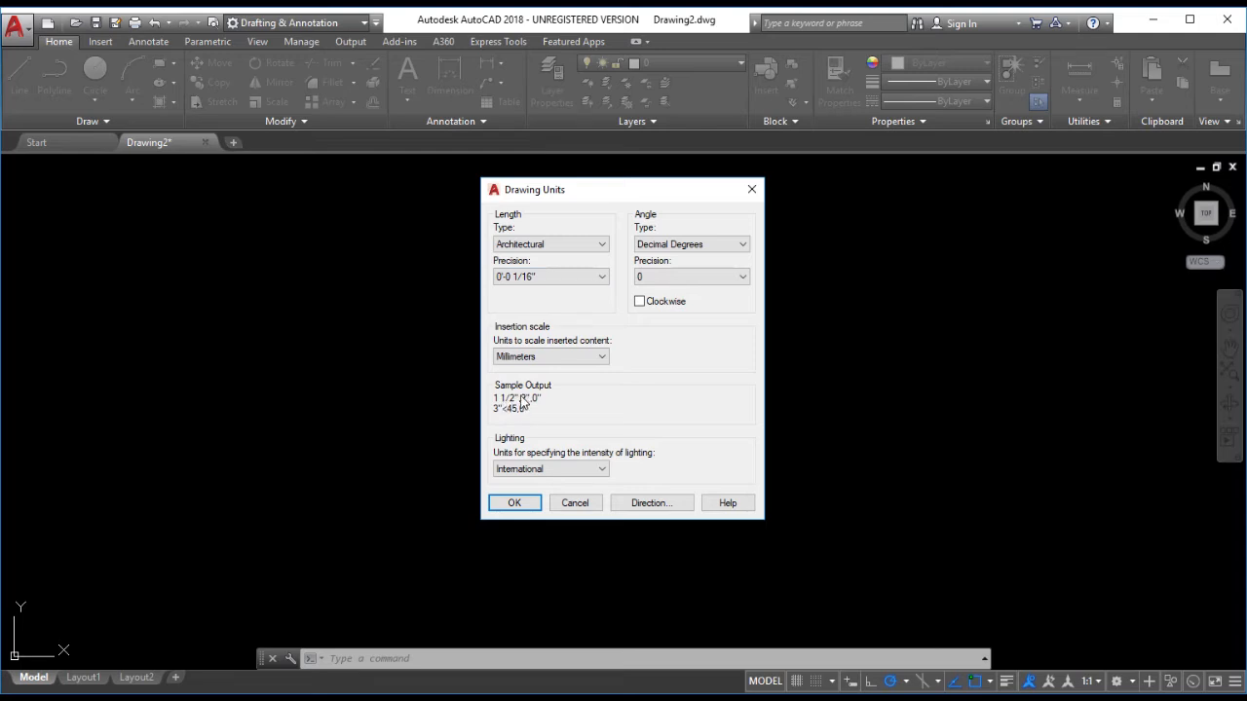
- Choose Millimeters as the insertion scale and set the length units to Decimal with precision 0
left_click(600, 356)
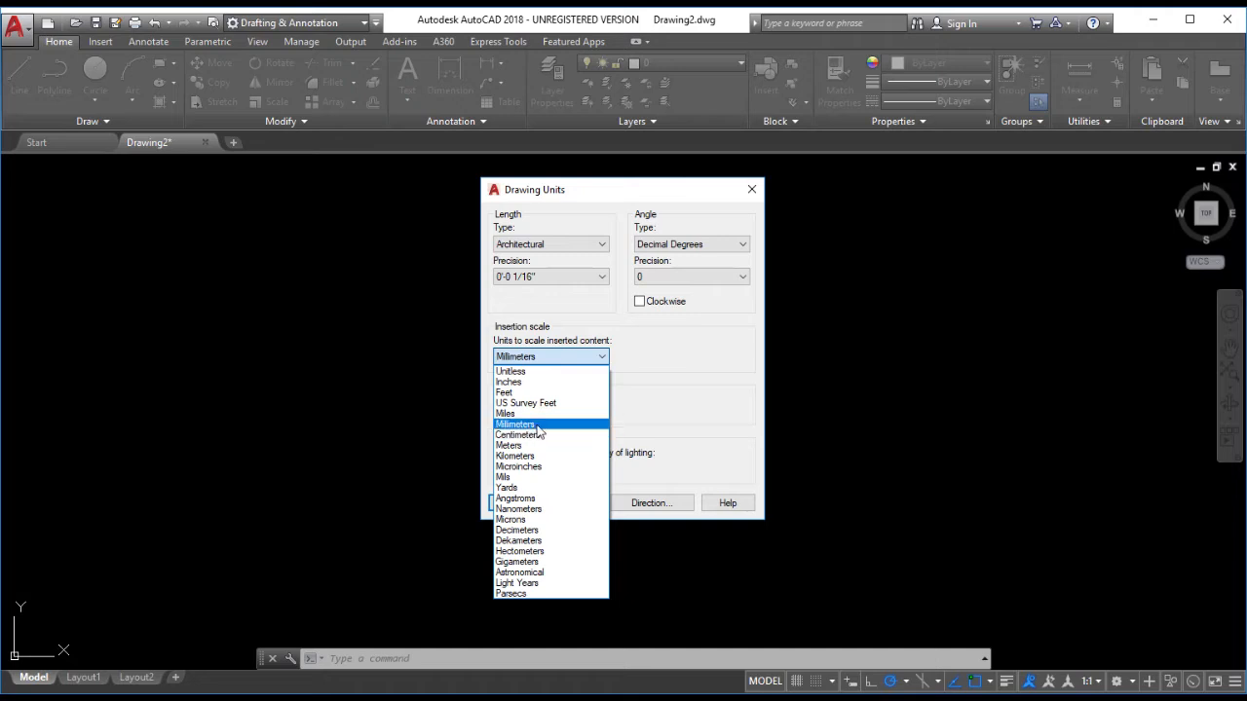
left_click(539, 426)
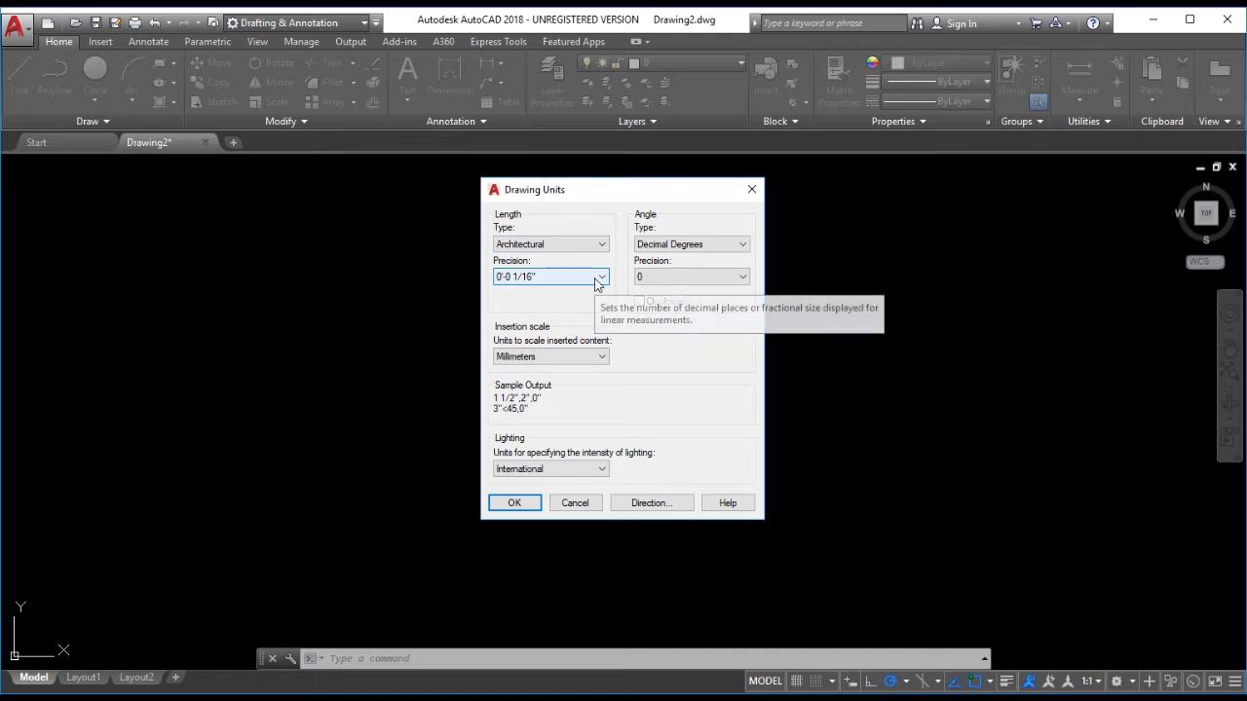
left_click(603, 246)
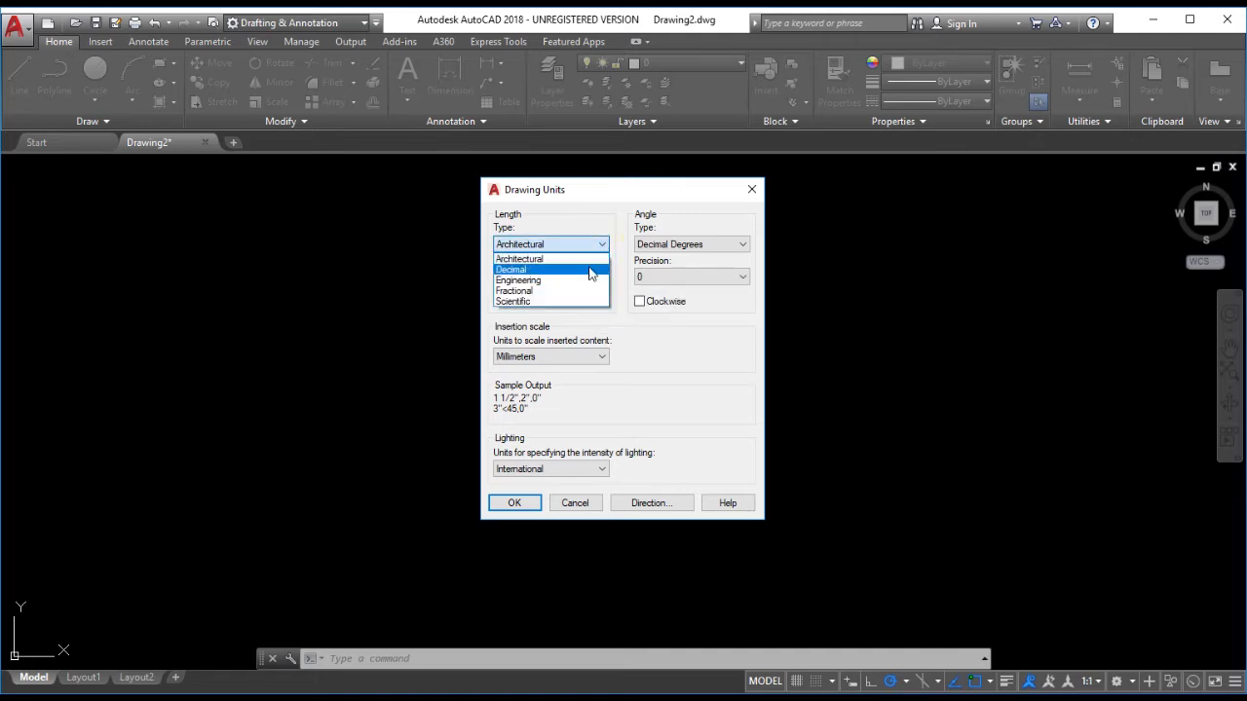
left_click(532, 276)
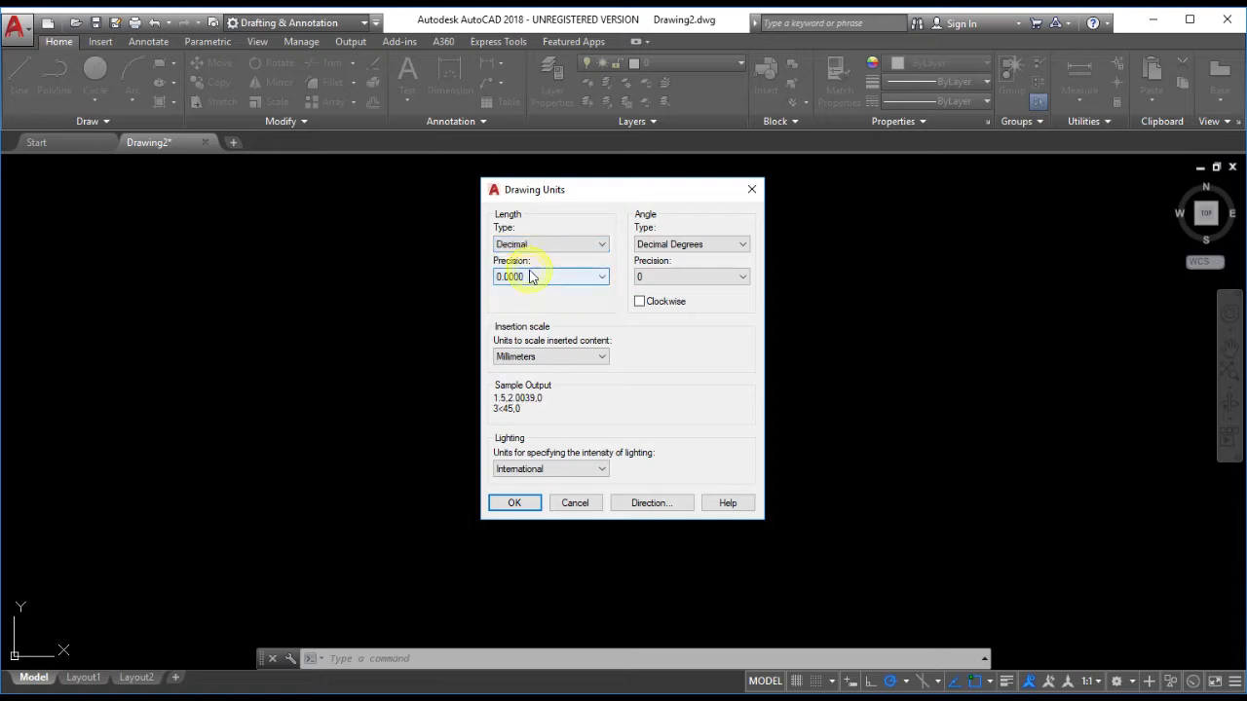
left_click(603, 277)
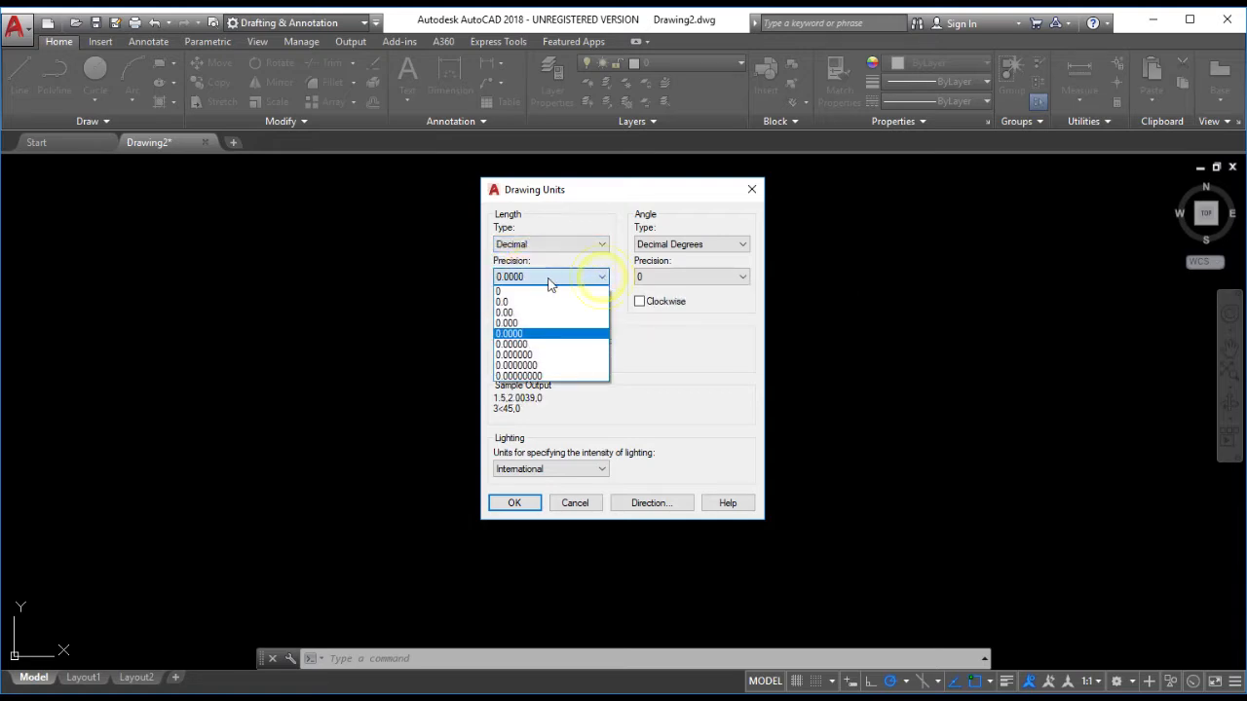
left_click(501, 291)
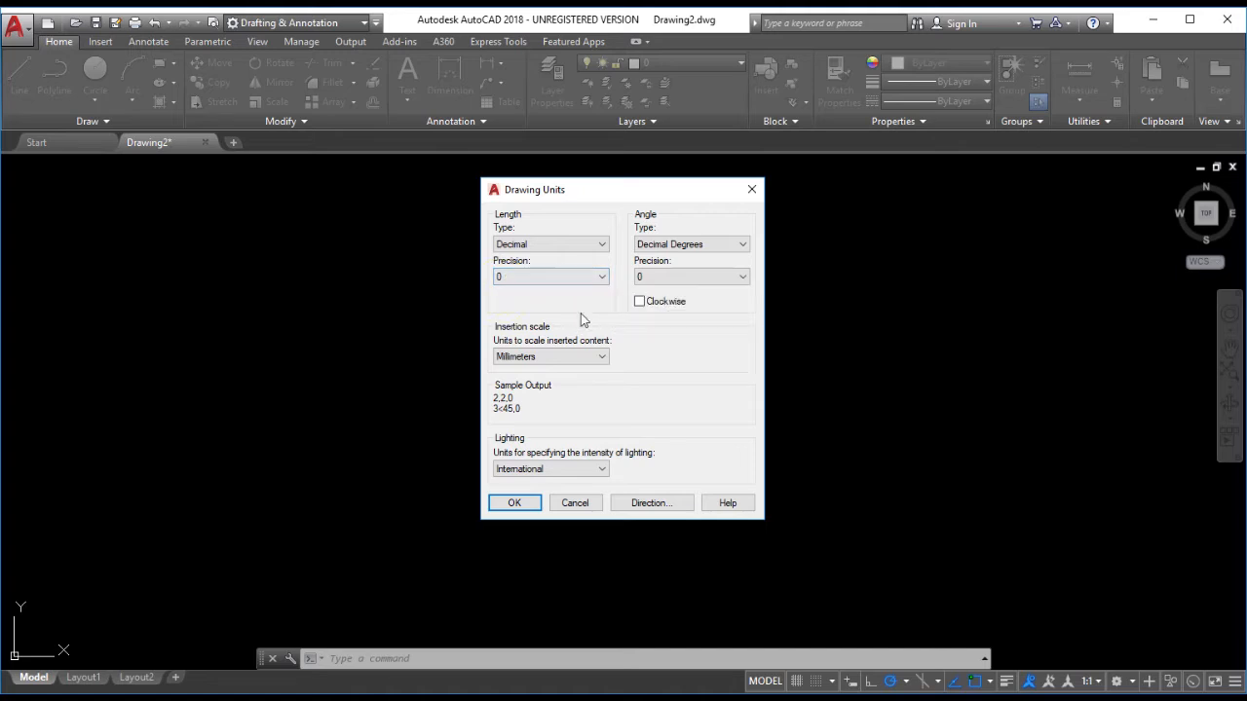
- Review the angle type and precision options, keep Decimal Degrees with precision 0 and apply the drawing units
left_click(740, 244)
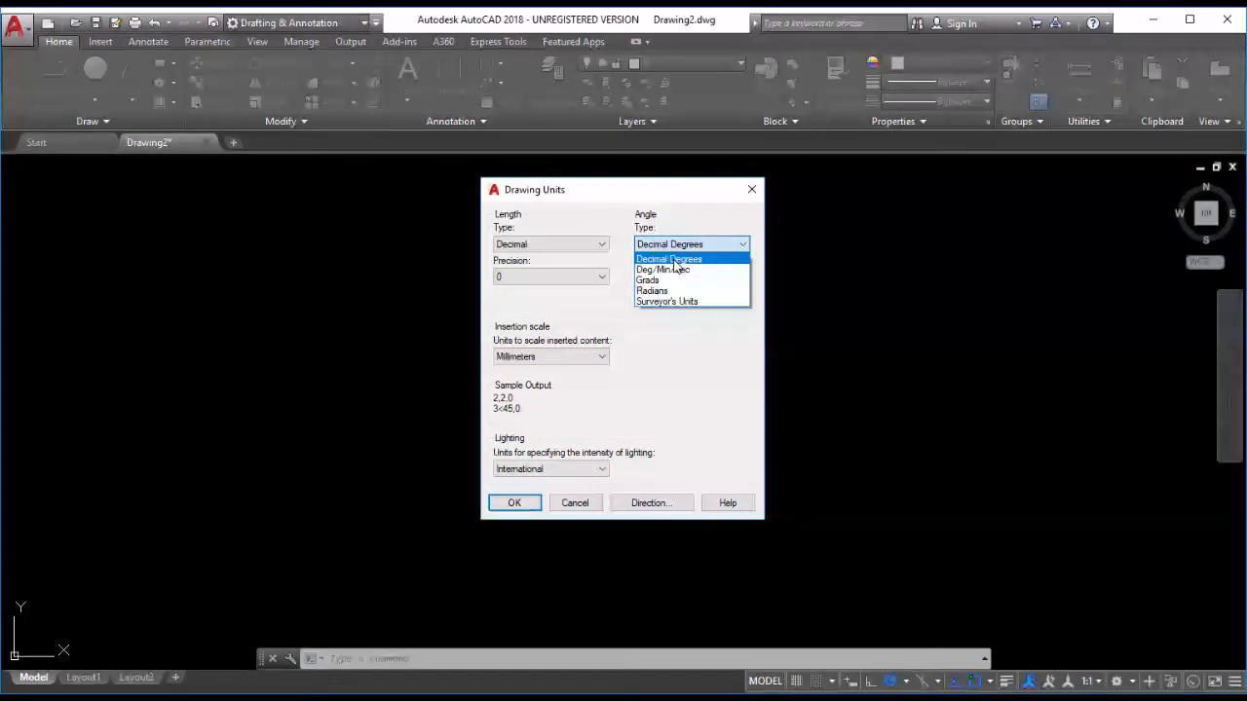
left_click(767, 249)
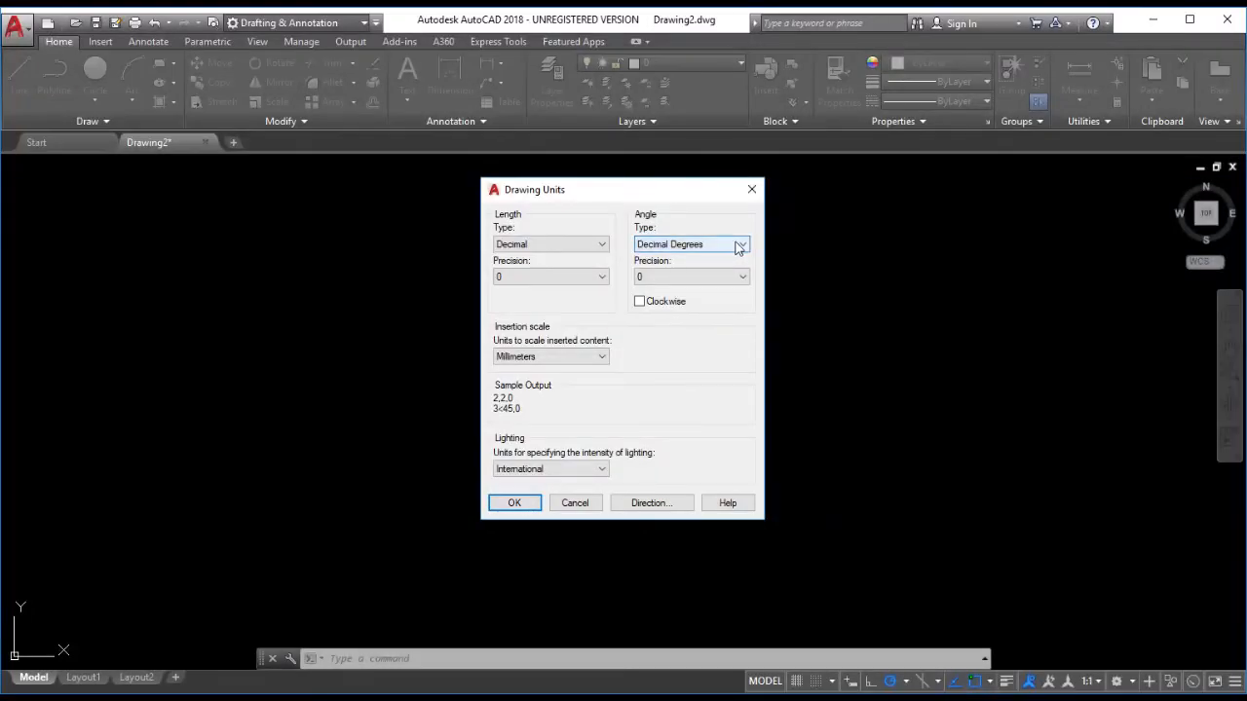
left_click(737, 247)
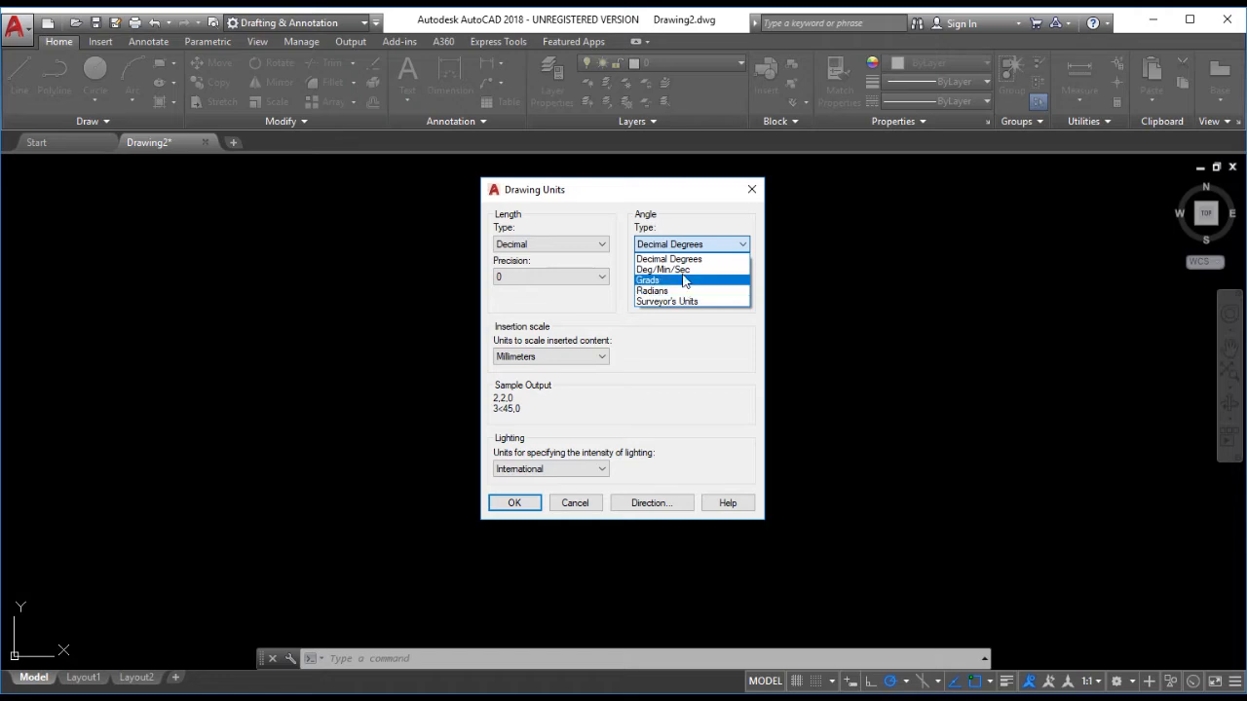
left_click(742, 245)
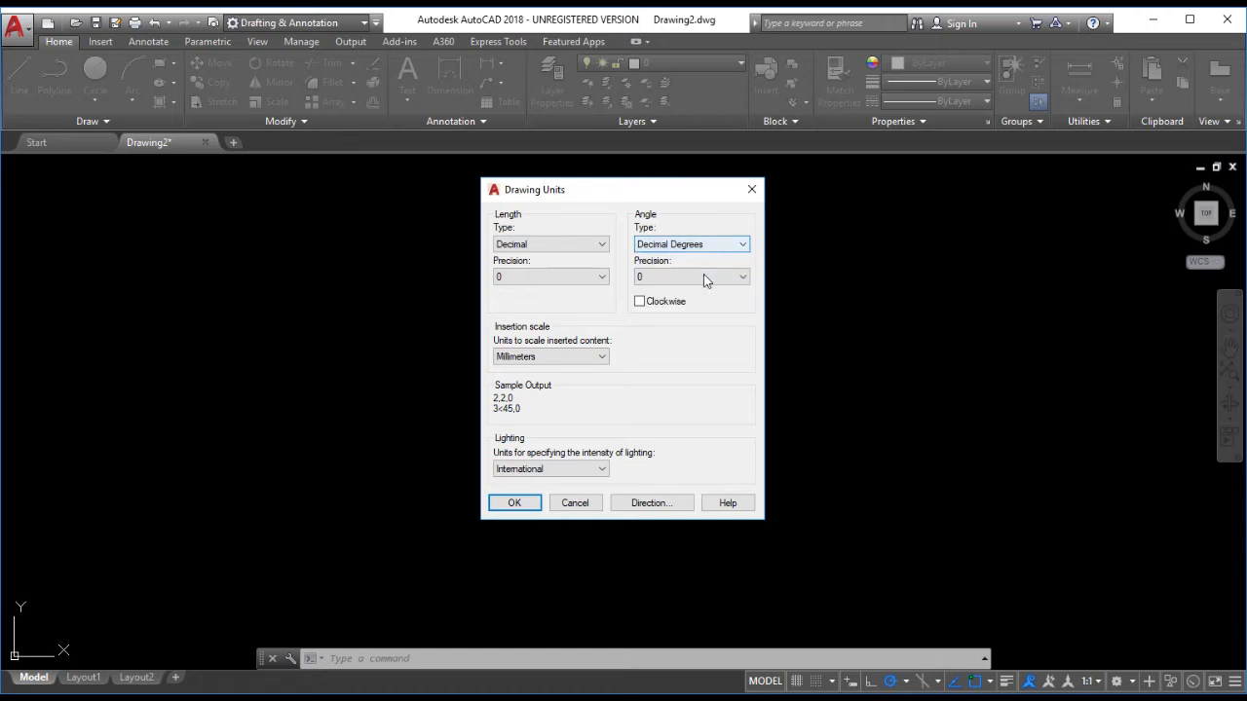
left_click(740, 279)
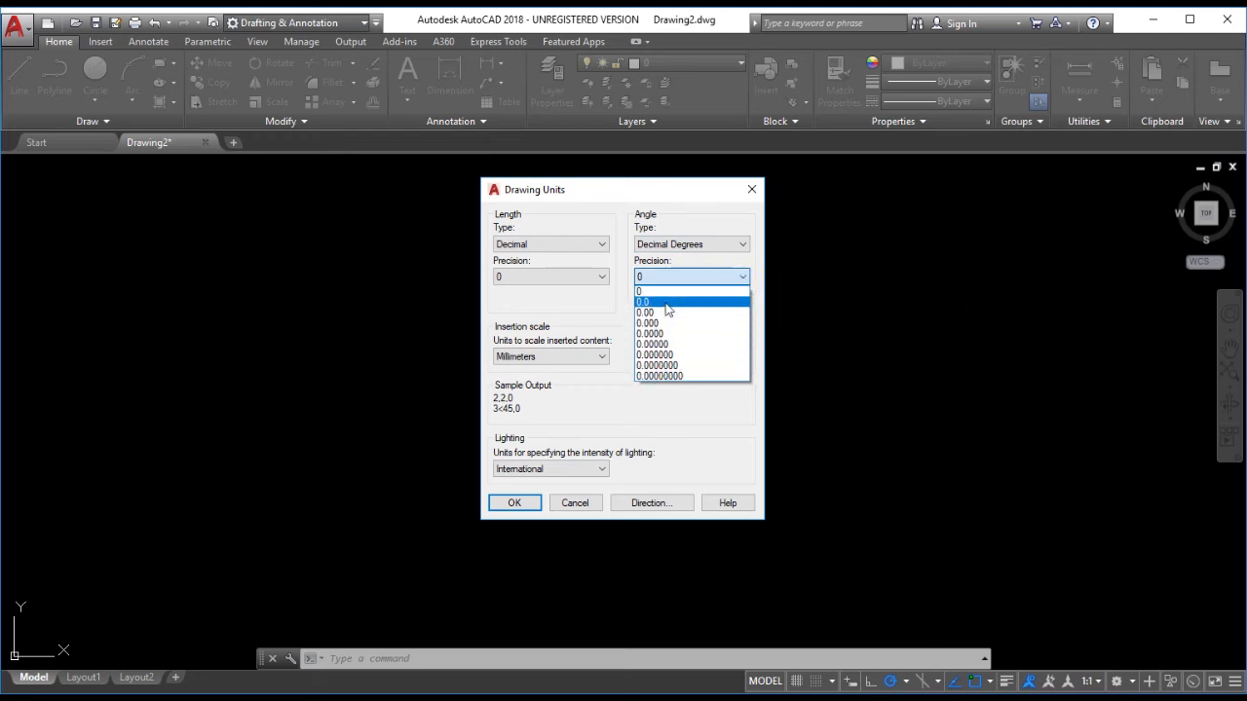
left_click(742, 279)
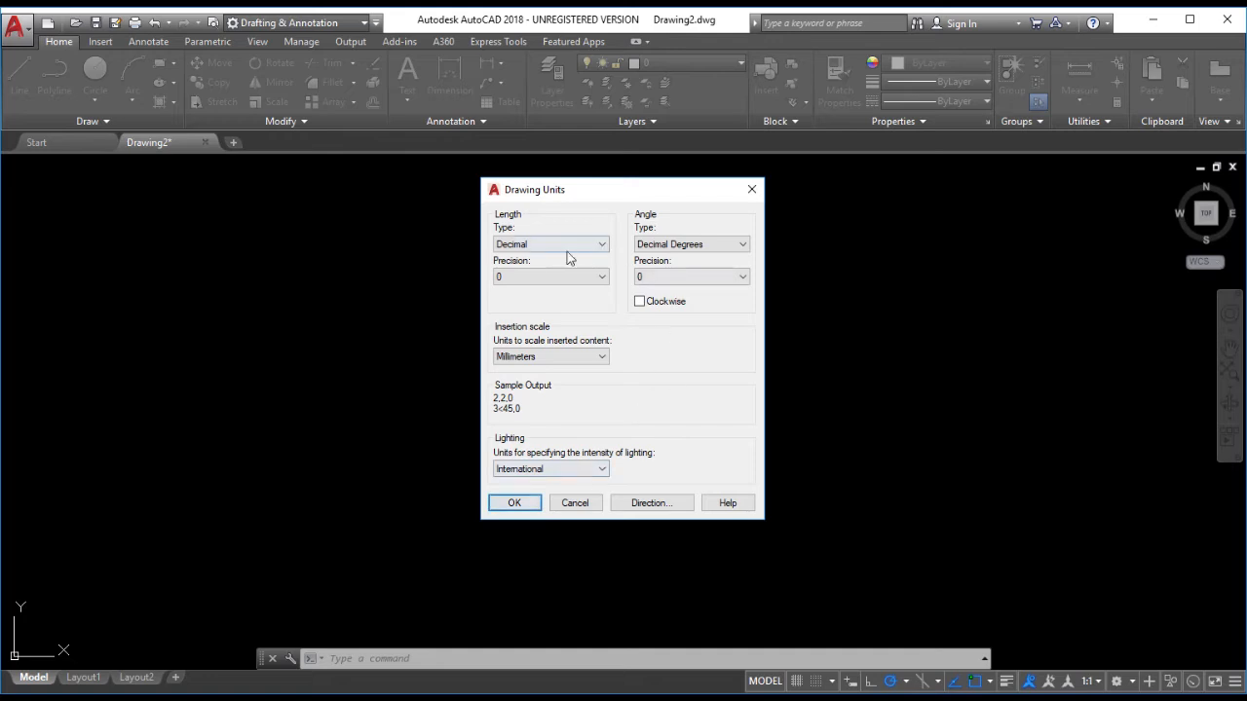
left_click(516, 503)
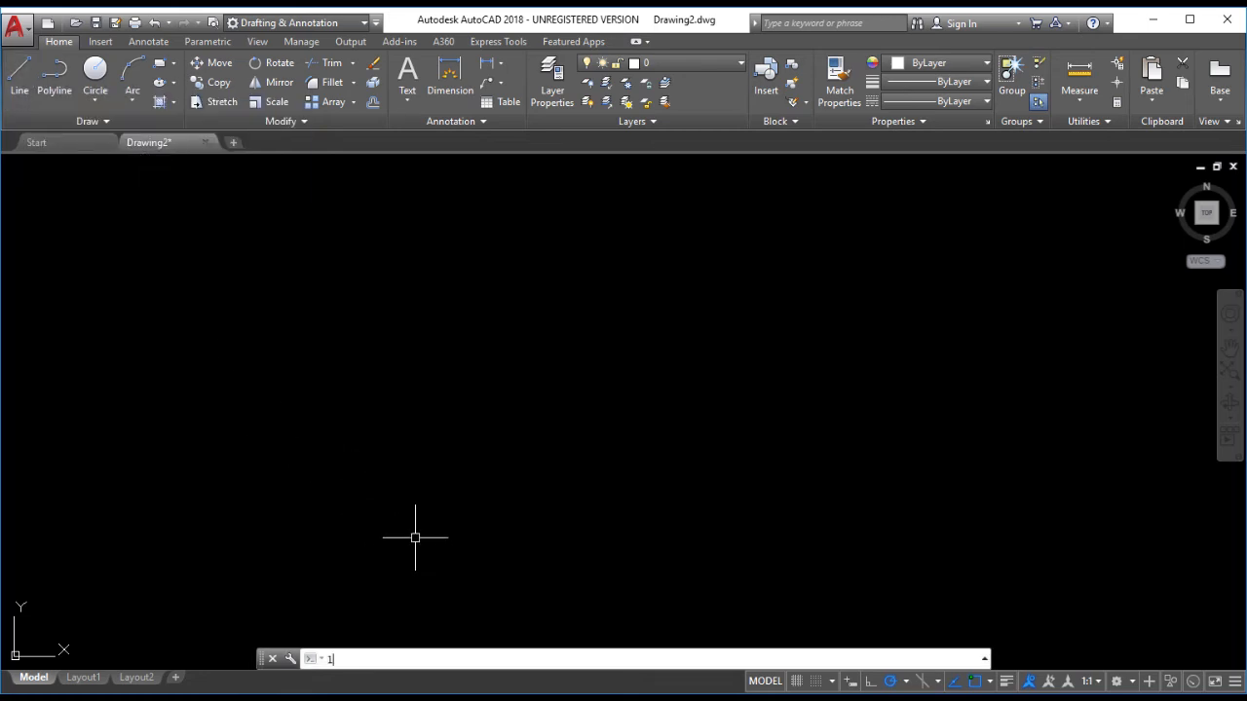
- Draw a 150 mm horizontal line running to the right with the Line command
type("L")
key("Return")
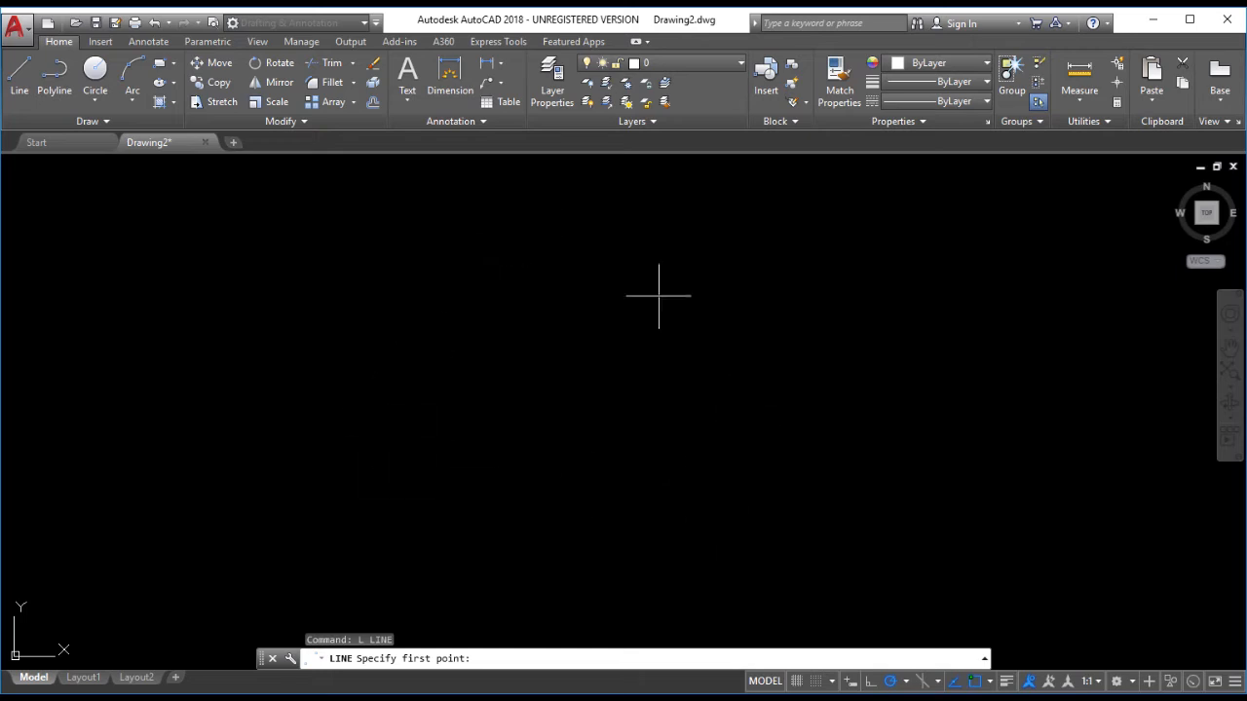
left_click(380, 488)
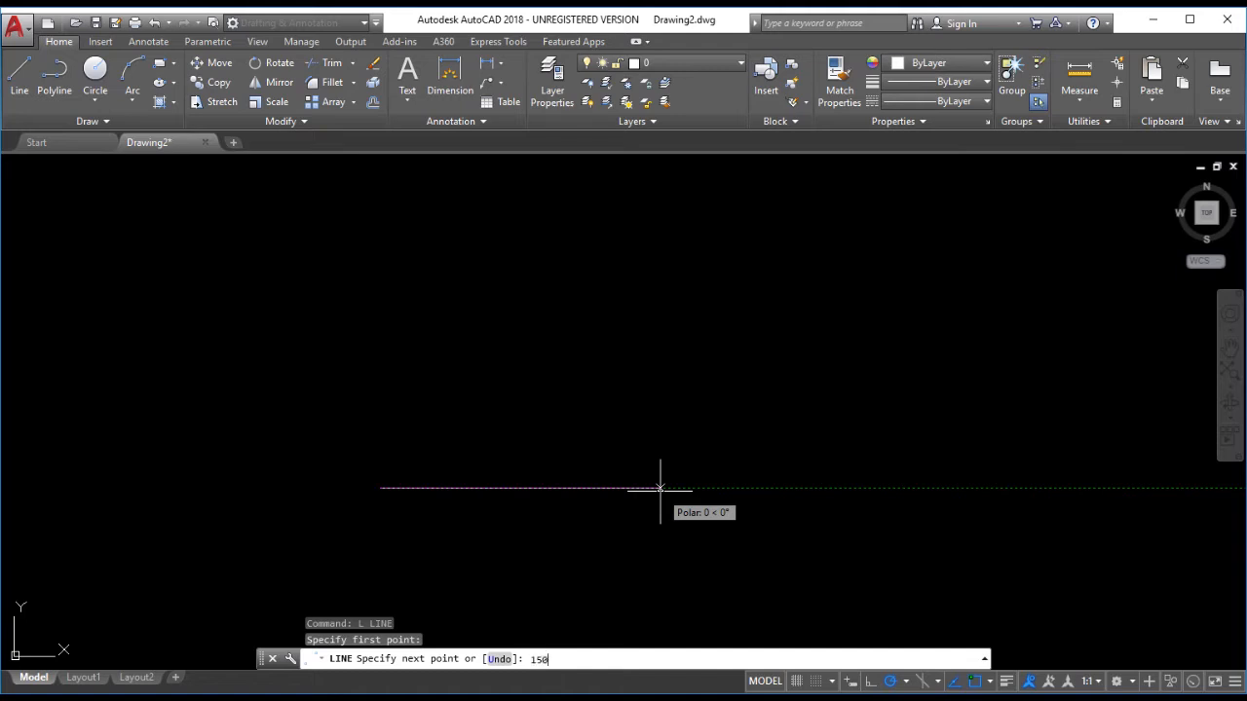
key("Return")
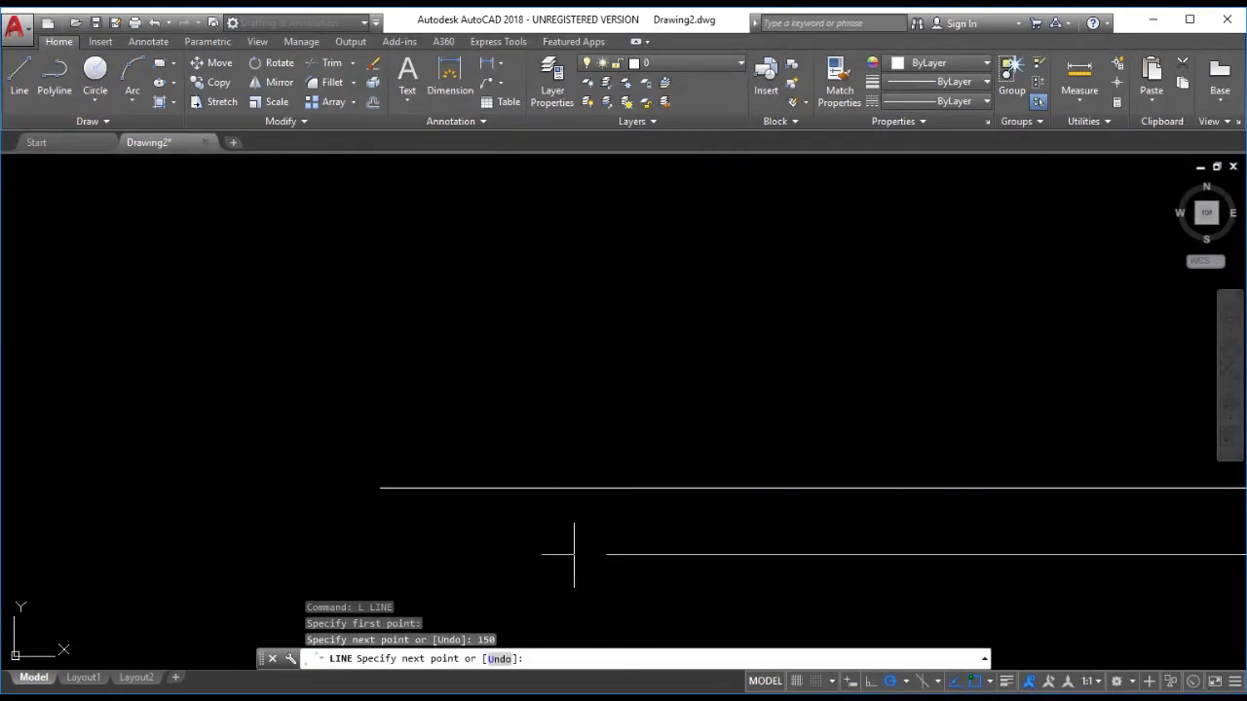
key("Escape")
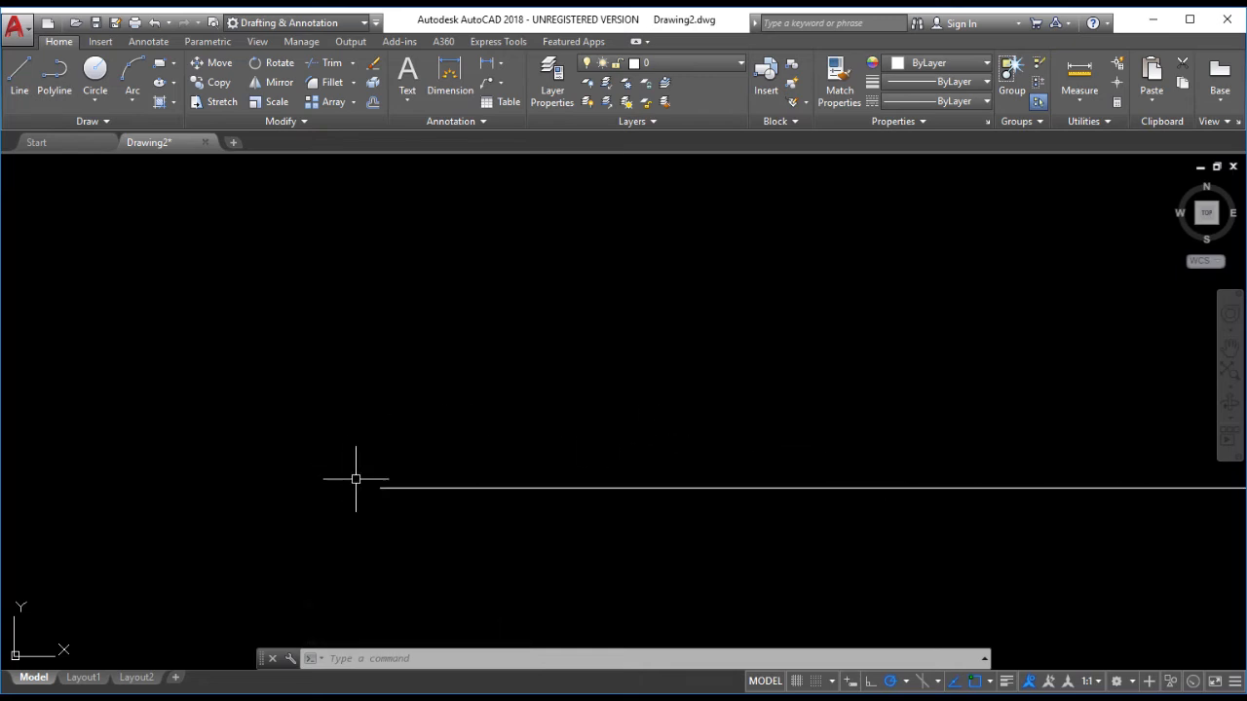
- Examine the horizontal line at different zoom levels and positions, including a zoom to the drawing extents
scroll(345, 475, "down", 9)
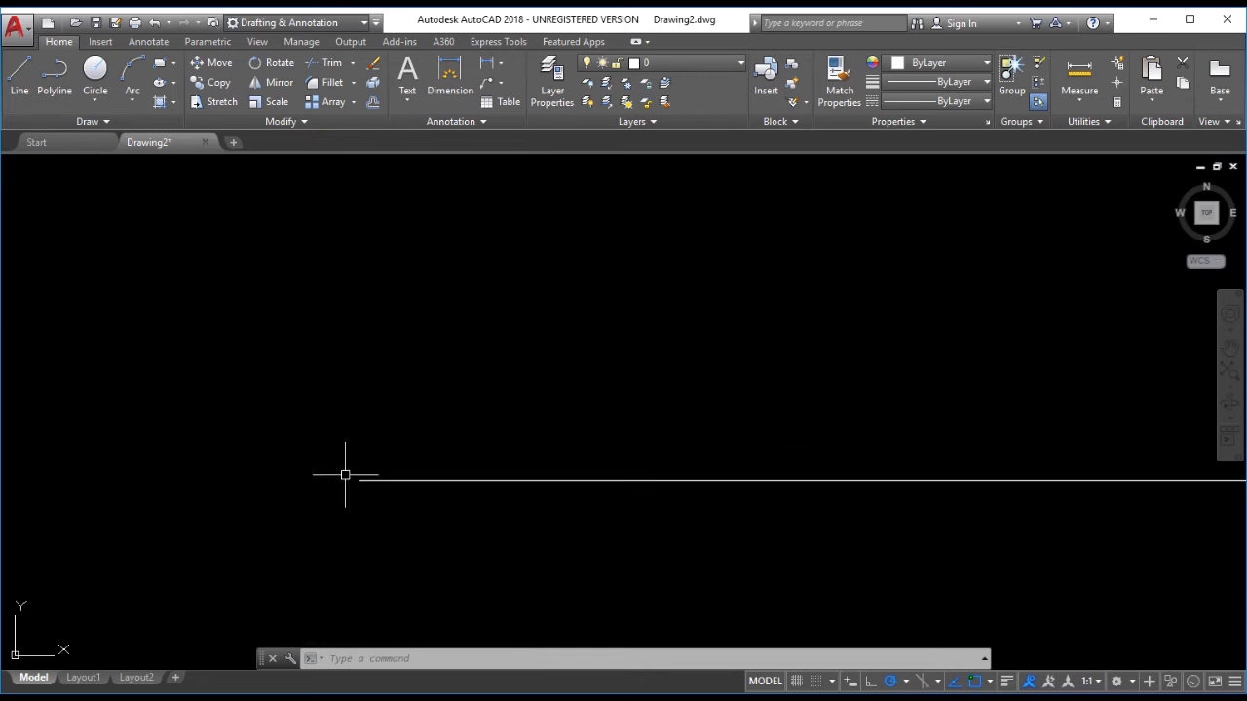
scroll(341, 487, "down", 3)
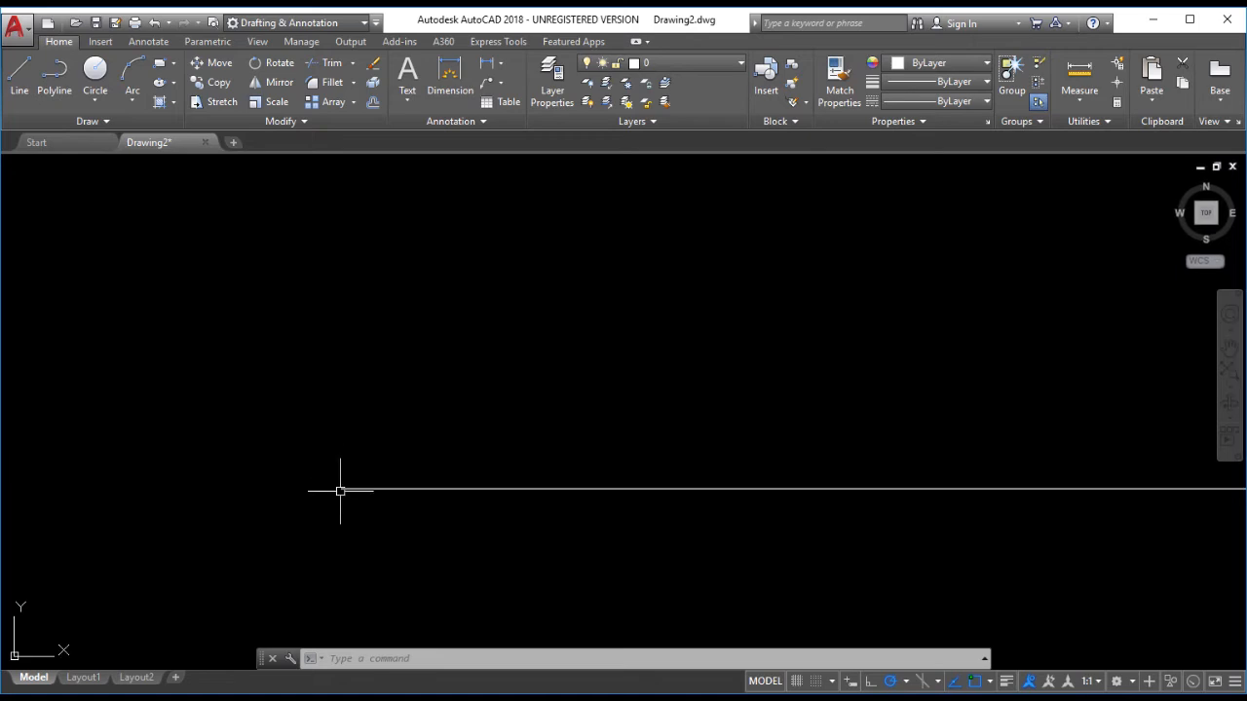
scroll(340, 491, "down", 2)
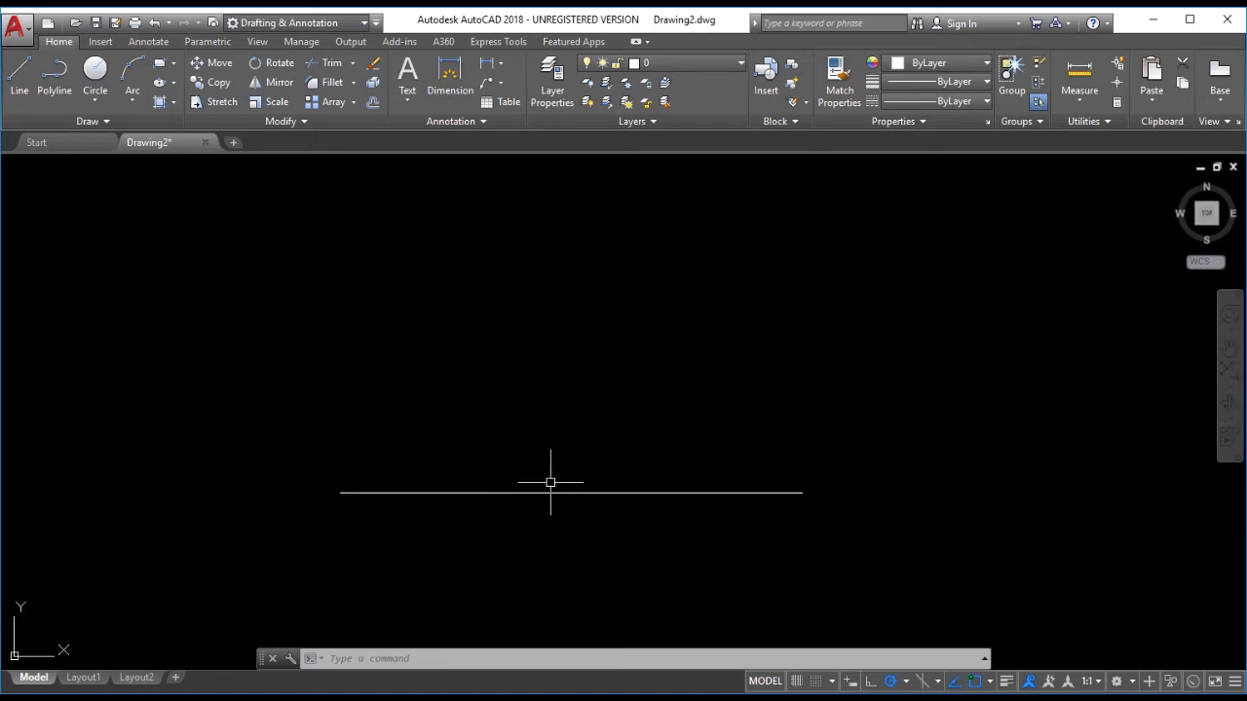
scroll(354, 509, "up", 4)
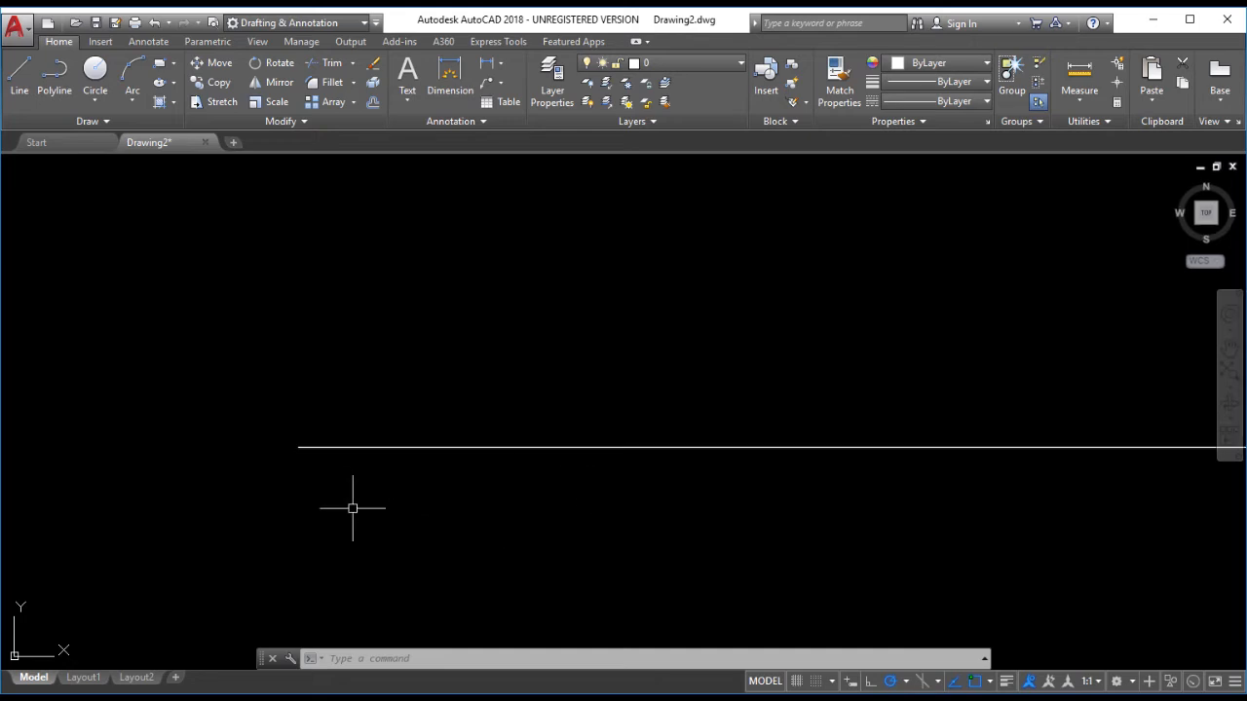
middle_click_drag(518, 464, 429, 510)
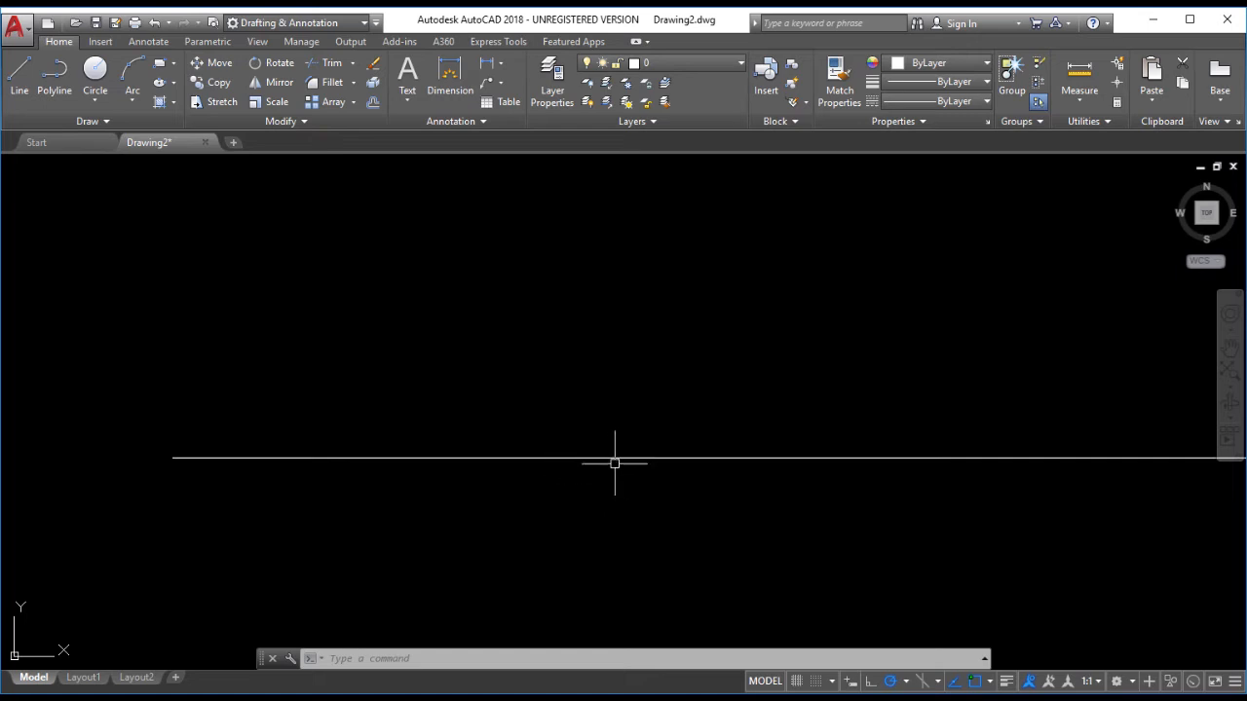
middle_click(715, 401)
middle_click(716, 401)
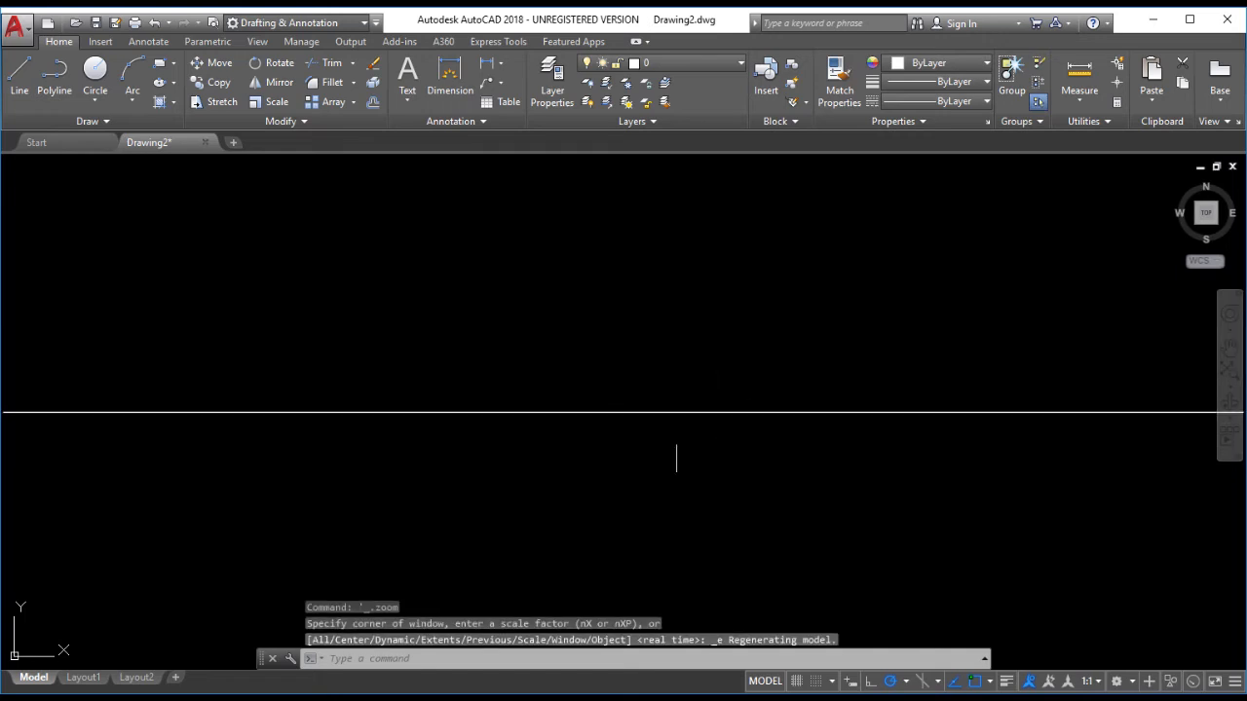
scroll(710, 468, "down", 2)
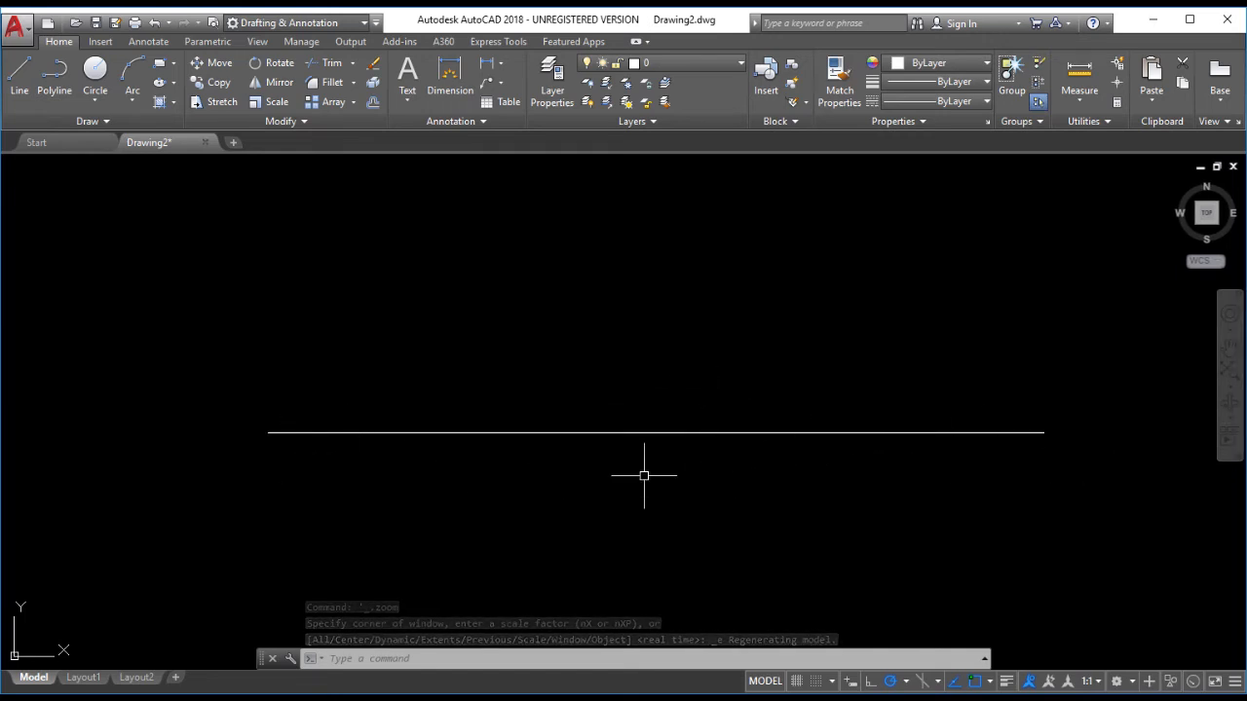
middle_click_drag(644, 396, 623, 527)
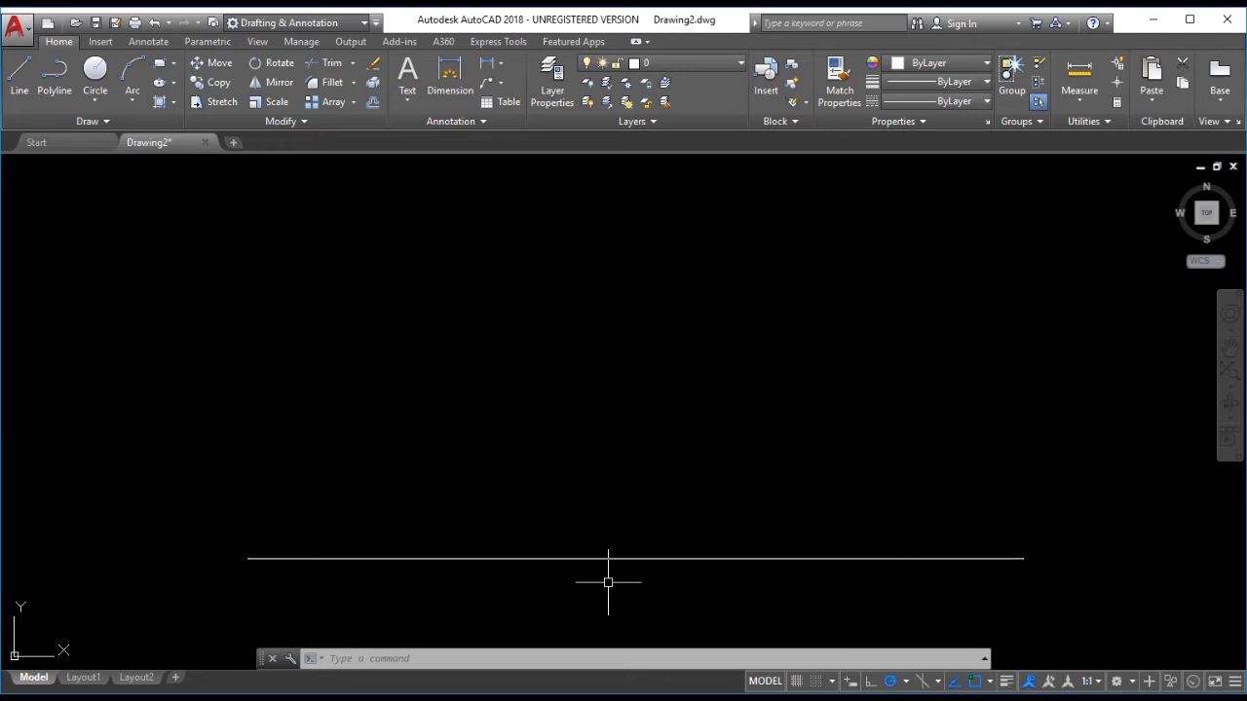
scroll(609, 582, "down", 1)
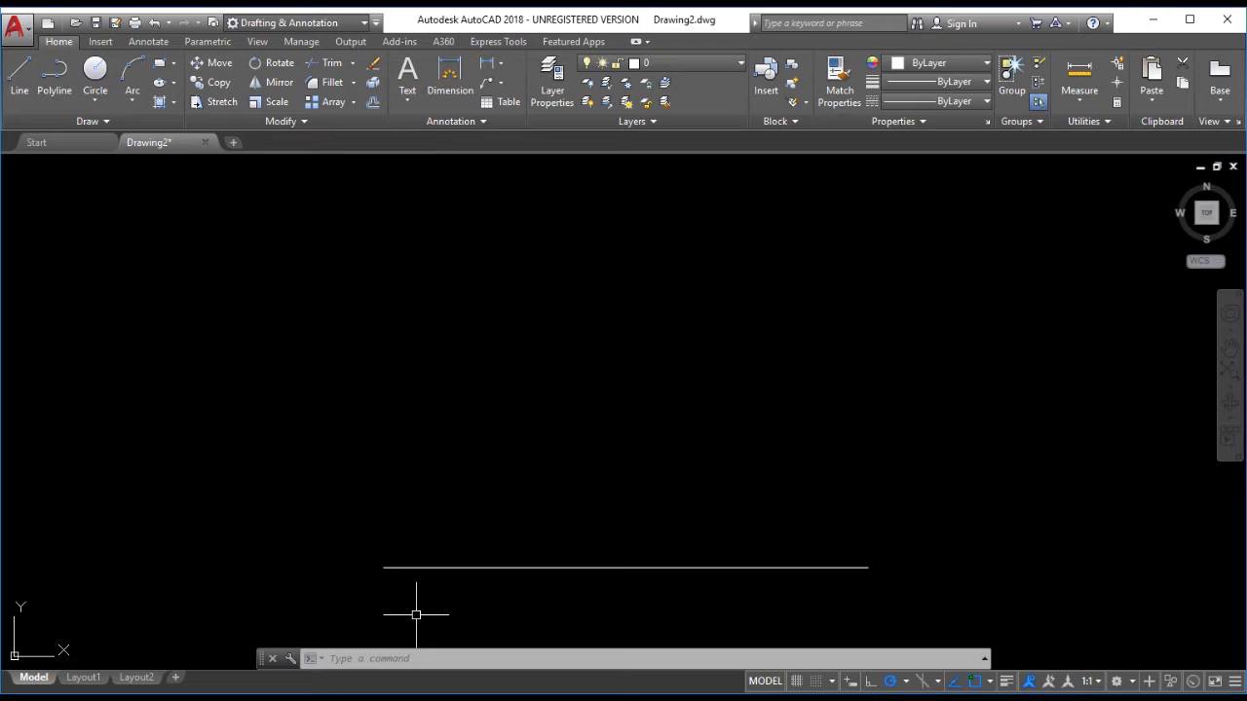
- Complete a rectangle from the line's right end: 75 mm up, 150 mm left and down to the line's left end
type("l")
key("Return")
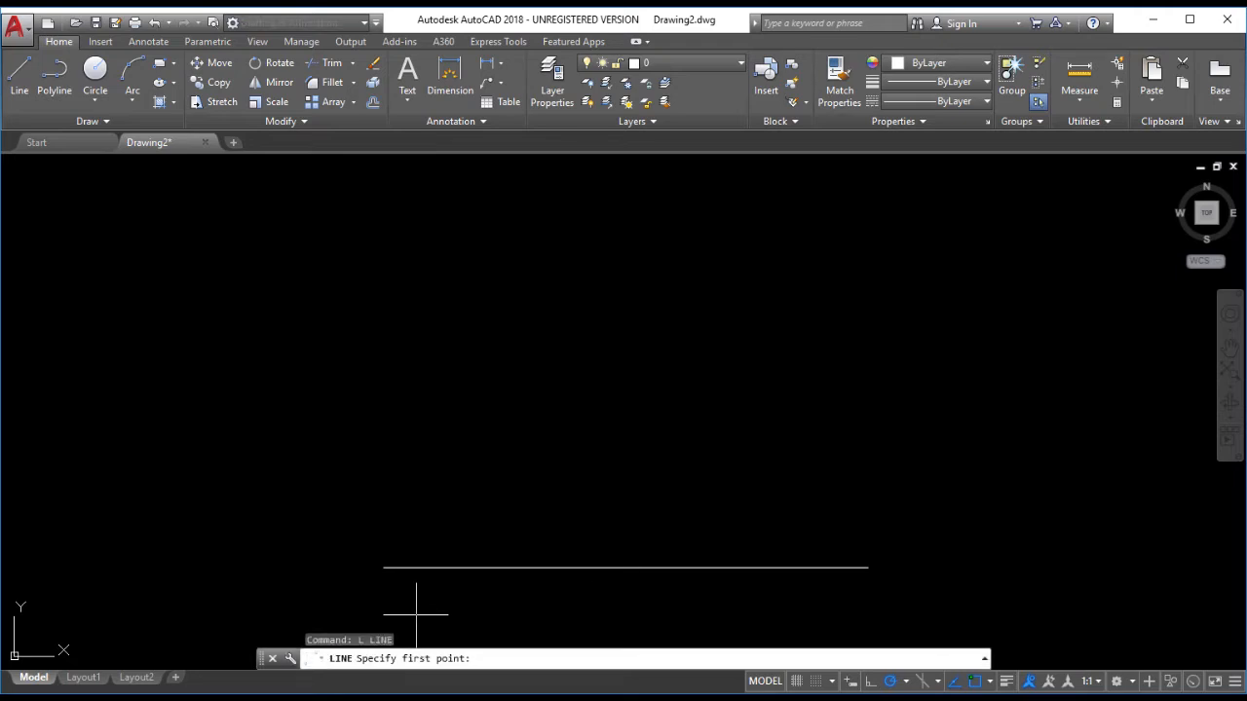
left_click(868, 567)
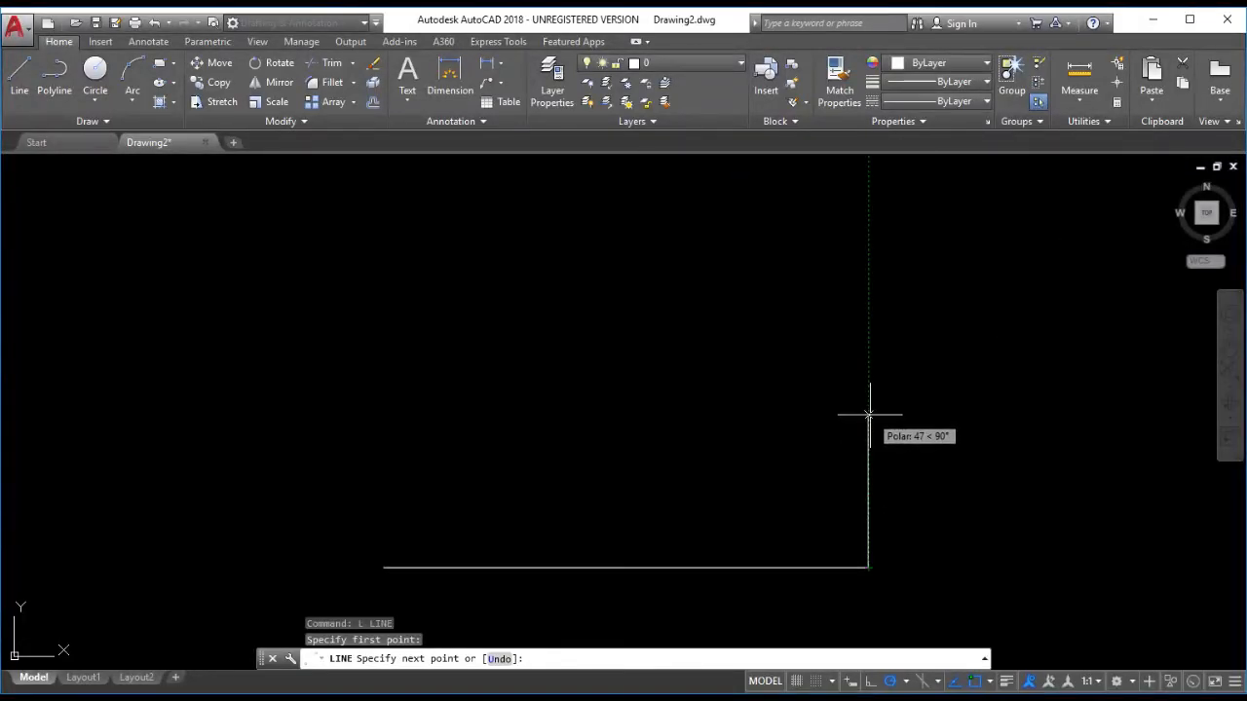
key("Return")
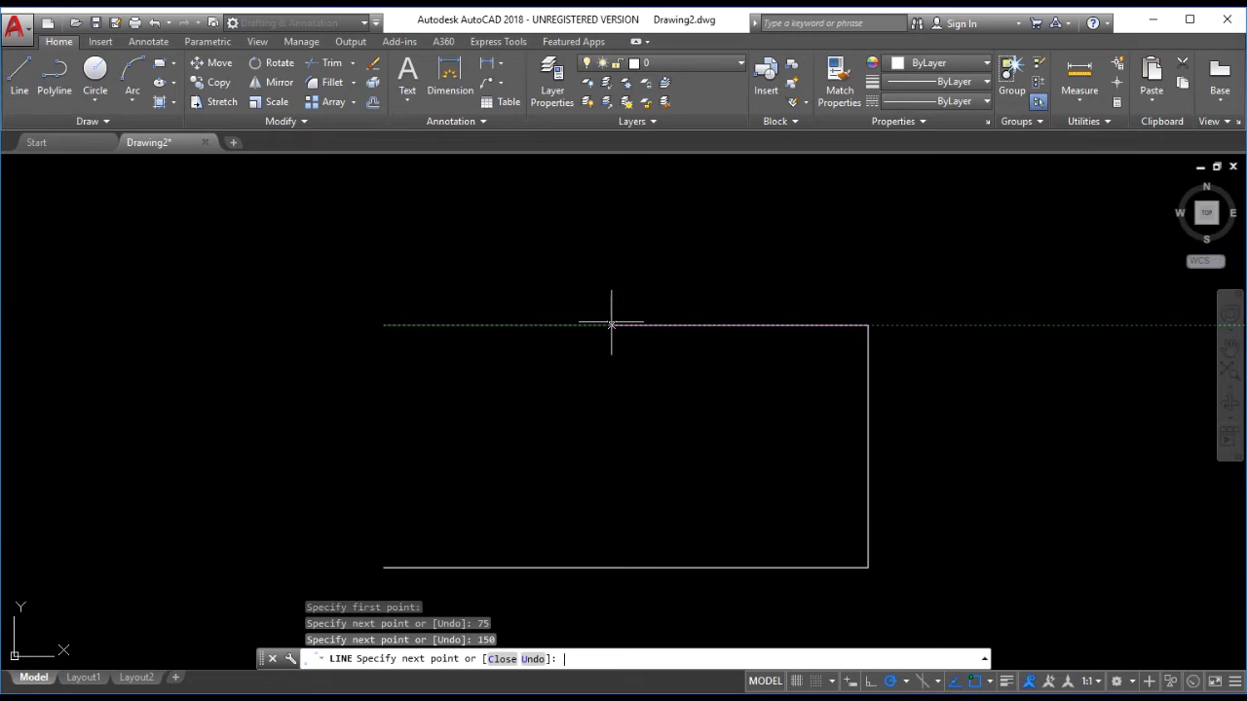
left_click(384, 325)
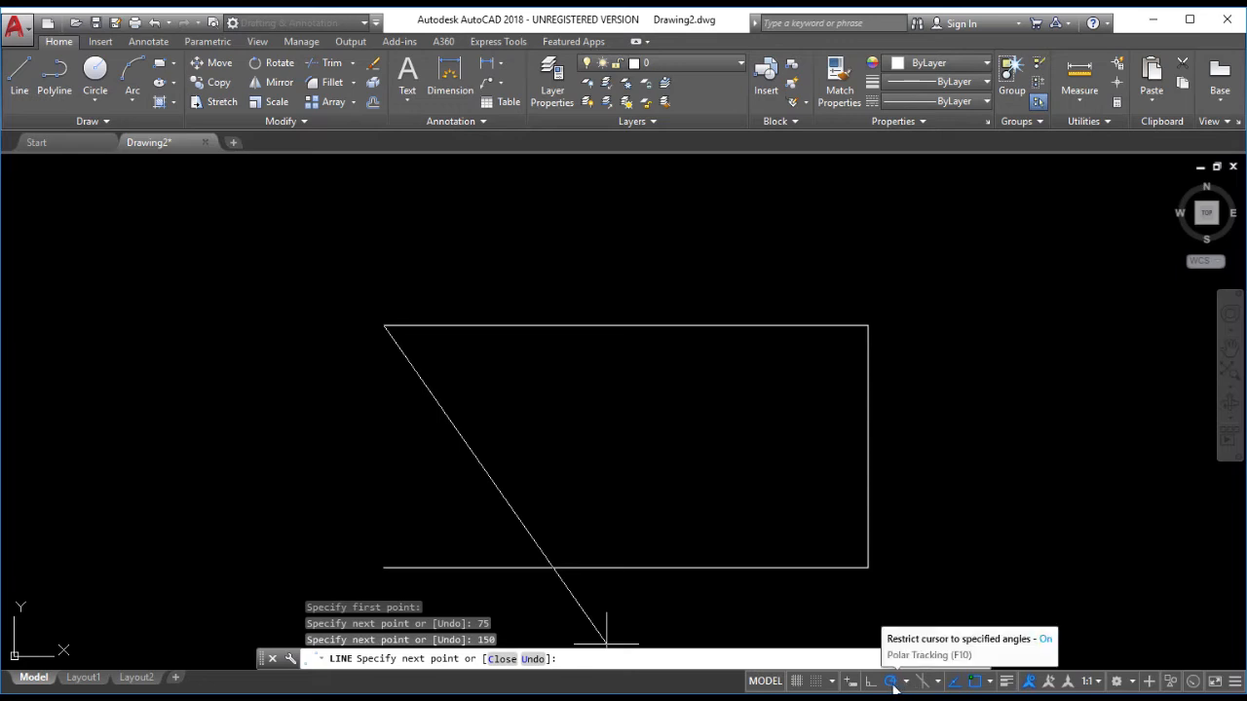
left_click(383, 567)
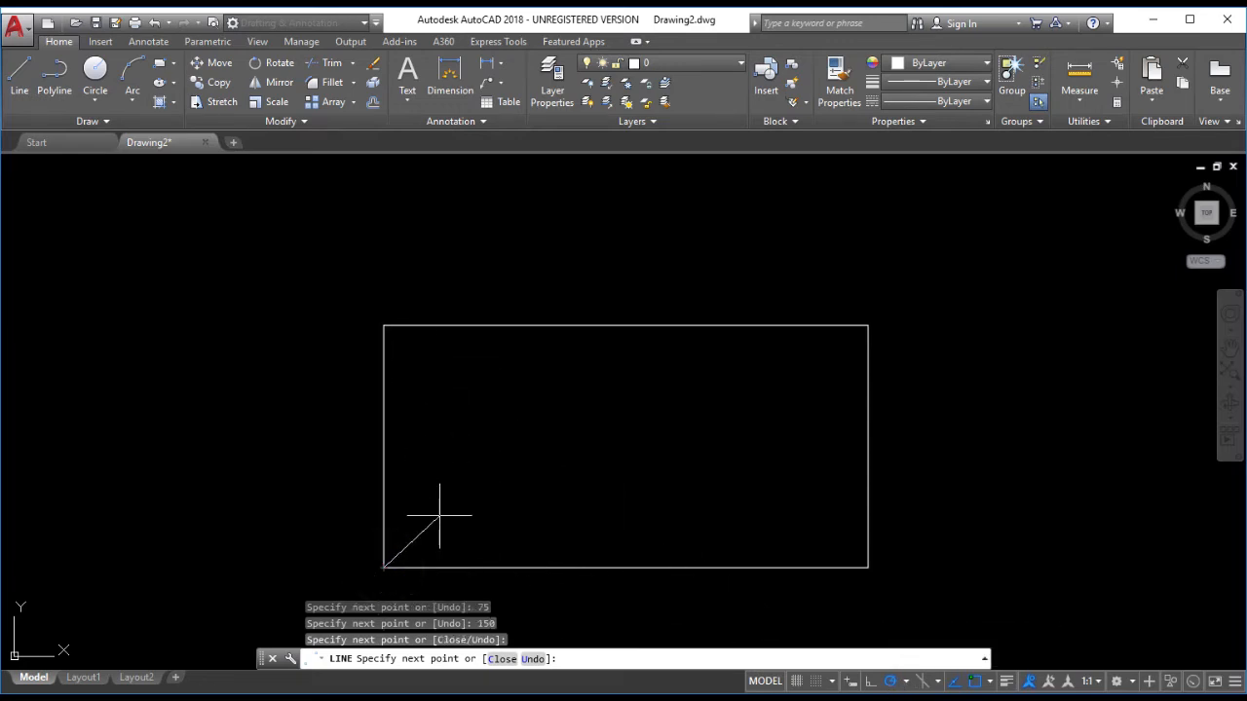
key("Escape")
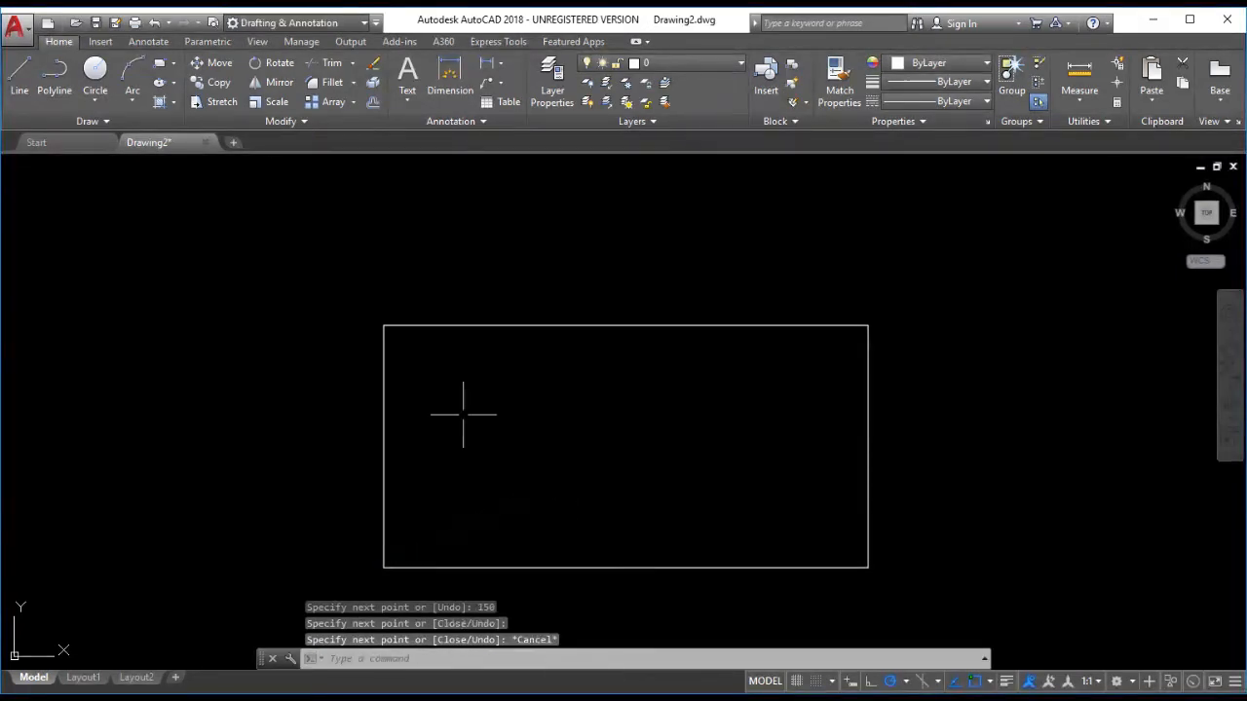
- Draw a slanted side face from the rectangle's lower-right corner: 65 mm at 30°, 75 mm up and back to the upper-right corner
mouse_move(463, 415)
middle_mouse_down()
mouse_move(376, 292)
mouse_move(439, 322)
mouse_move(443, 376)
middle_mouse_up()
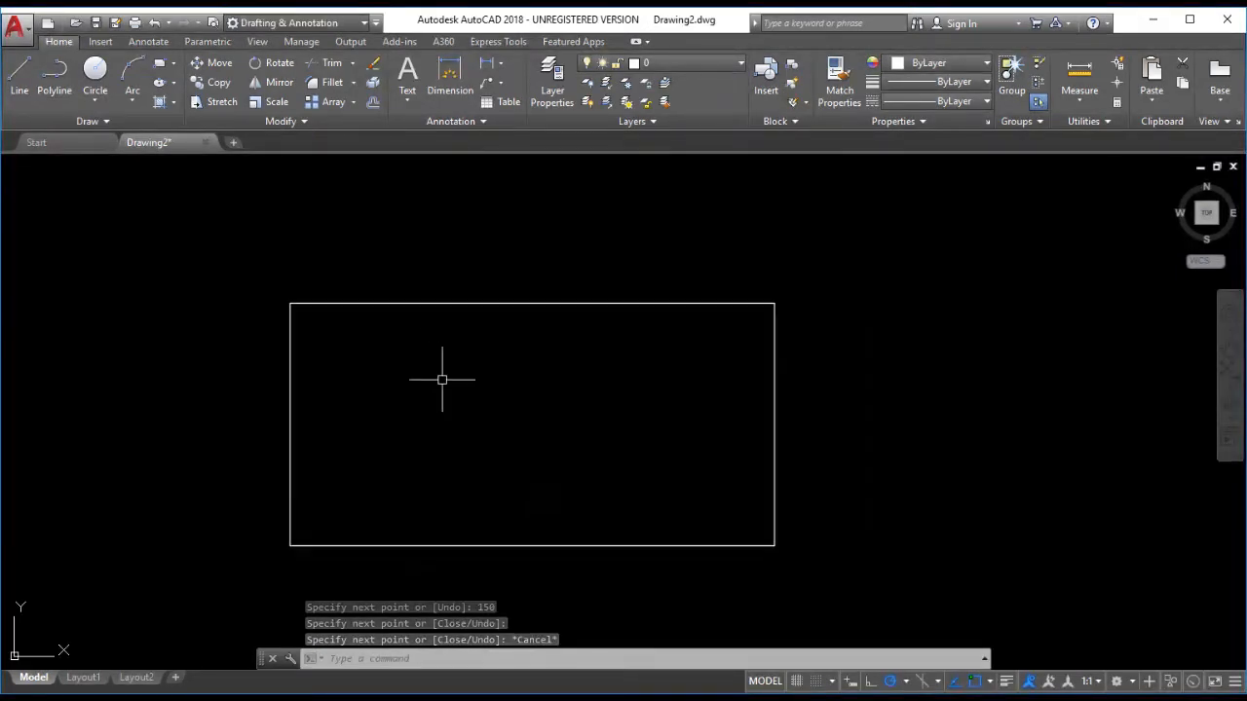
left_click(20, 70)
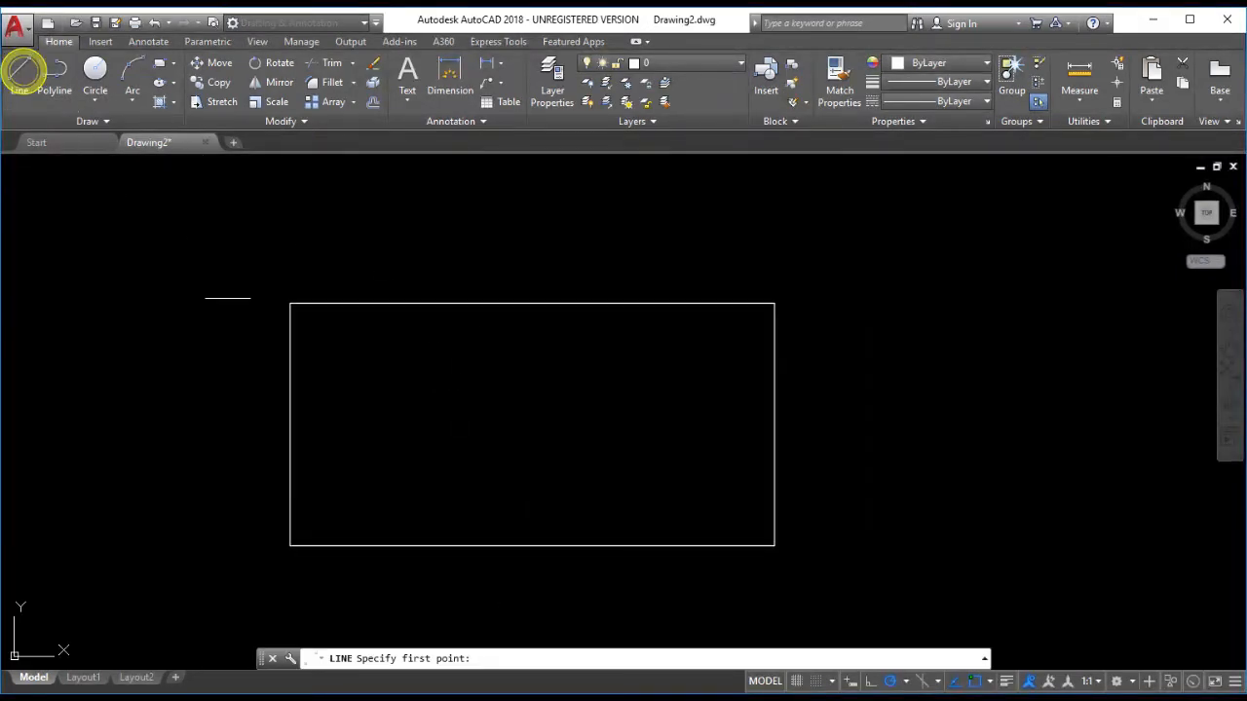
left_click(774, 546)
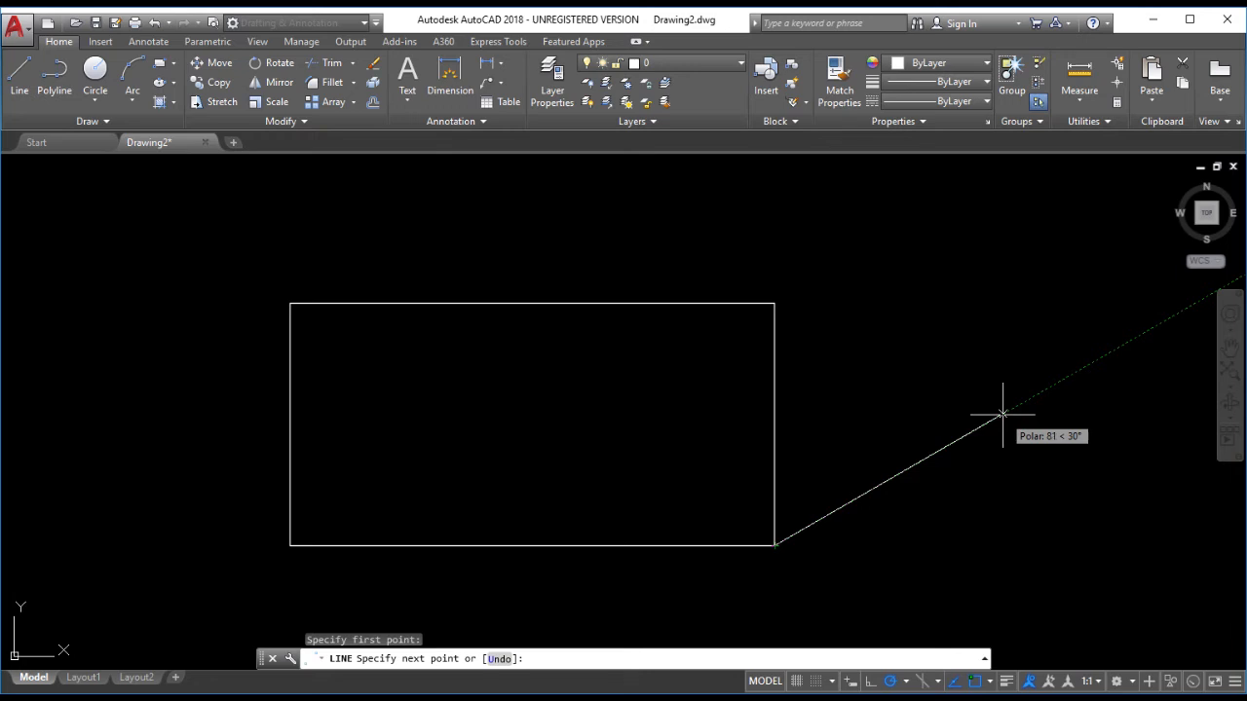
left_click(906, 682)
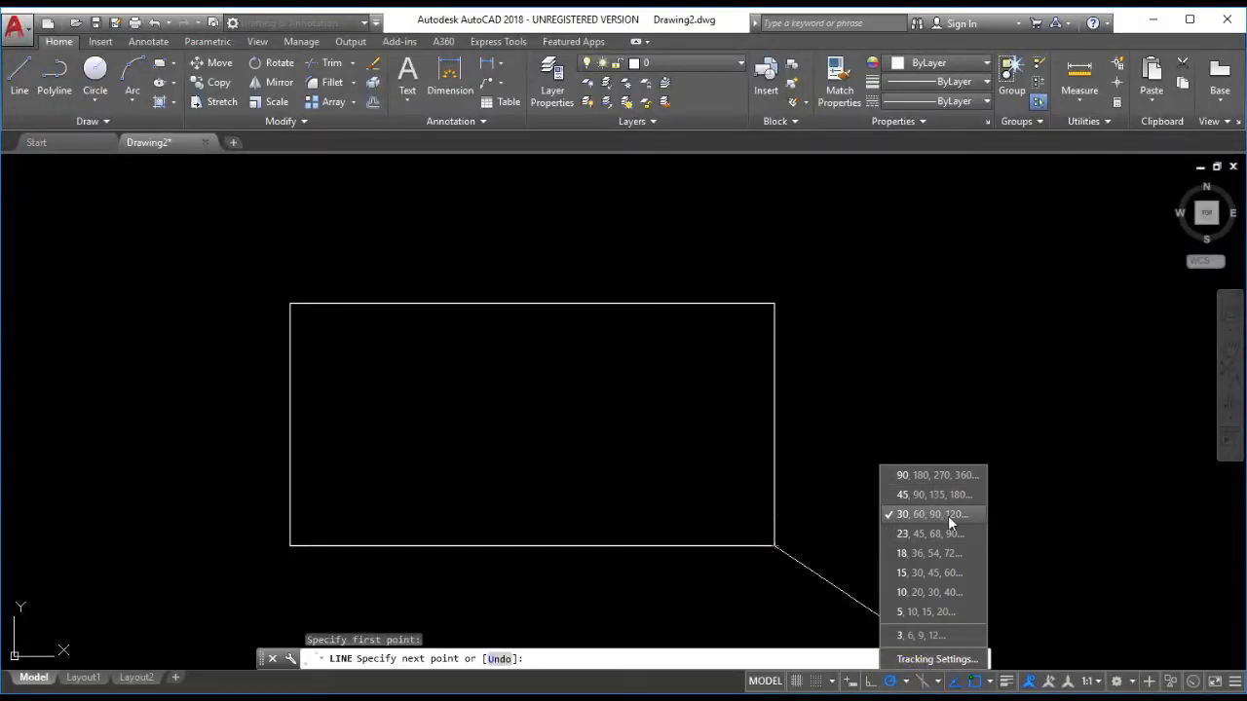
left_click(907, 685)
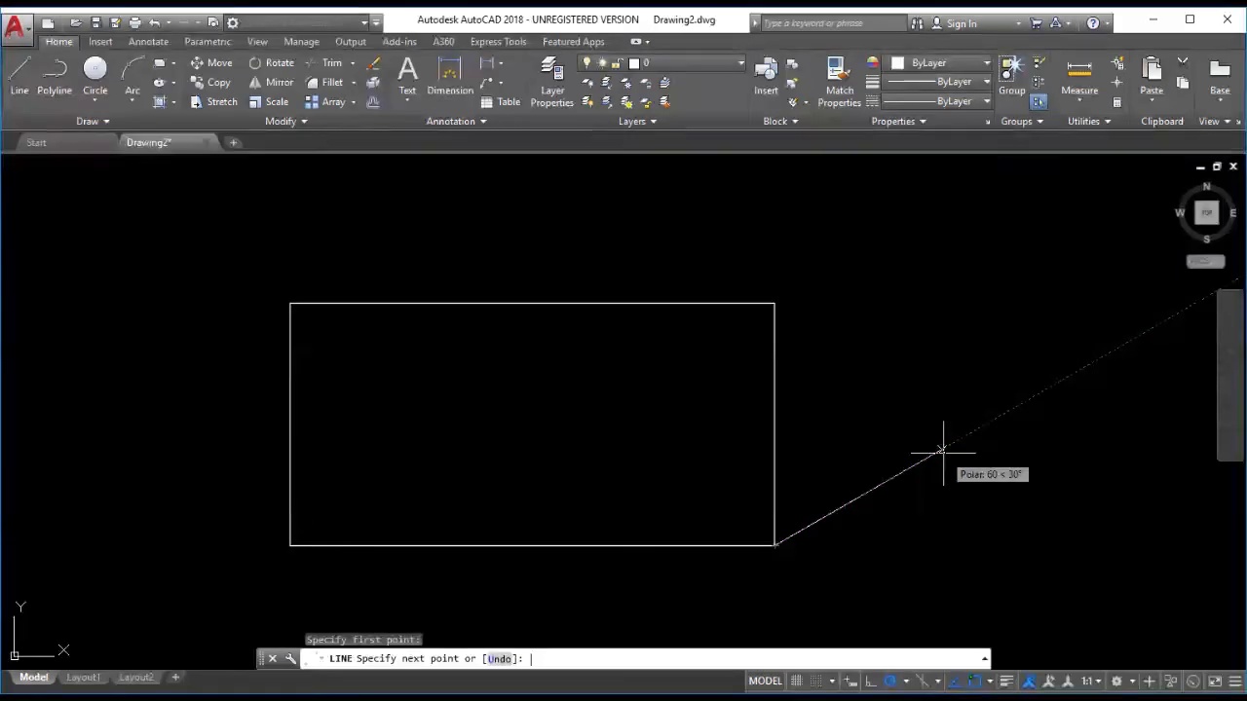
key("Return")
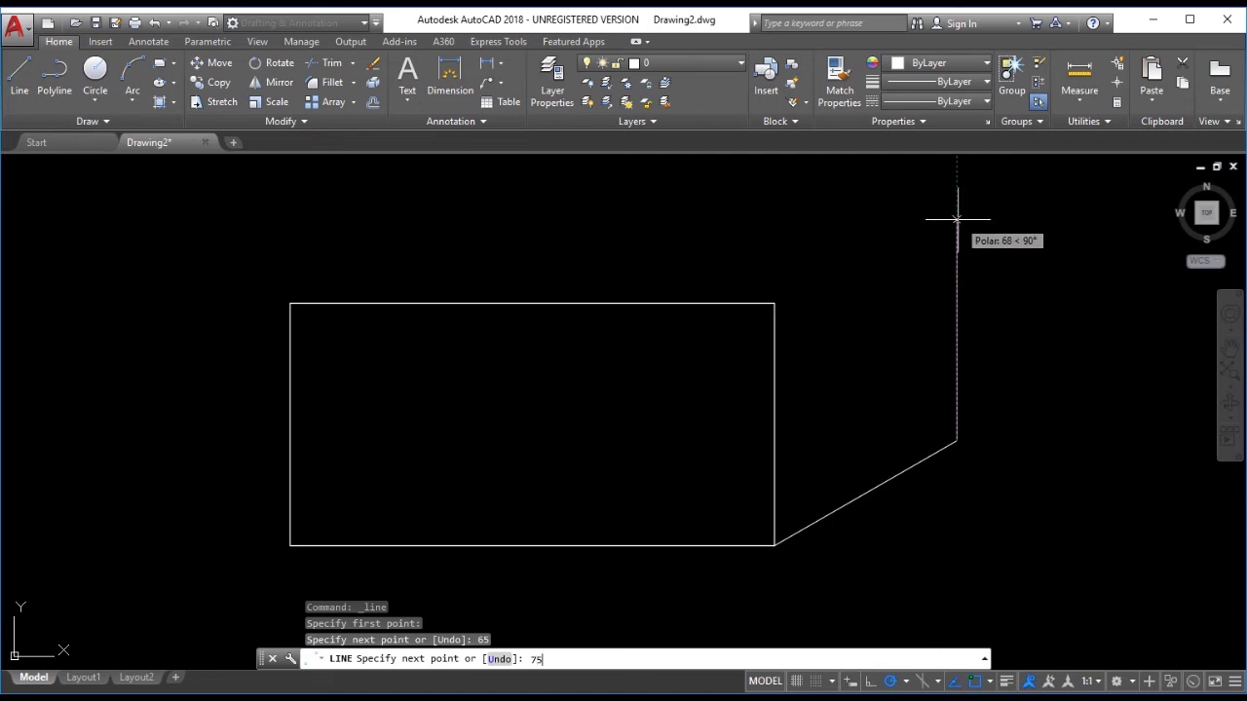
key("Return")
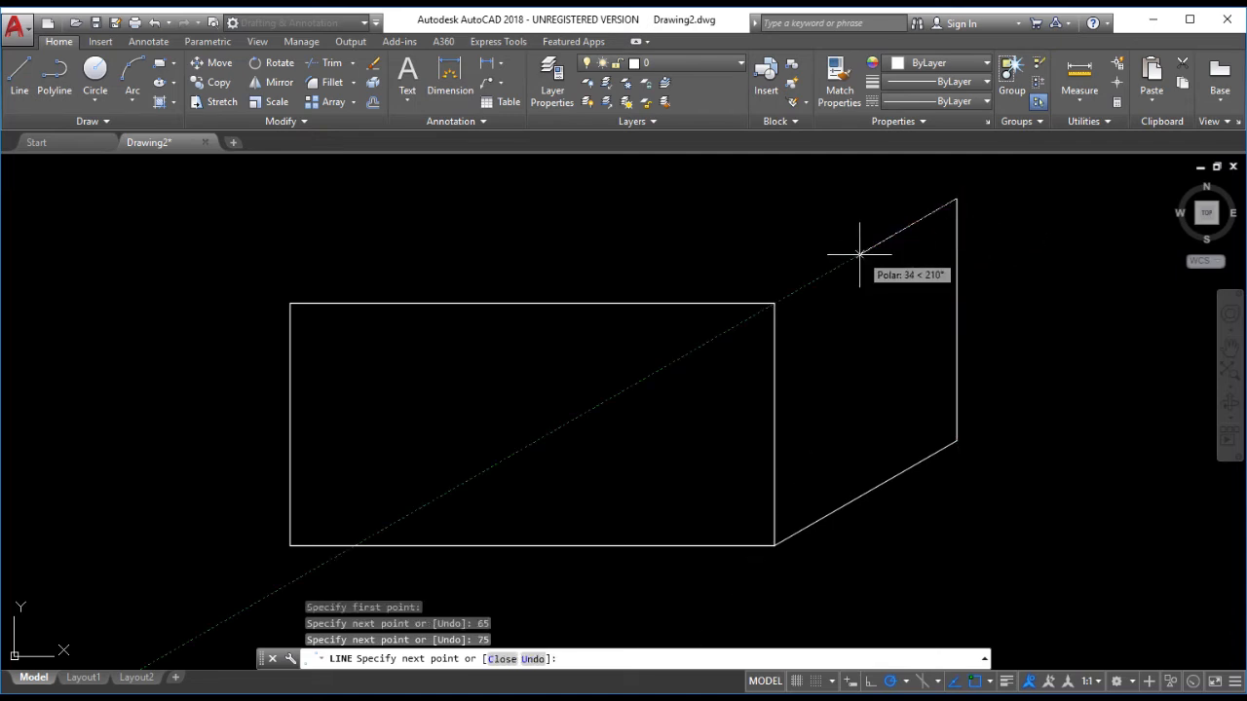
left_click(775, 303)
key("Return")
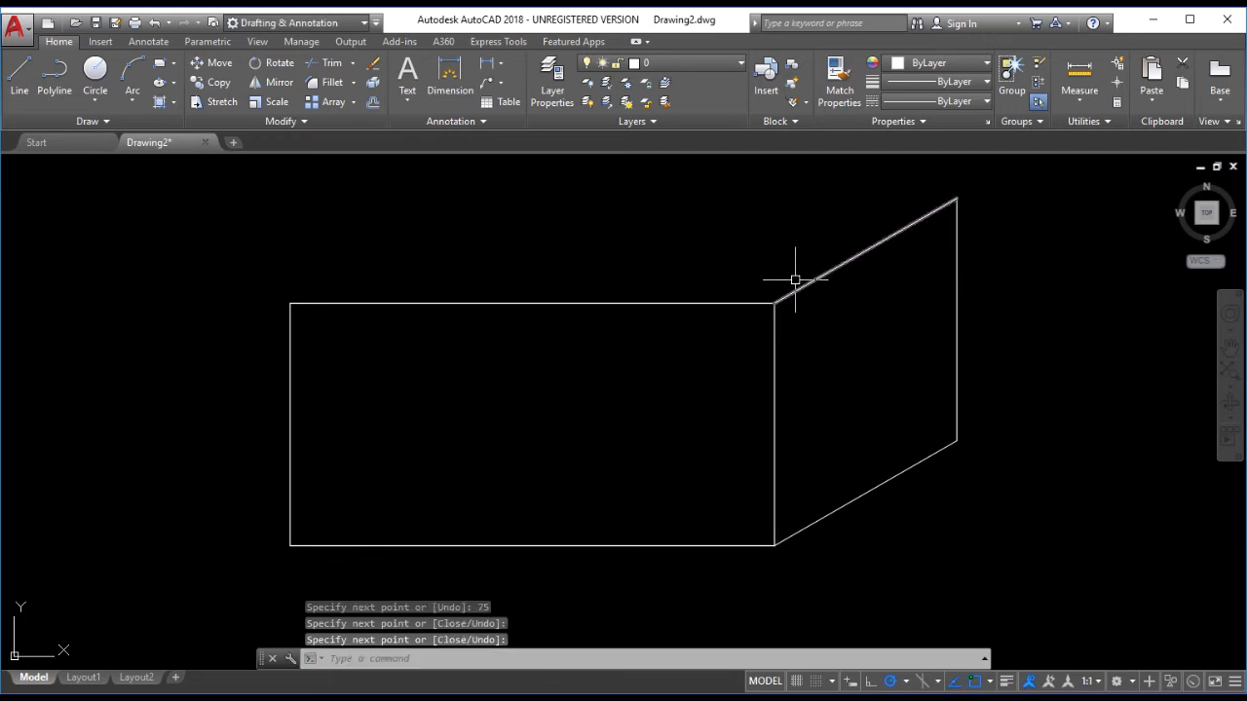
mouse_move(836, 309)
middle_mouse_down()
mouse_move(860, 345)
mouse_move(892, 344)
middle_mouse_up()
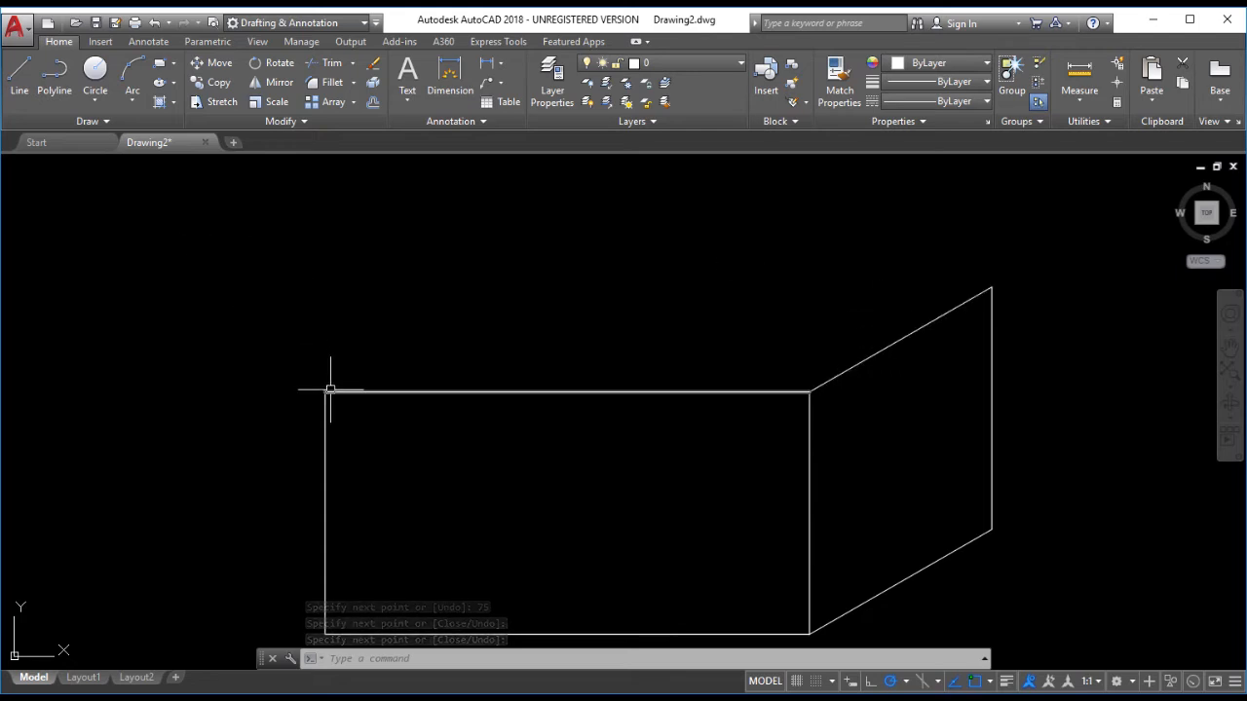
- Draw the box's top face from the front rectangle's upper-left corner: 65 mm at 30° with polar tracking off, then across to the side face's top corner
left_click(20, 73)
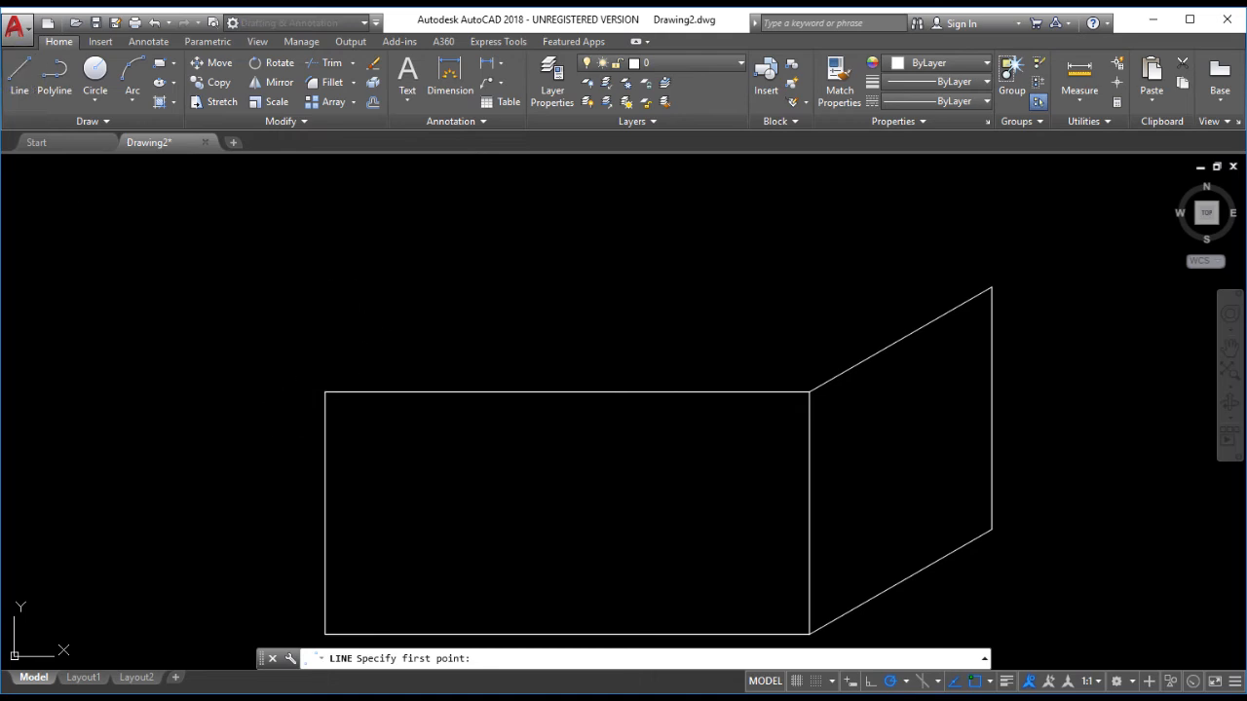
left_click(324, 392)
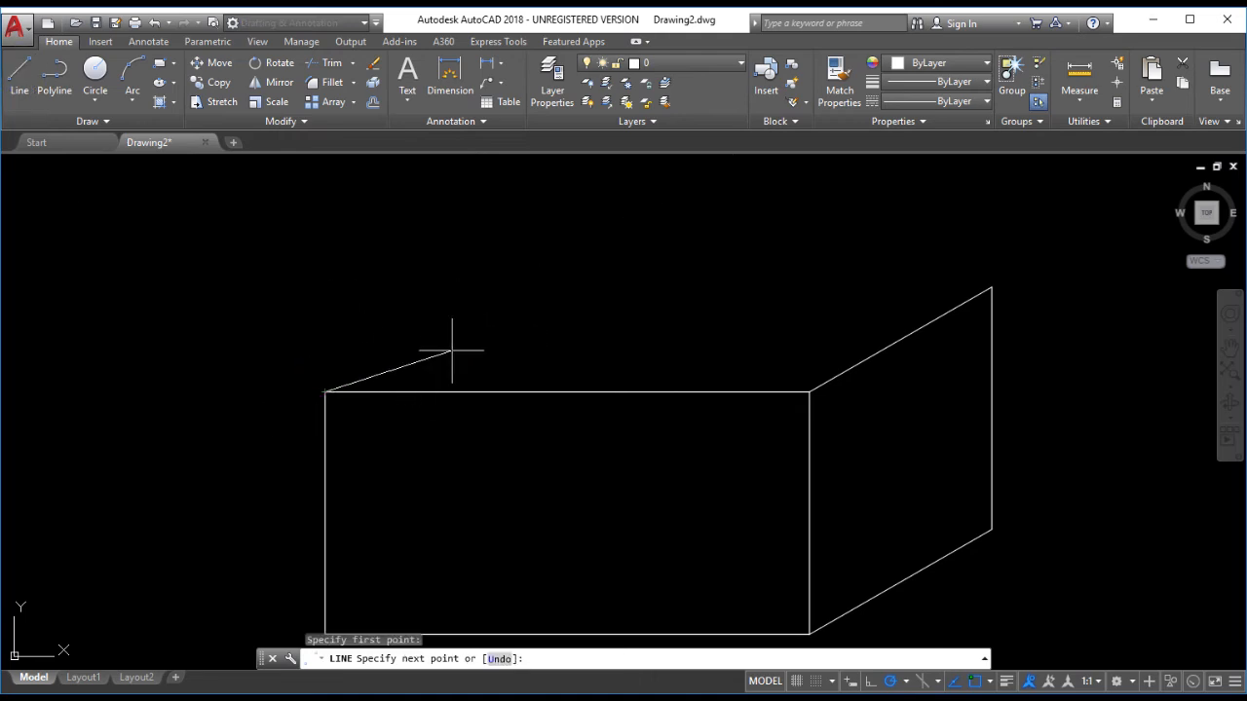
left_click(890, 682)
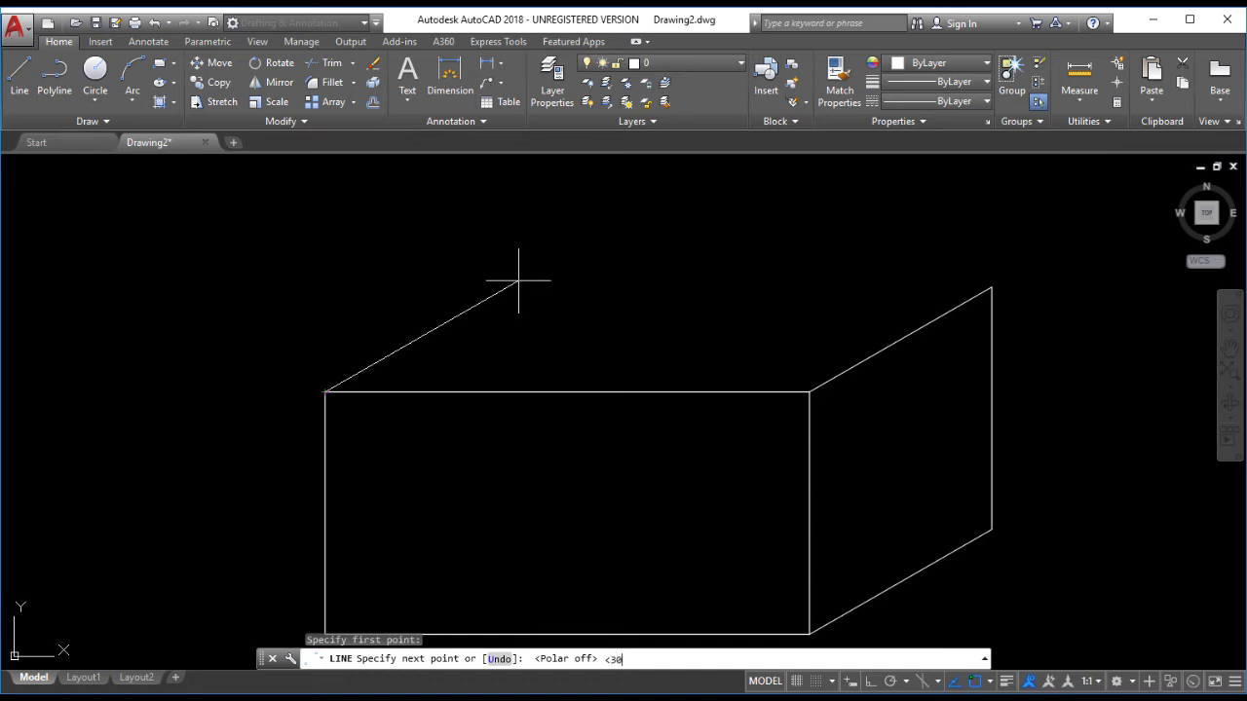
key("Return")
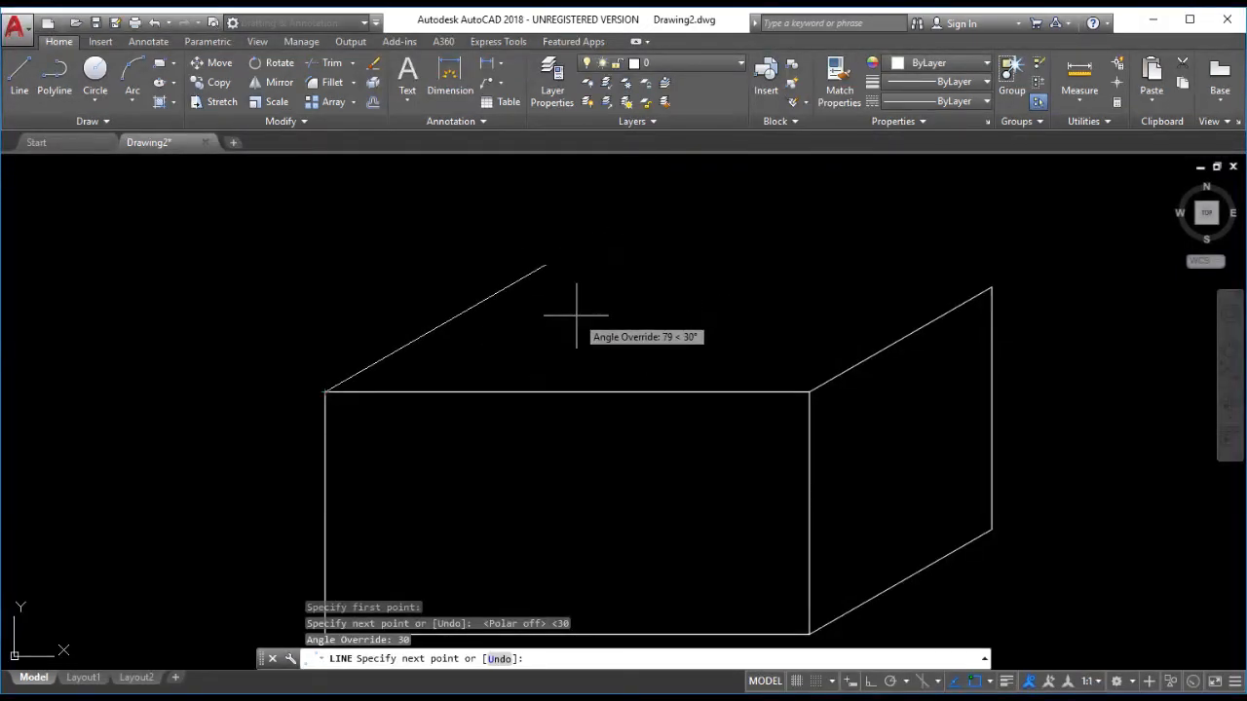
key("Return")
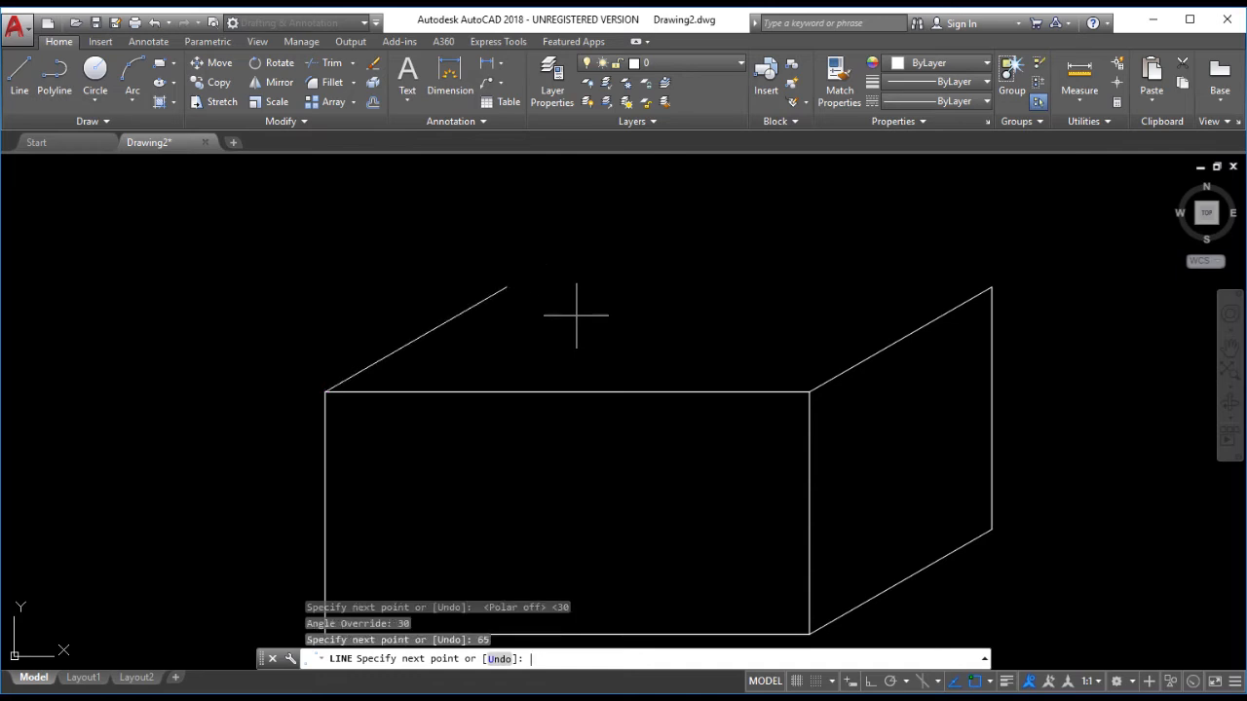
left_click(991, 288)
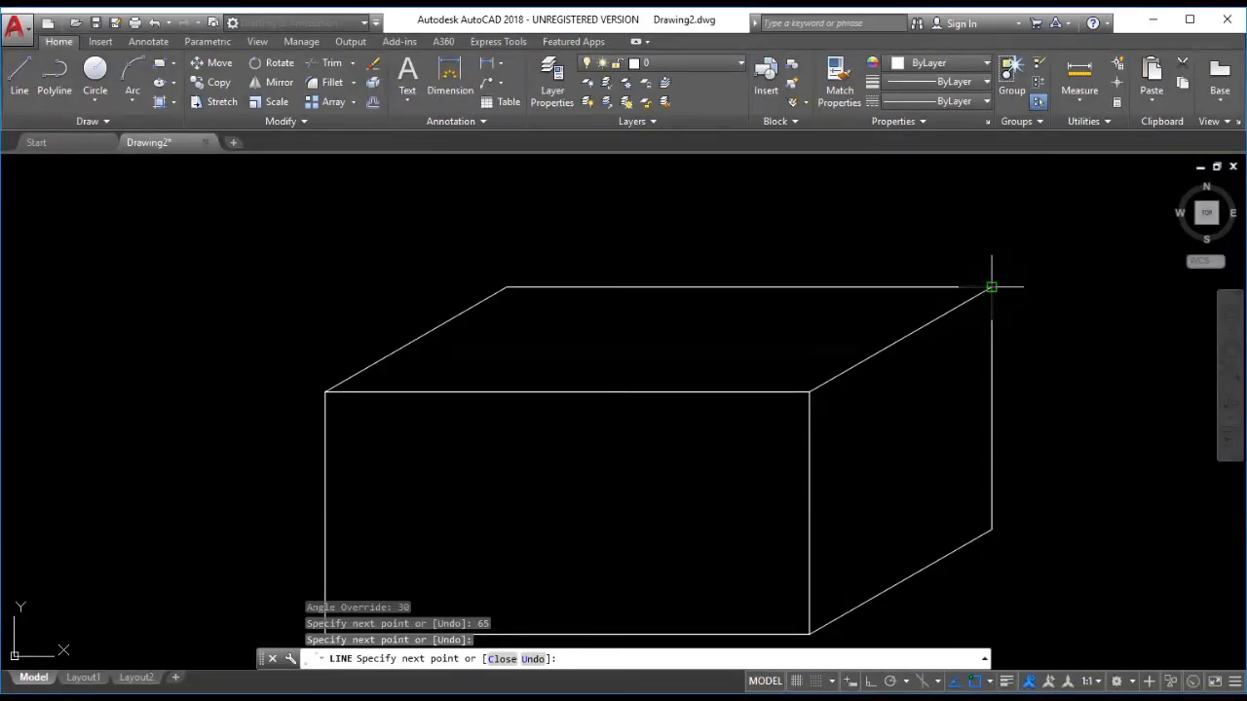
key("Escape")
scroll(780, 263, "down", 2)
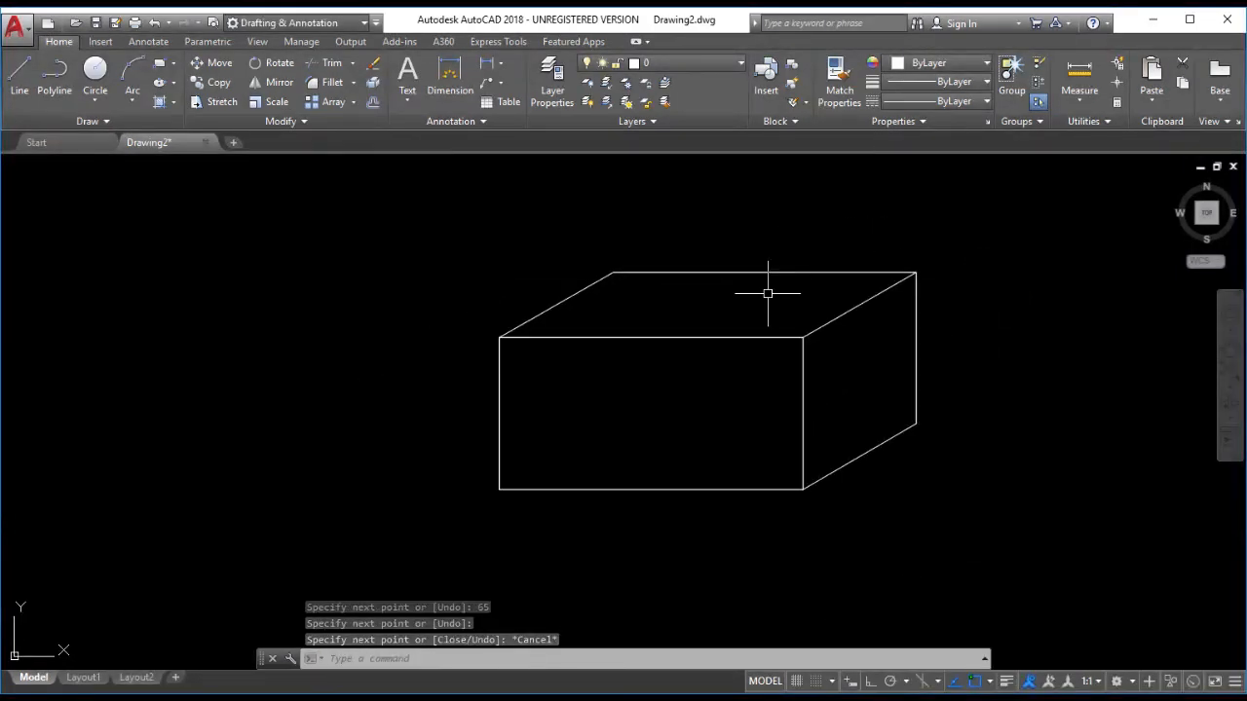
mouse_move(769, 287)
middle_mouse_down()
mouse_move(763, 273)
mouse_move(753, 284)
middle_mouse_up()
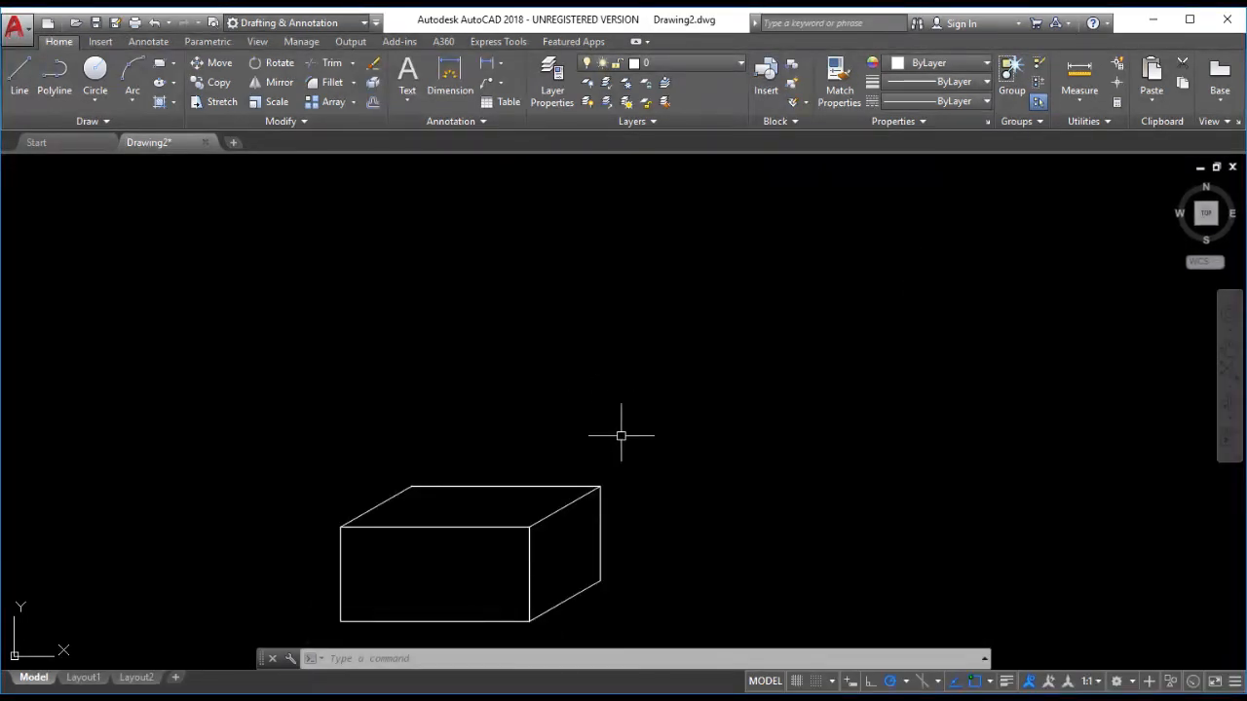
- Draw a closed L-shaped outline of six segments above the box using the Line command with Ortho mode on, then turn Ortho off
left_click(869, 683)
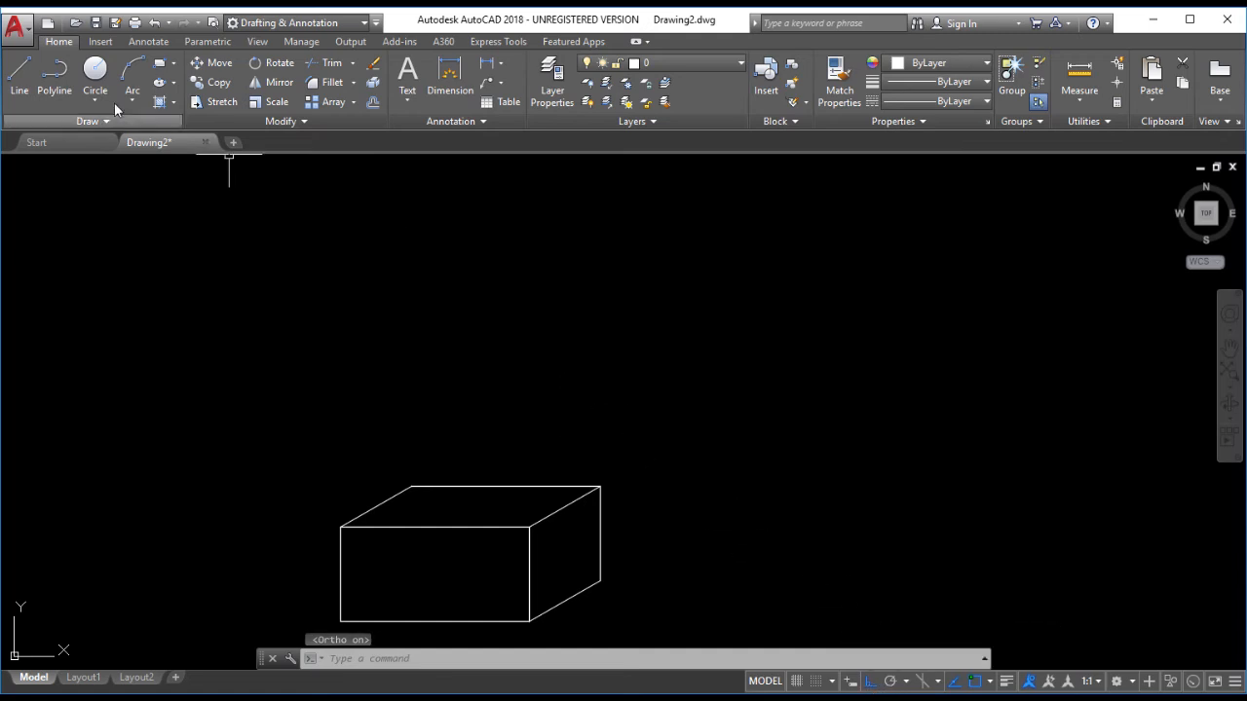
left_click(20, 78)
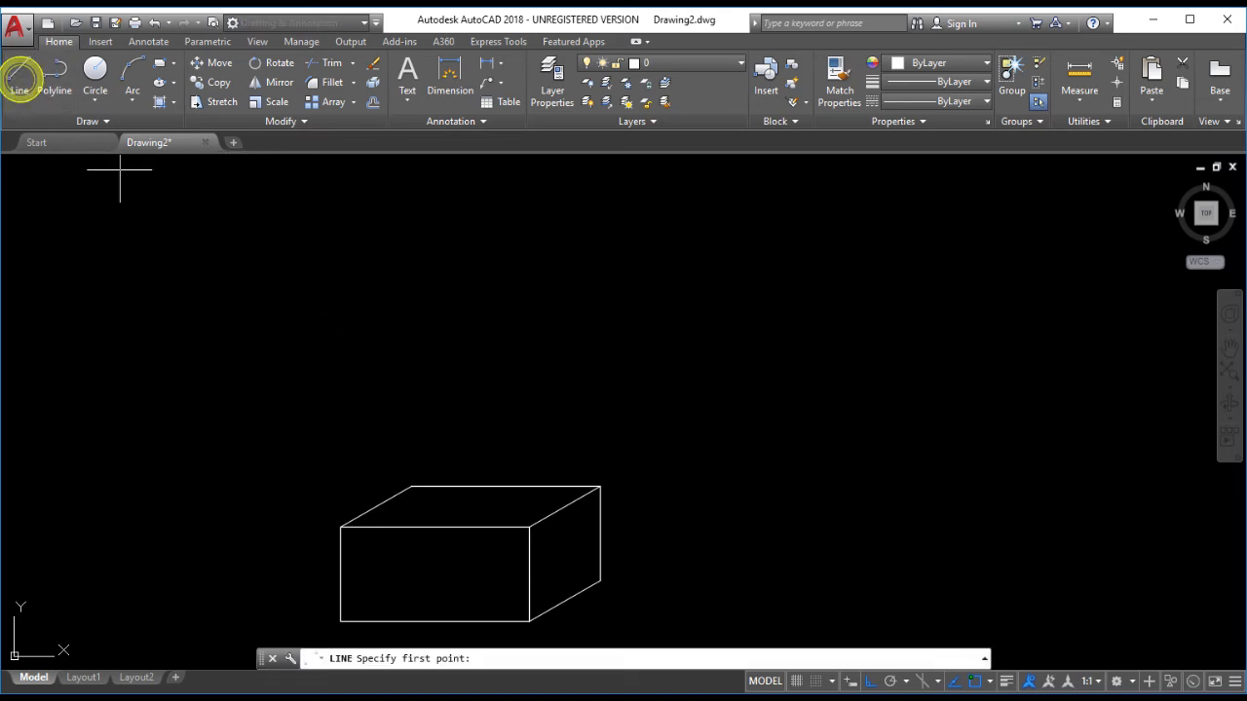
left_click(659, 371)
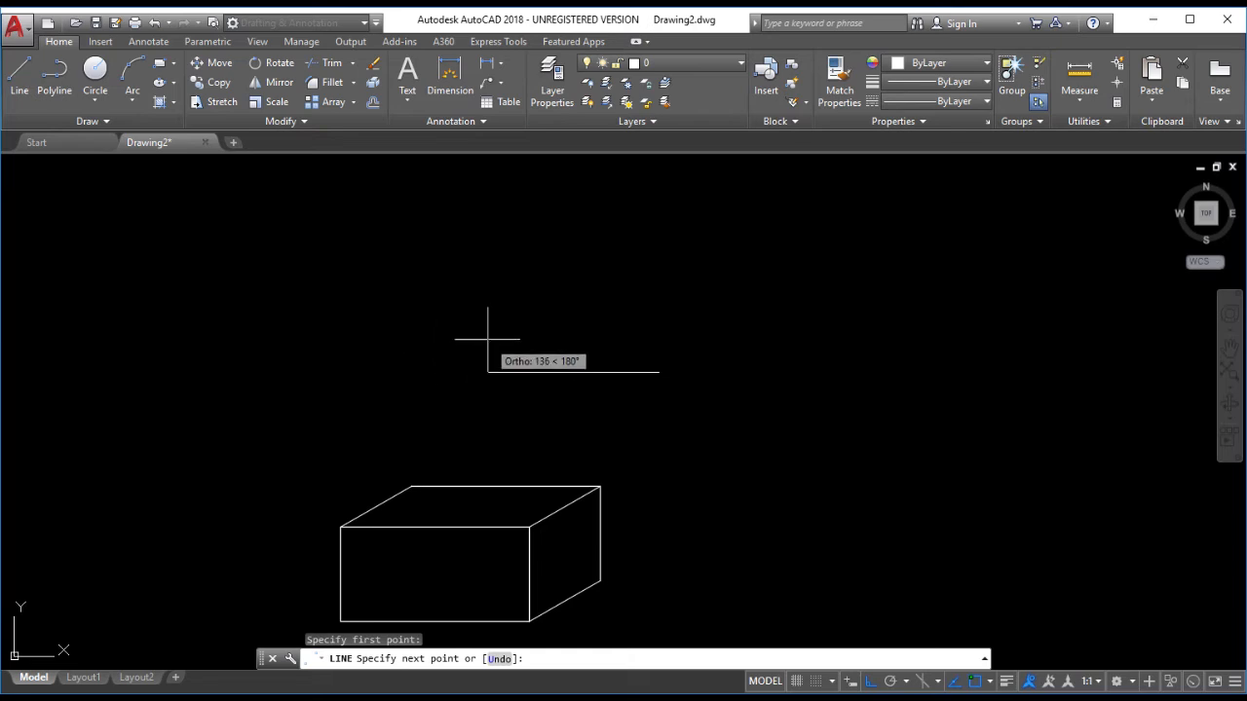
left_click(516, 353)
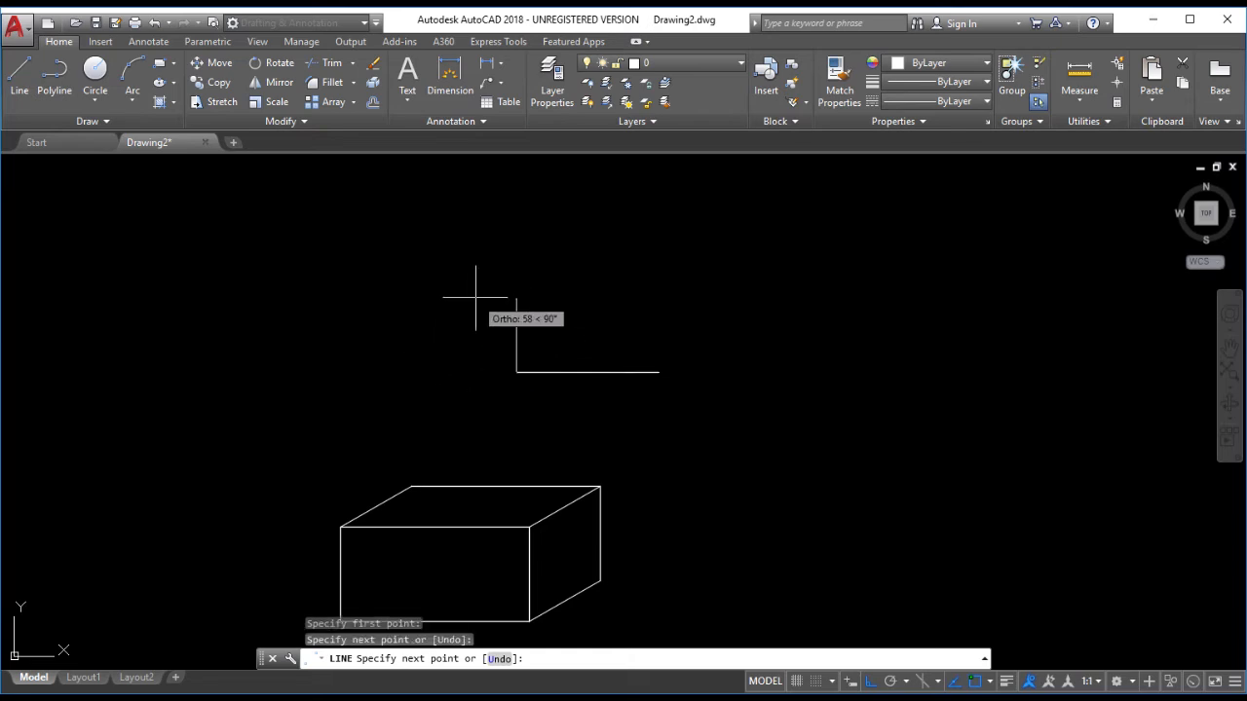
left_click(507, 291)
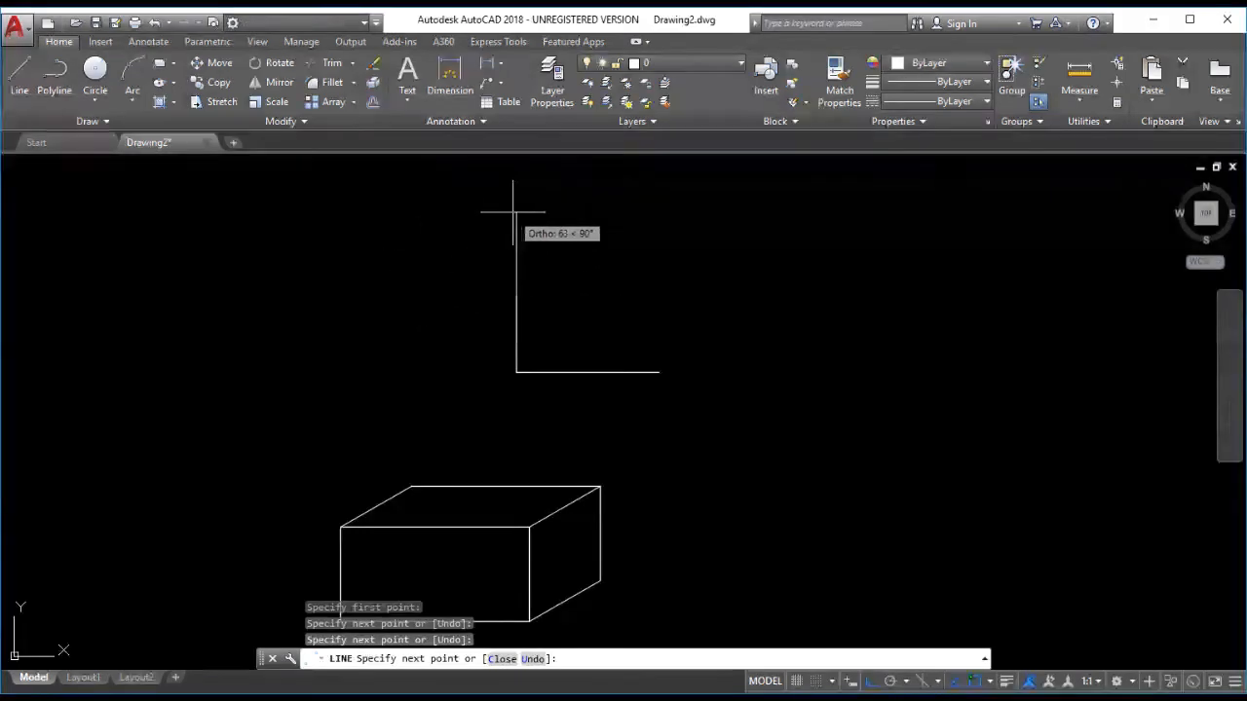
left_click(601, 297)
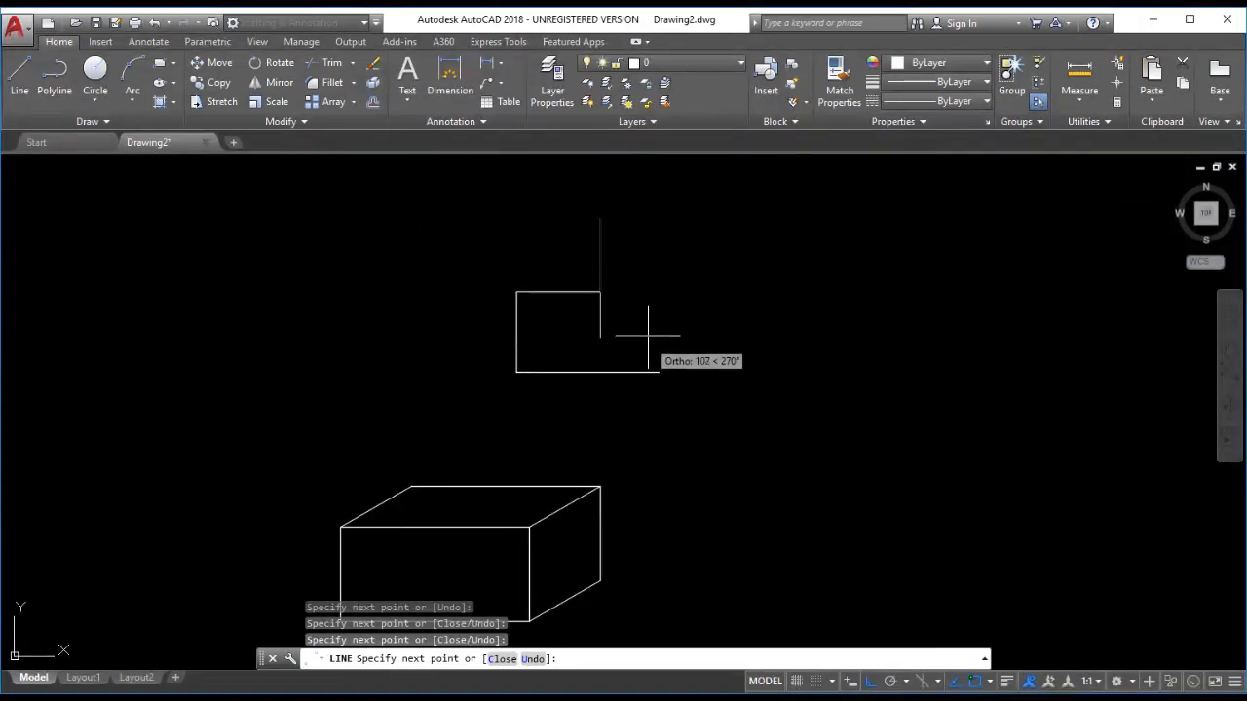
left_click(604, 220)
left_click(660, 240)
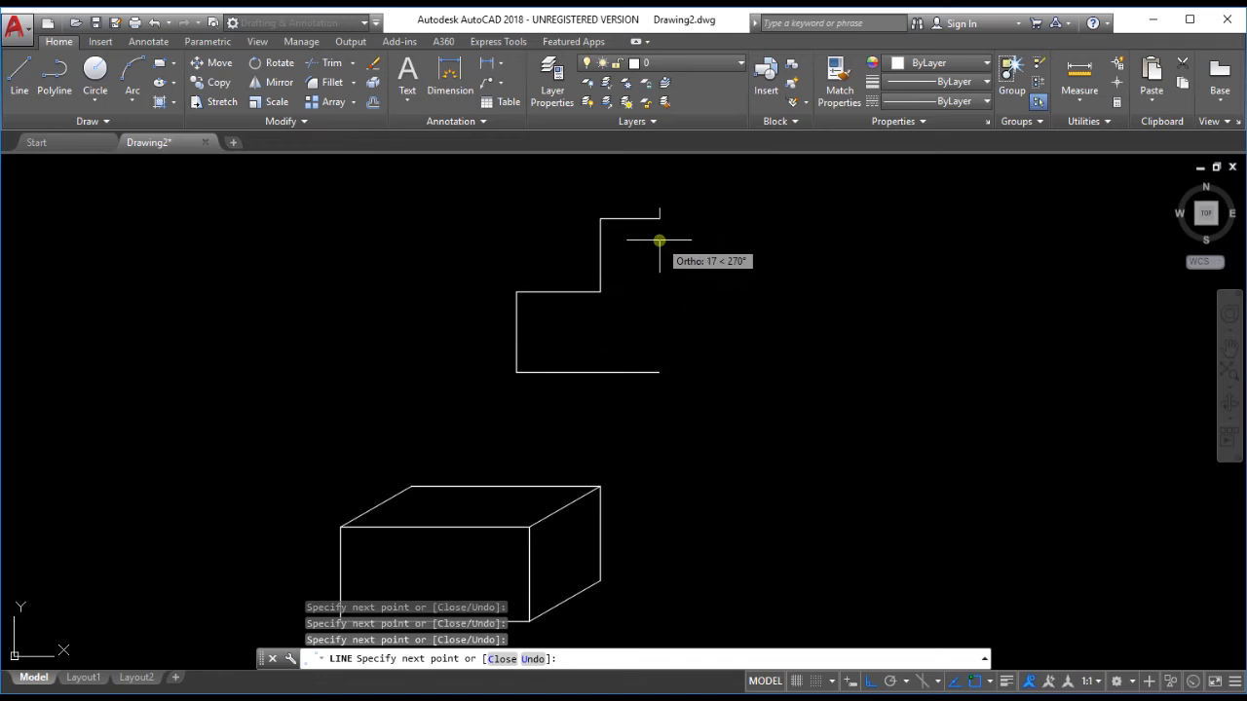
left_click(658, 372)
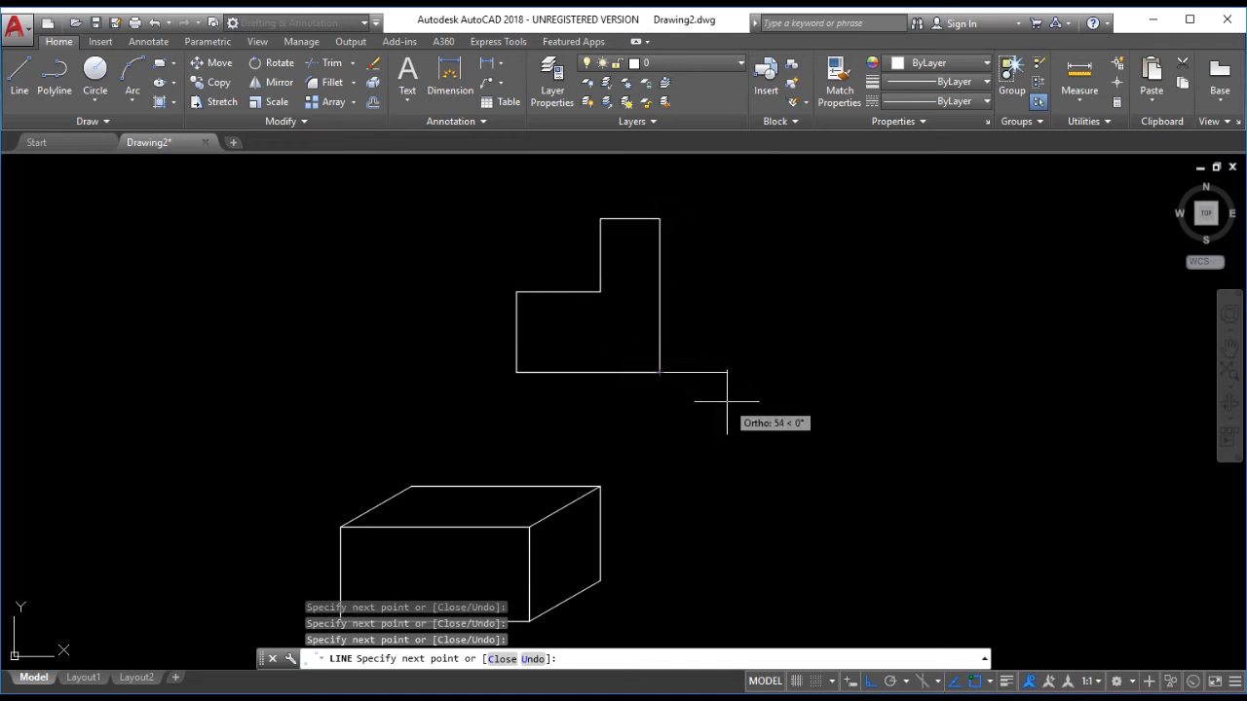
key("Escape")
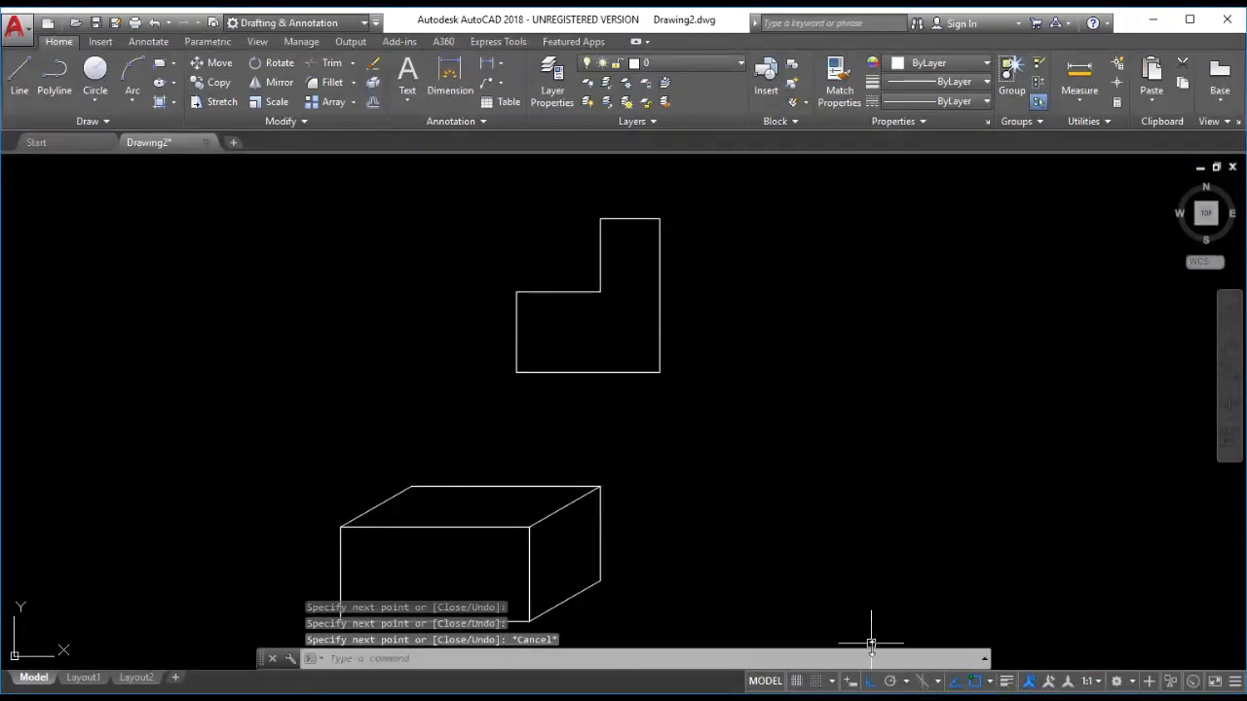
left_click(871, 682)
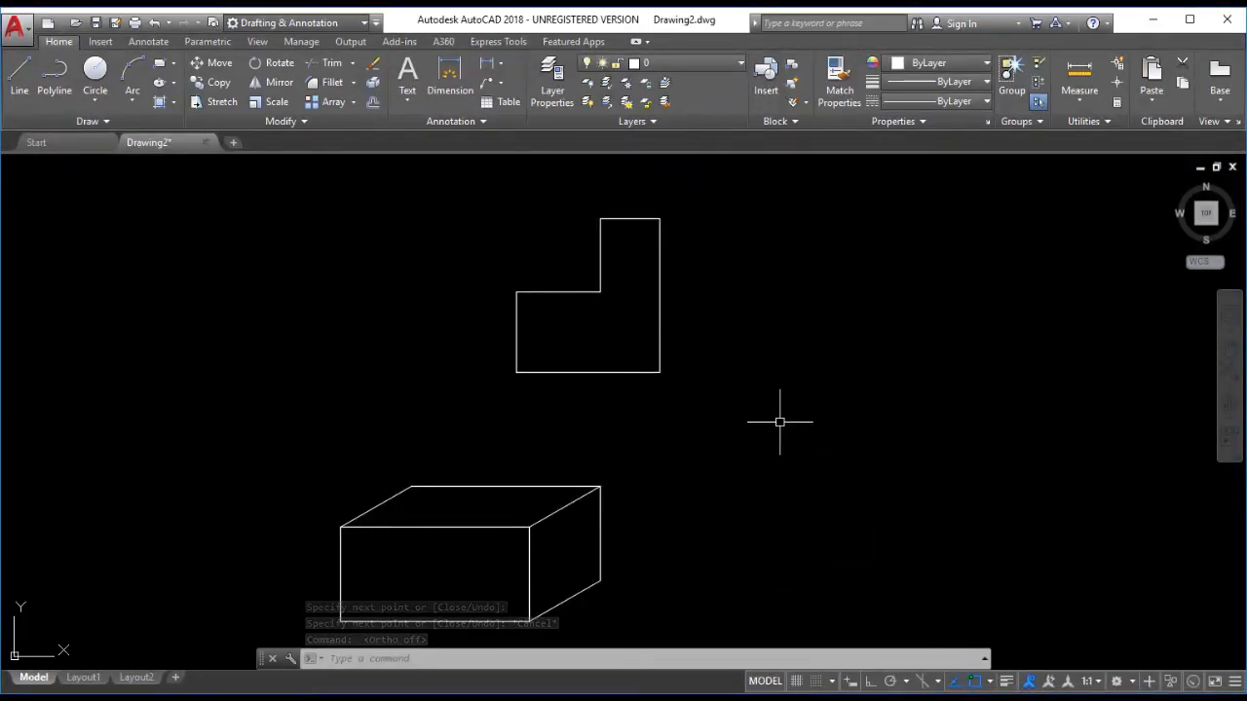
- Enable dynamic input and polar tracking, and draw a 200 mm horizontal line running right in the empty area beside the L-shaped outline
left_click(854, 682)
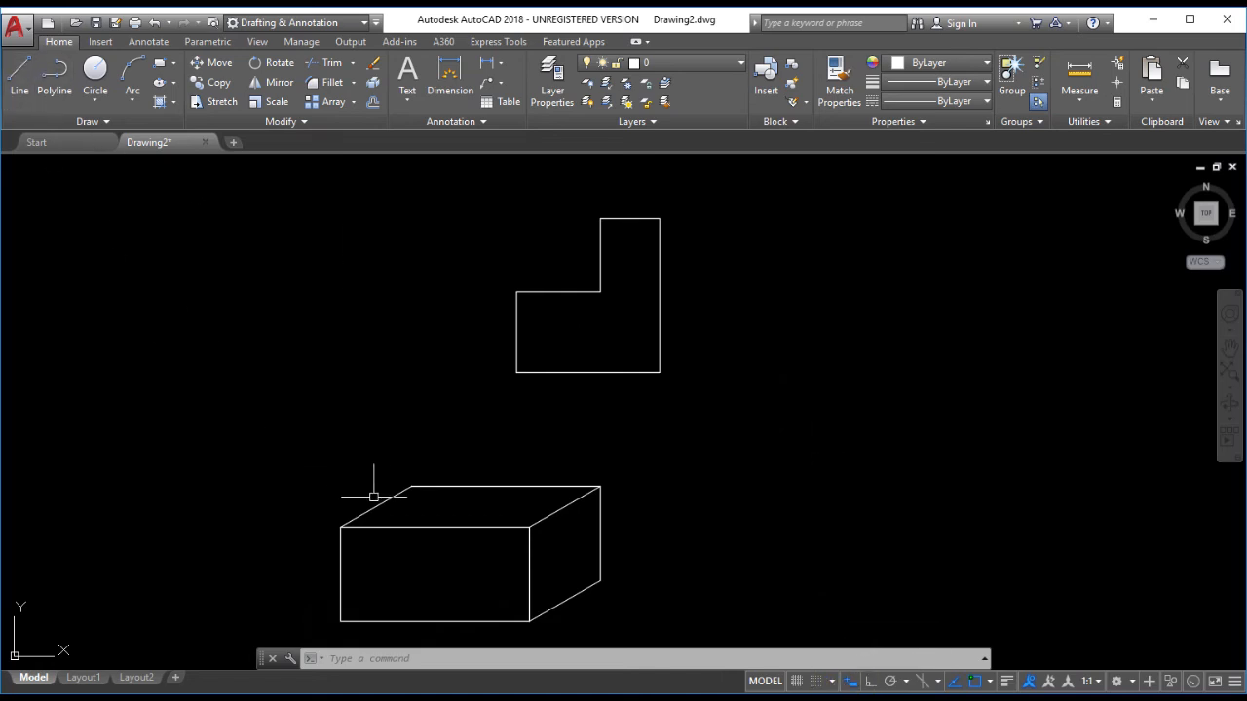
type("l")
key("Return")
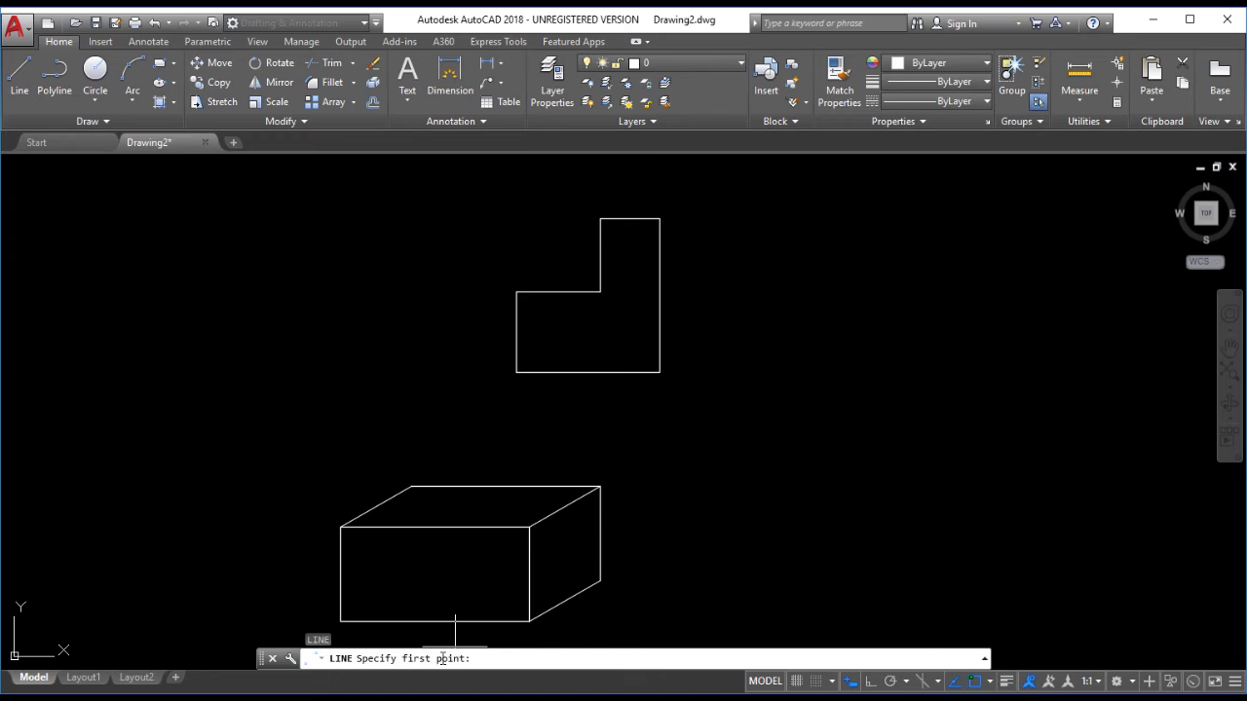
left_click(841, 439)
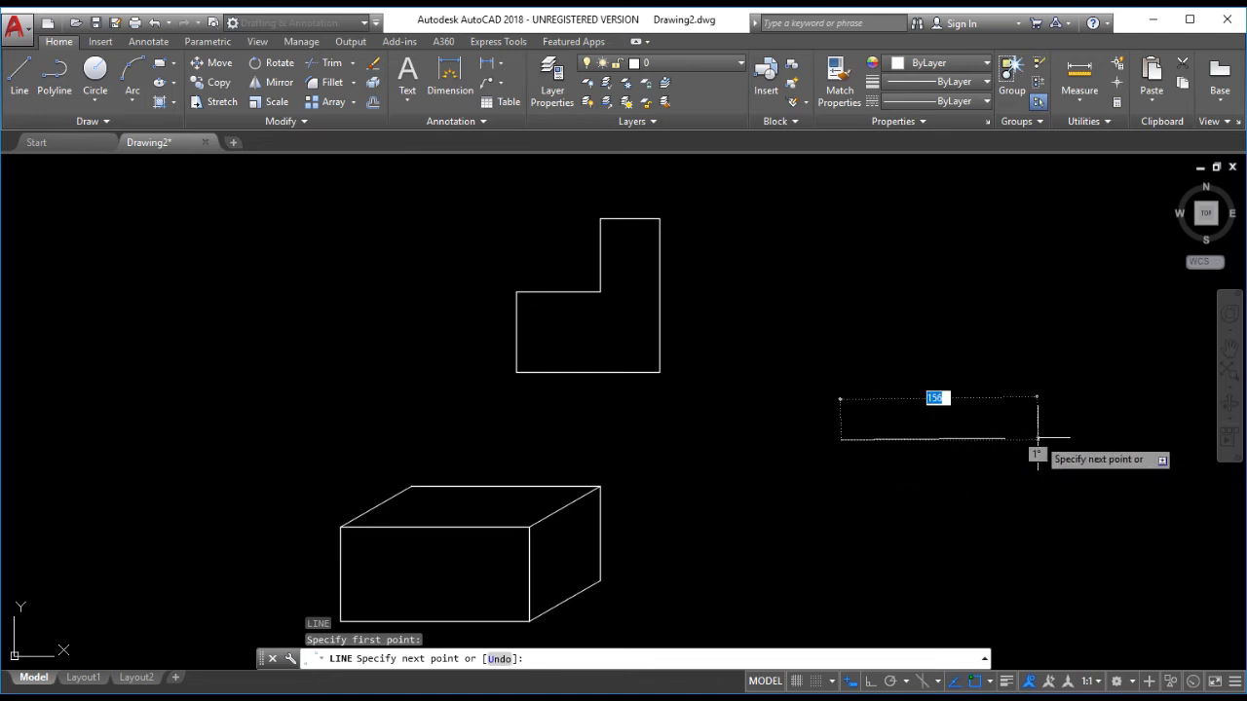
left_click(889, 681)
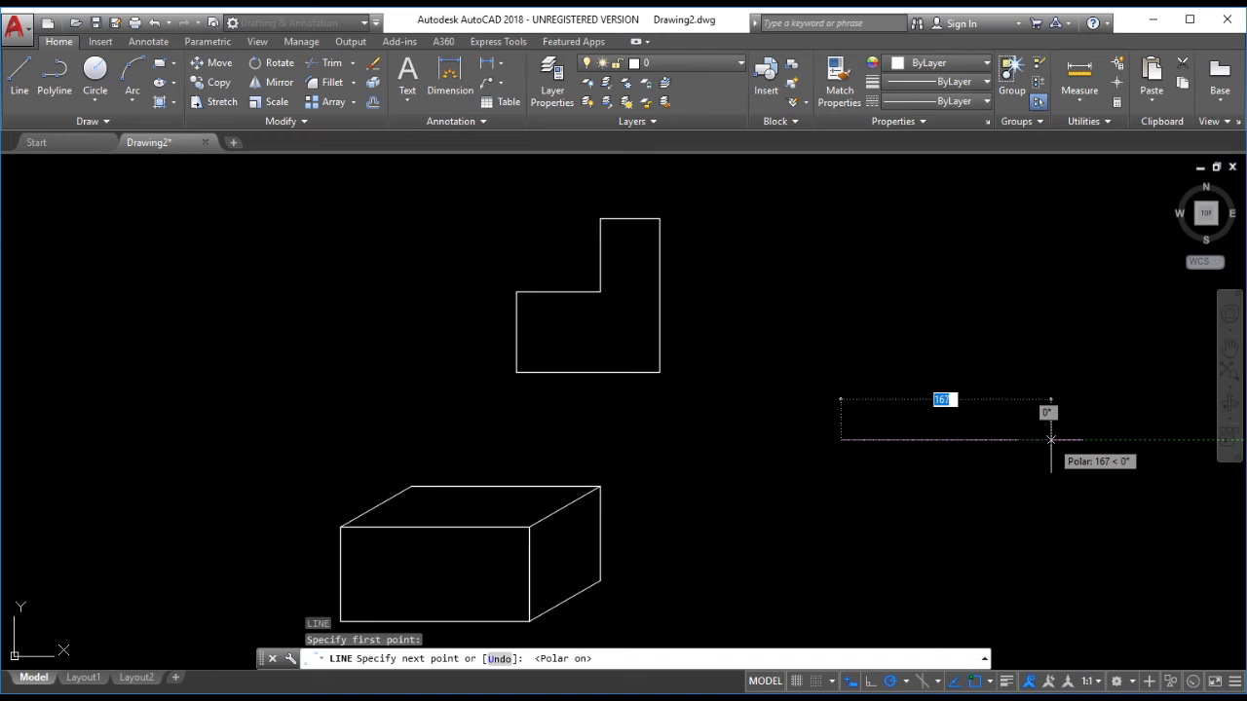
type("200")
key("Return")
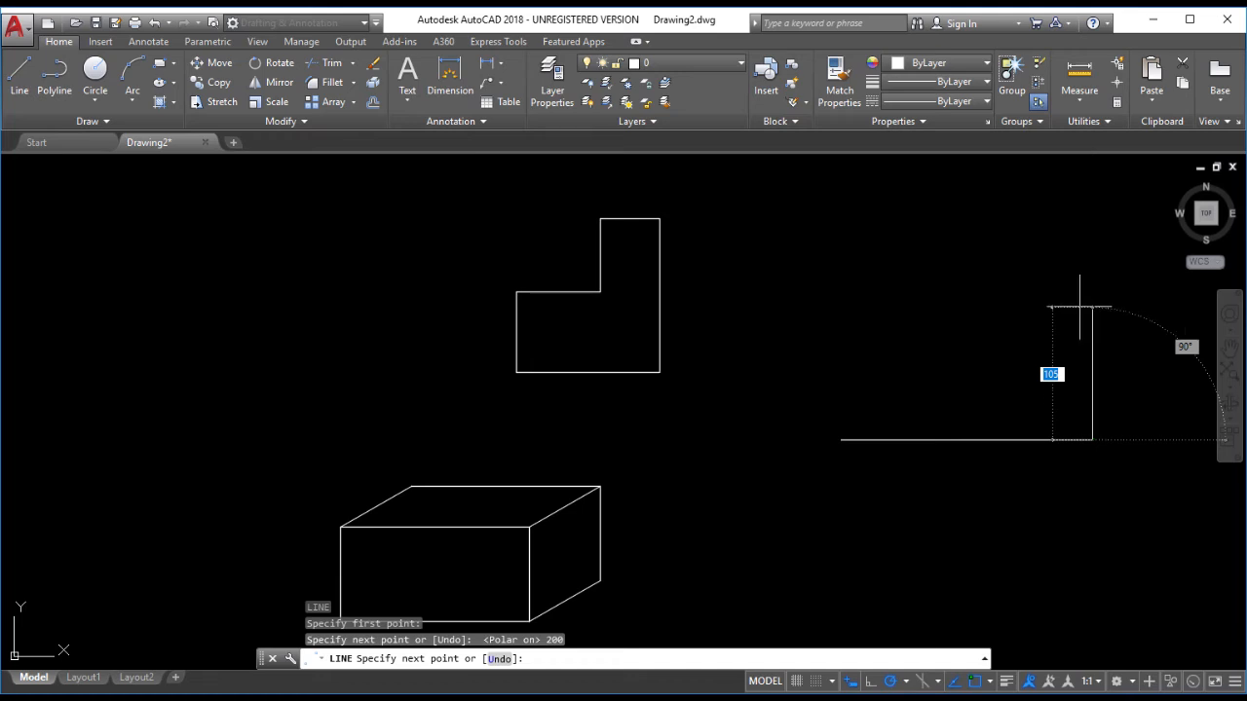
- Complete a stepped outline from the 200 mm line's right end: about 105 mm up, left, up, left and back to its left end
left_click(1094, 307)
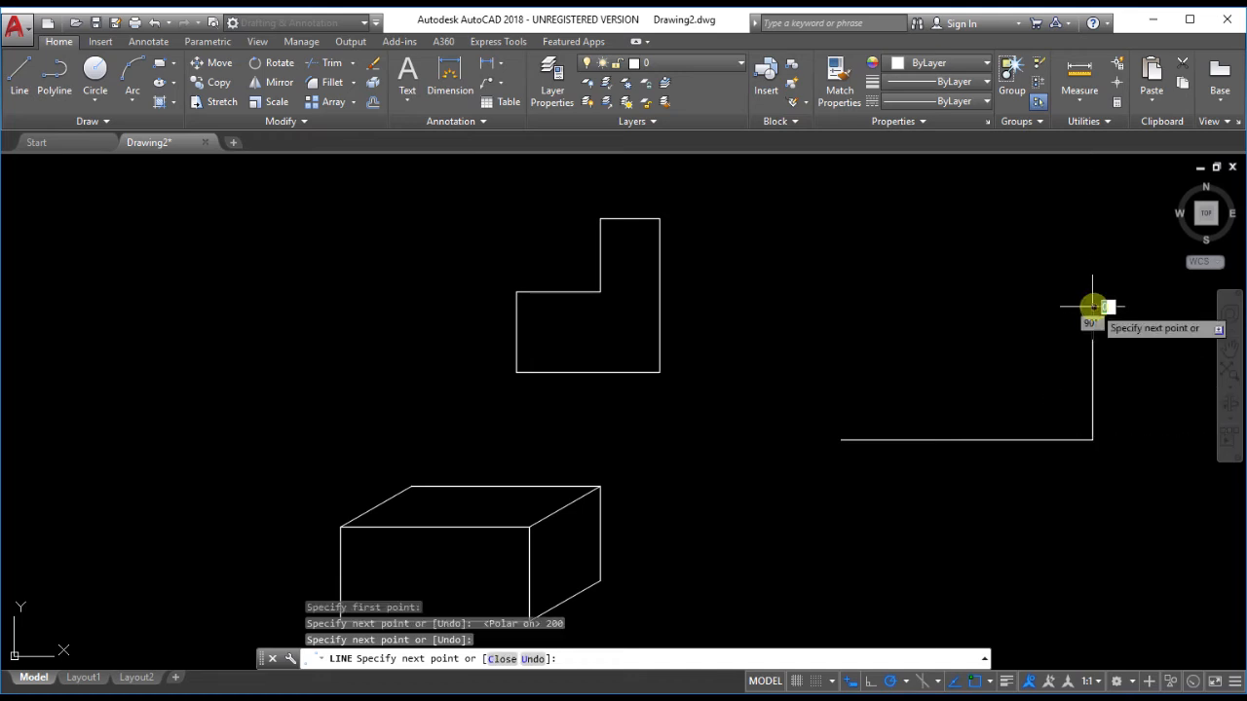
left_click(943, 307)
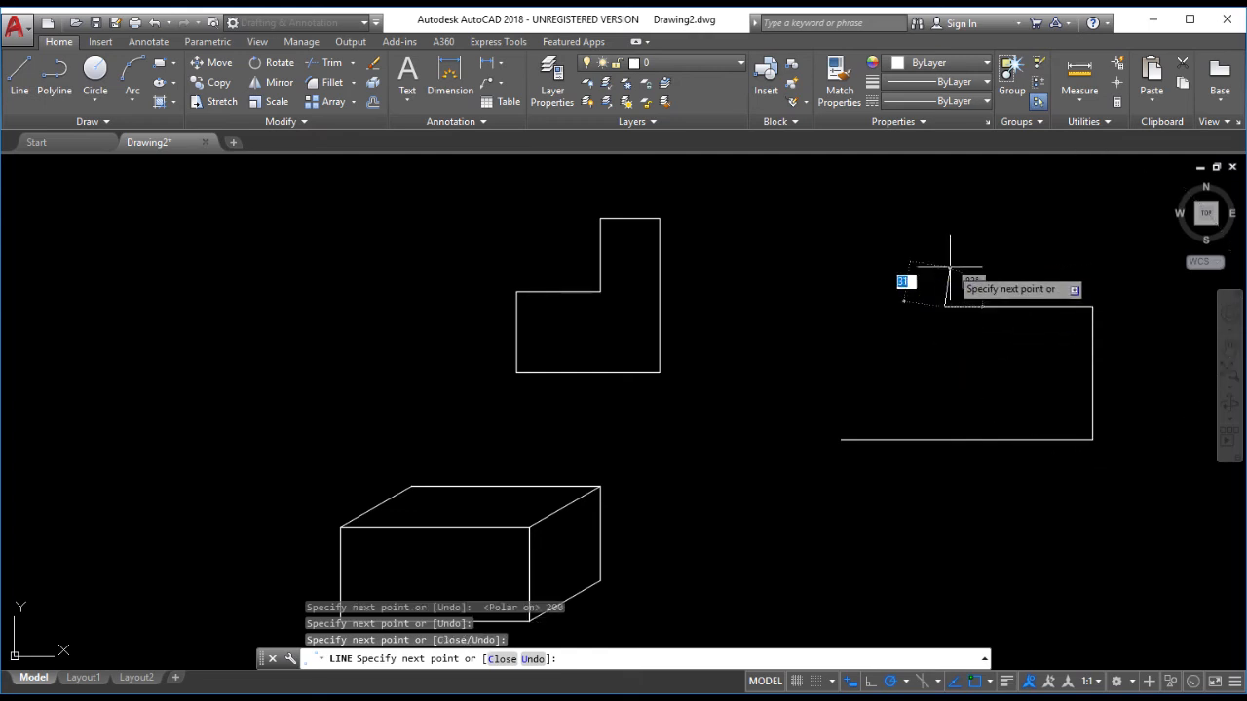
left_click(943, 259)
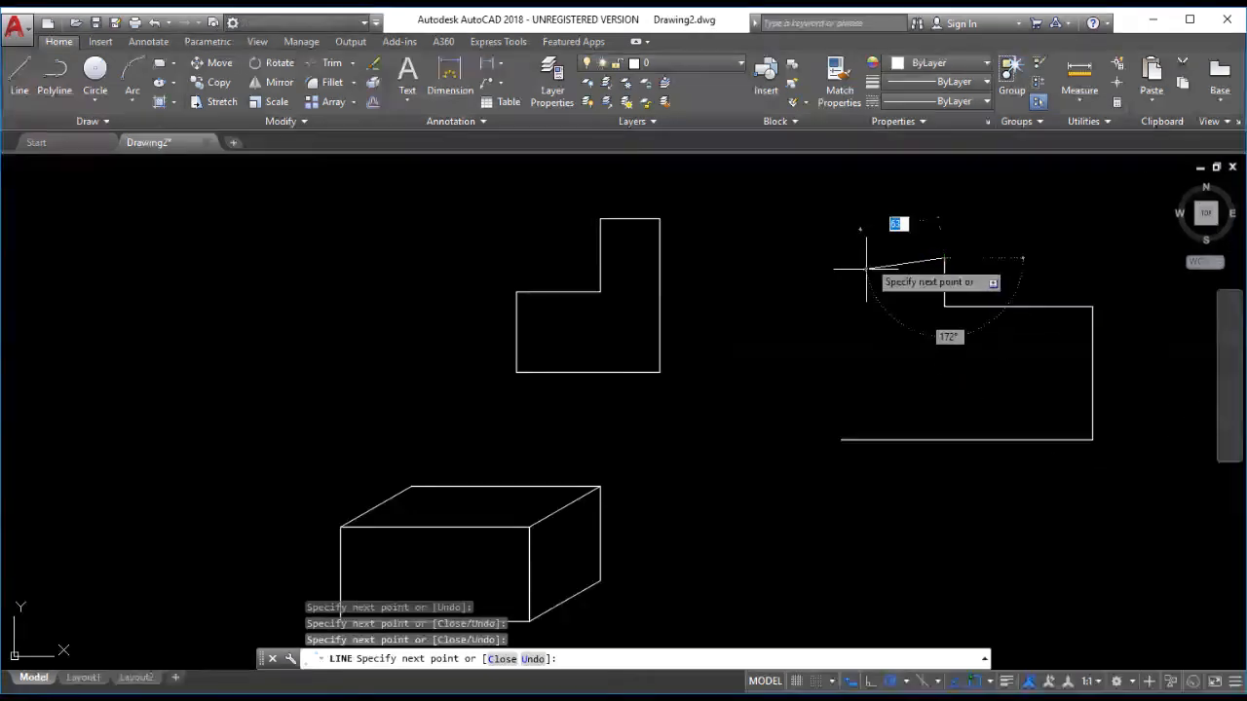
left_click(834, 258)
left_click(841, 440)
key("Escape")
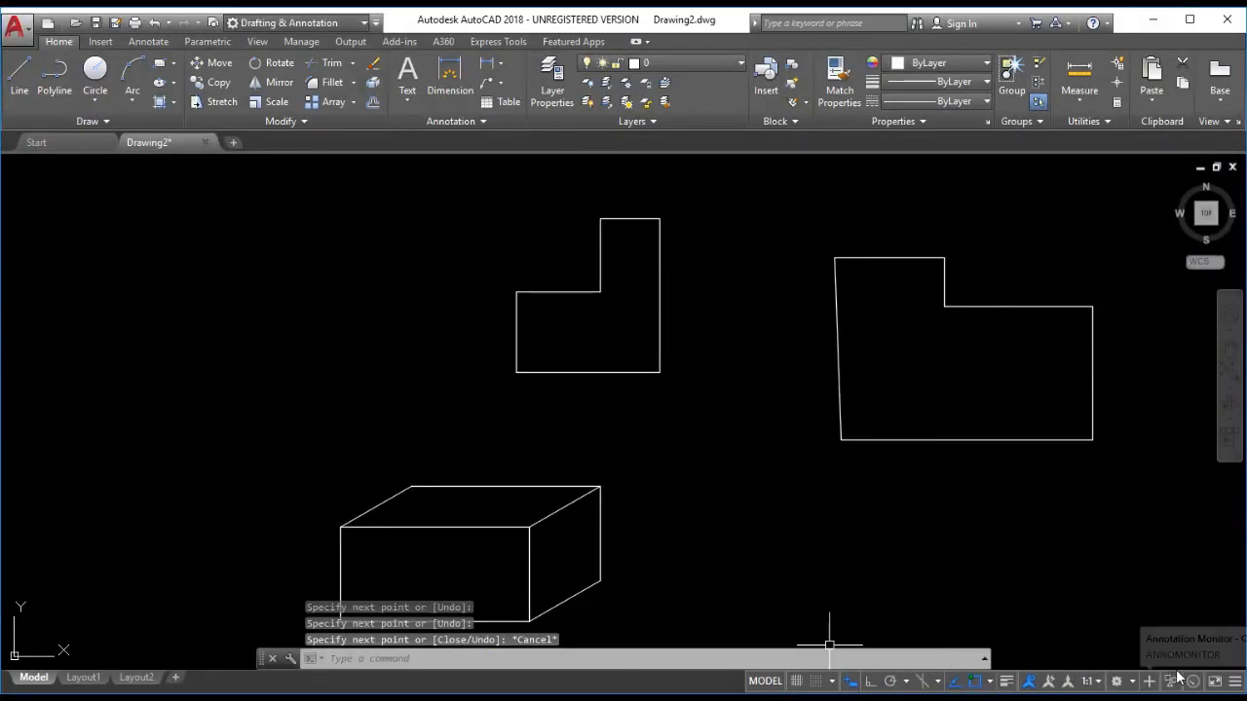
left_click(1236, 683)
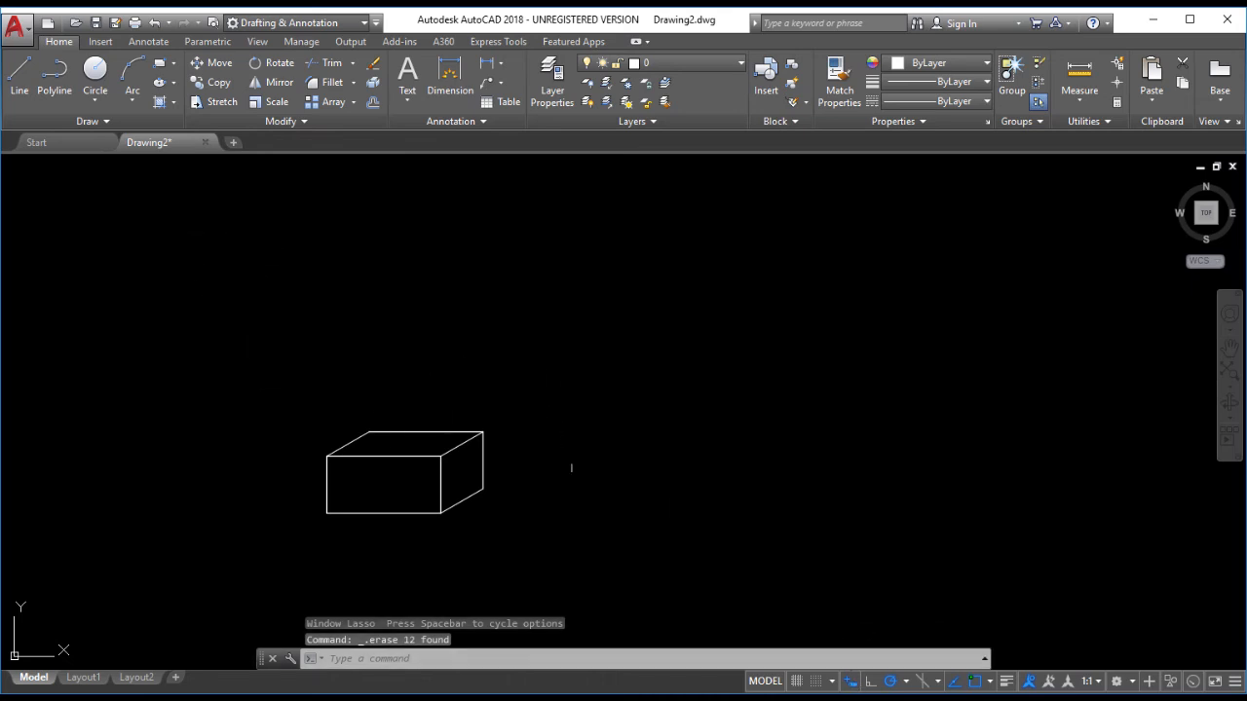
- Draw a single 250 mm line at 70° in the empty area to the right of the box, using dynamic input
left_click(18, 76)
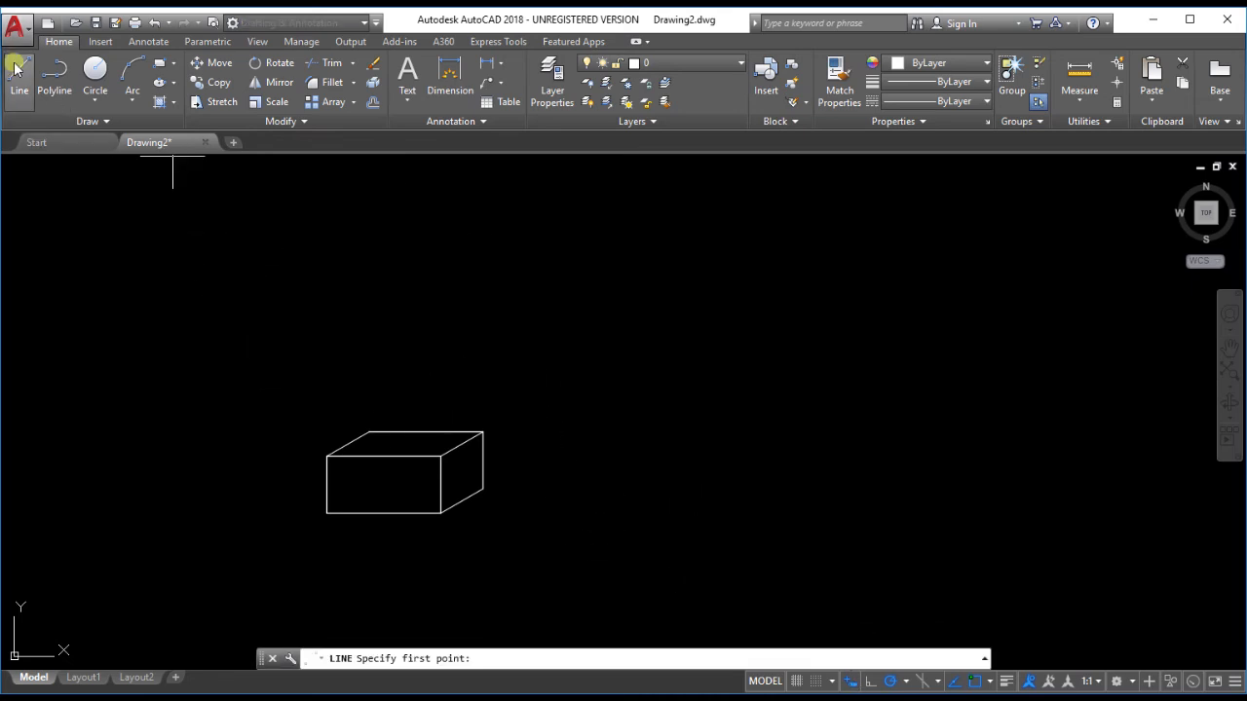
left_click(672, 469)
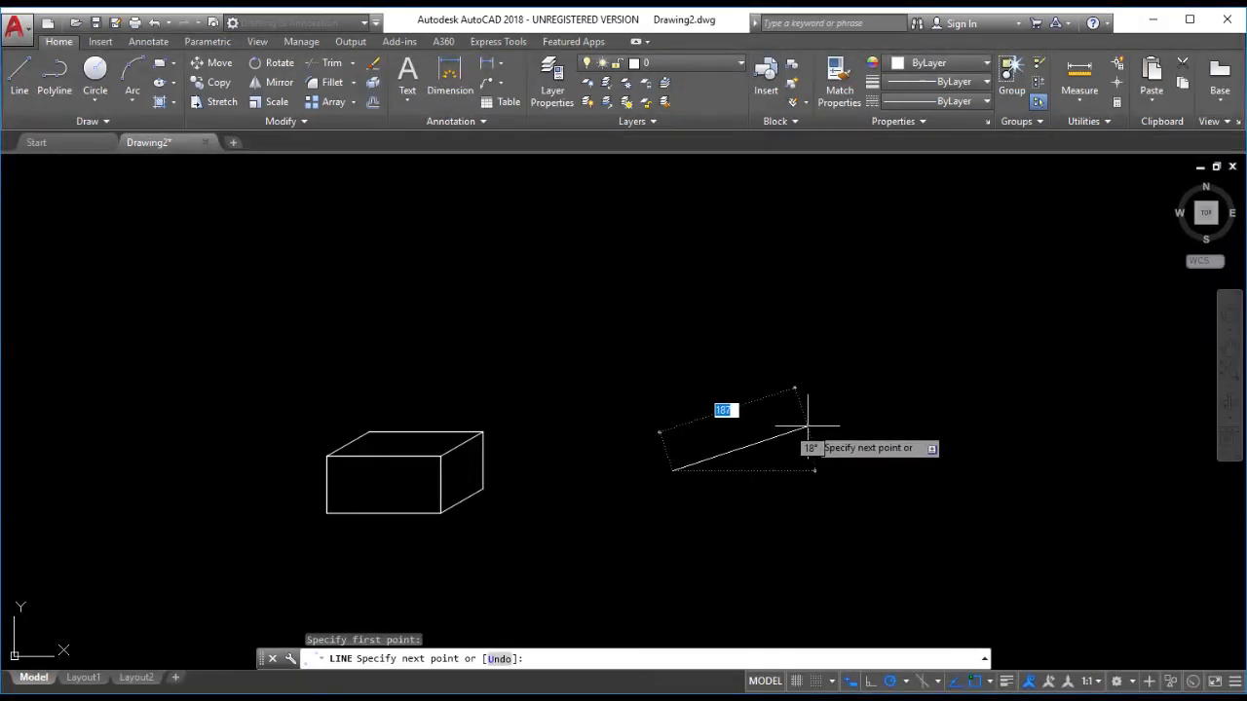
type("2")
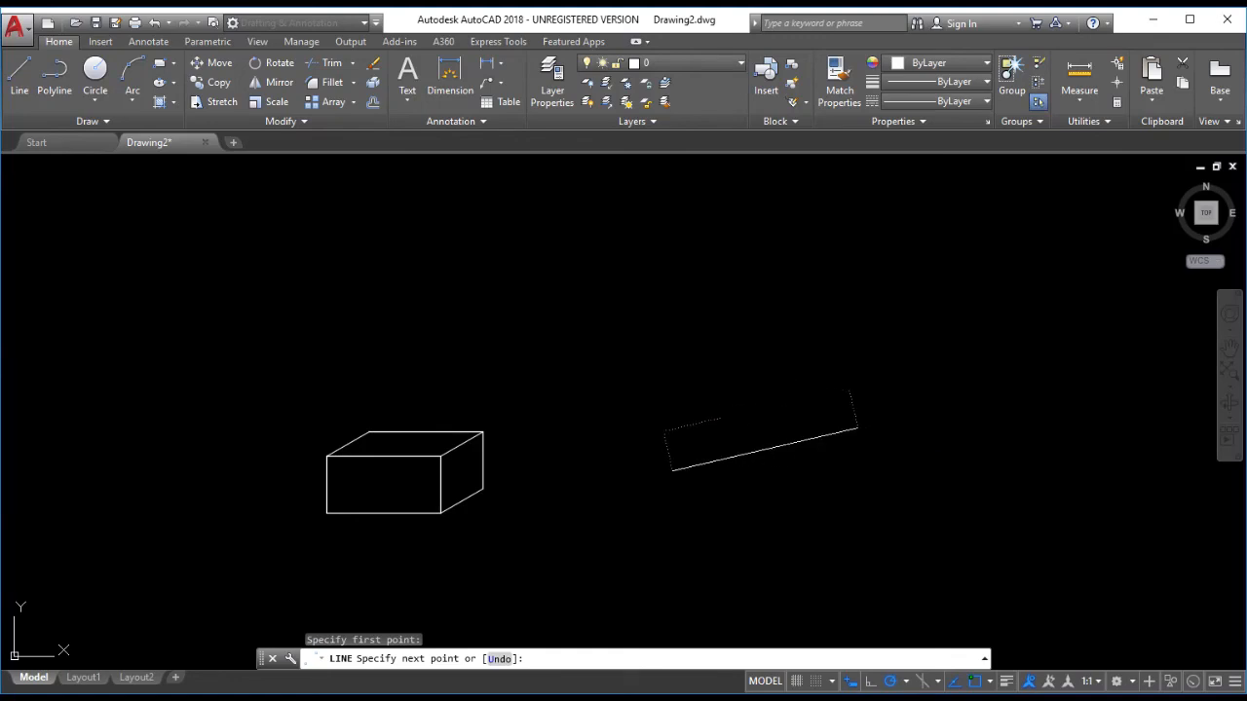
key("Tab")
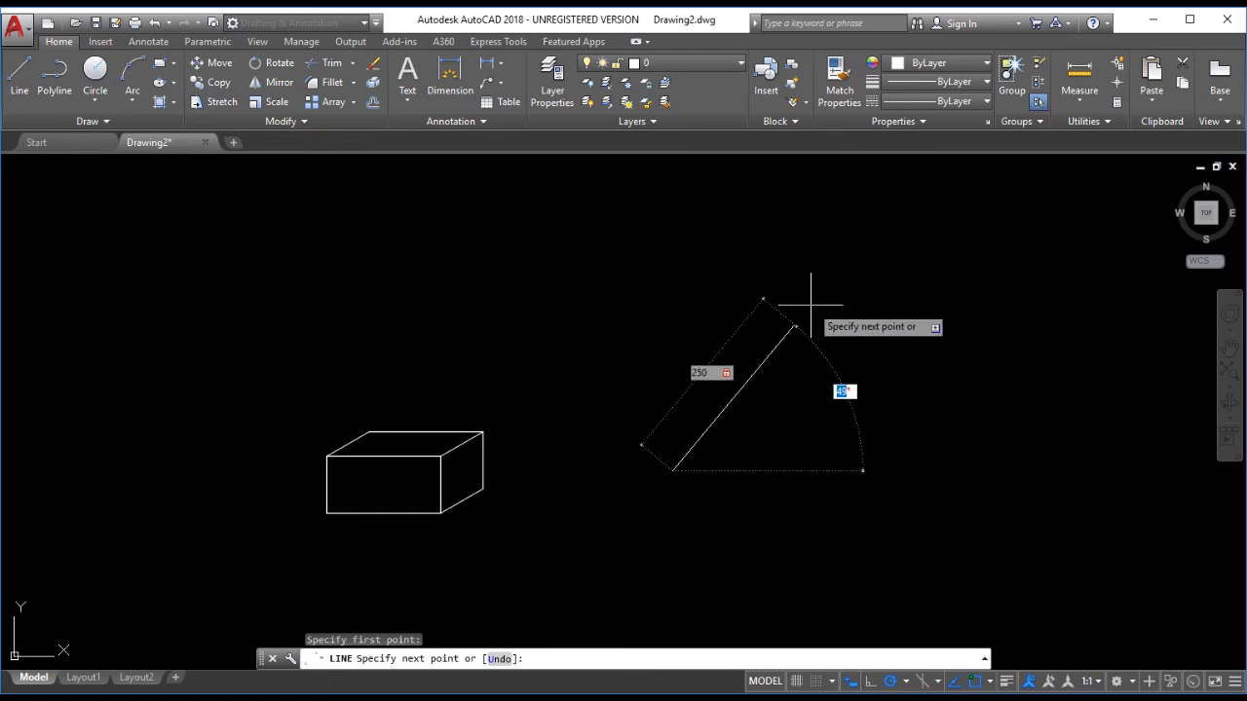
type("7")
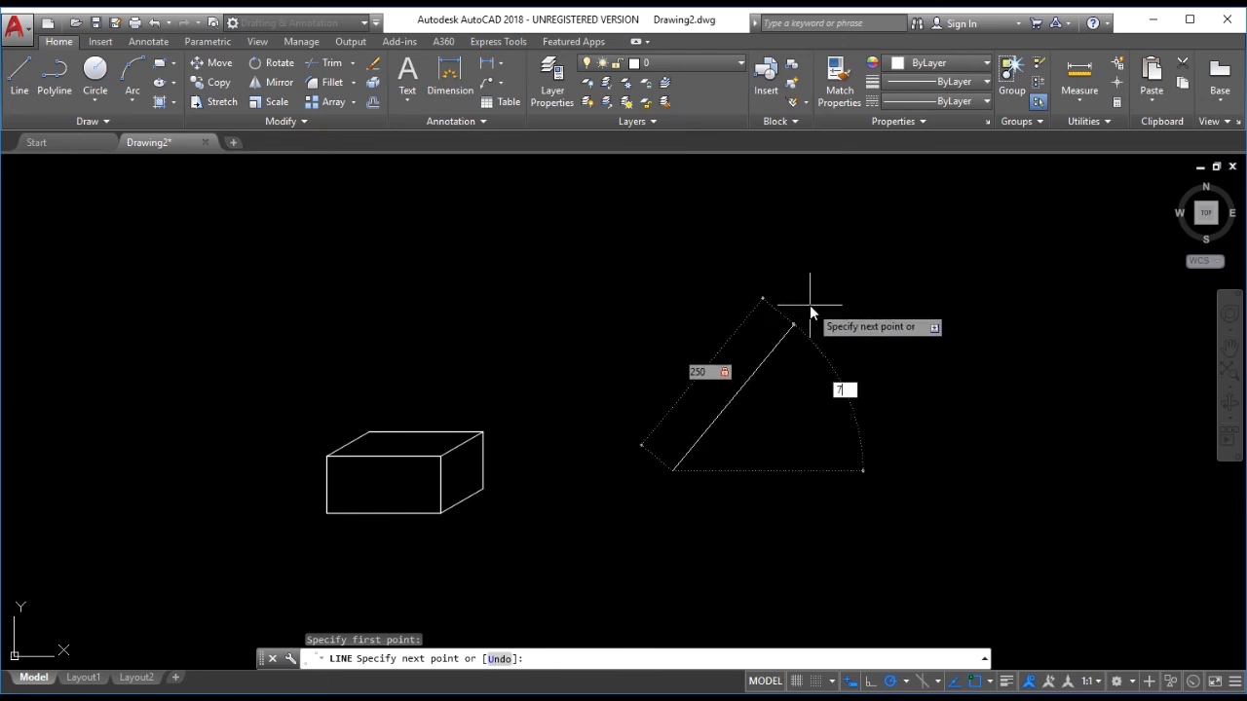
type("0")
key("Tab")
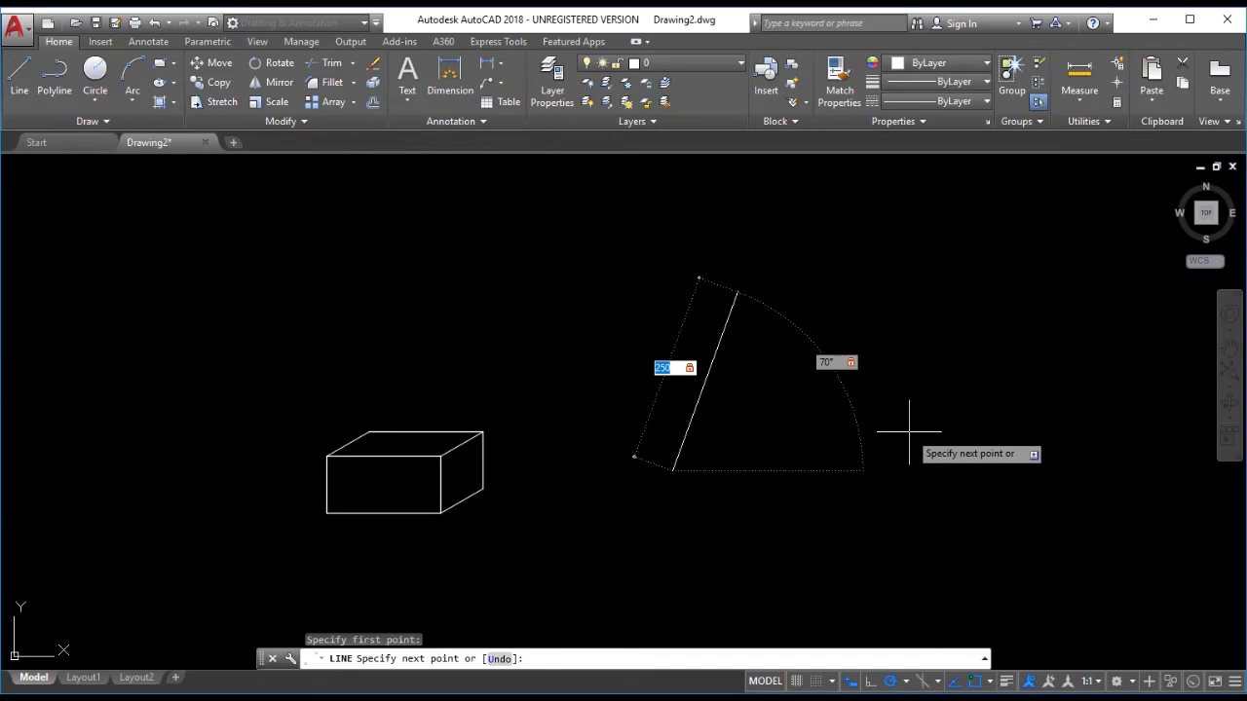
left_click(826, 482)
key("Escape")
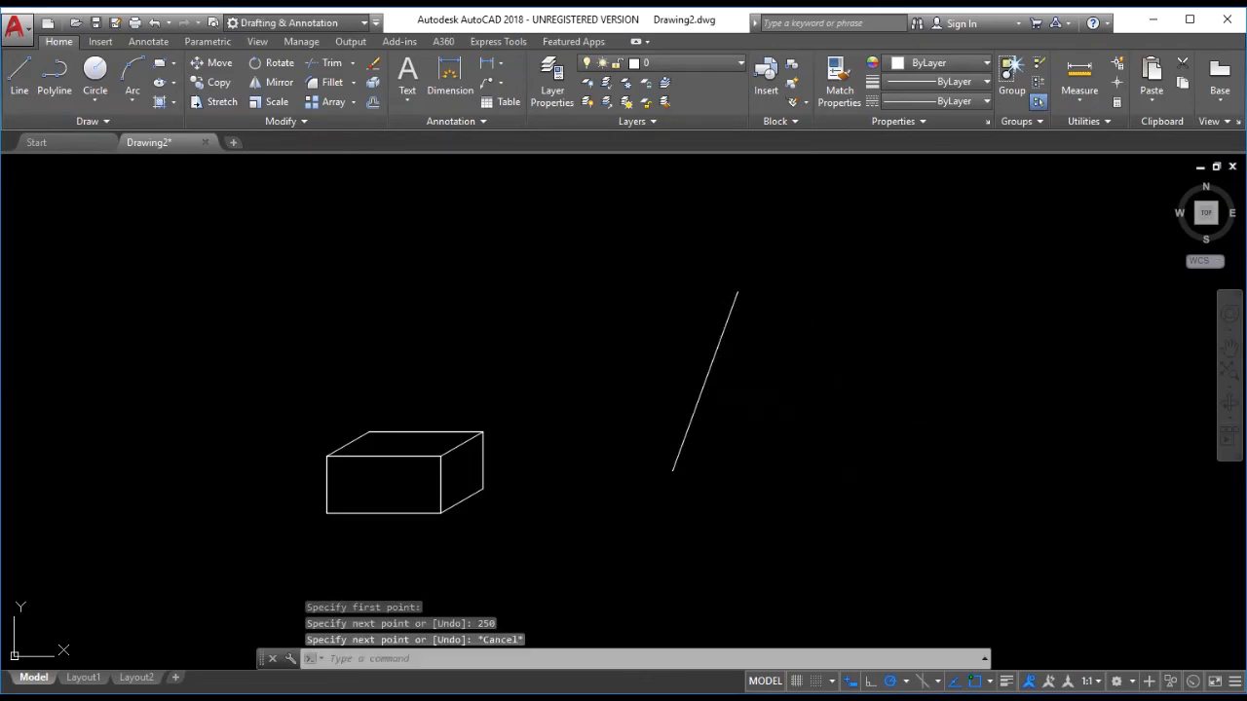
- Check the length and angle of the steep slanted line at its lower endpoint, then clear the selection
left_click(708, 379)
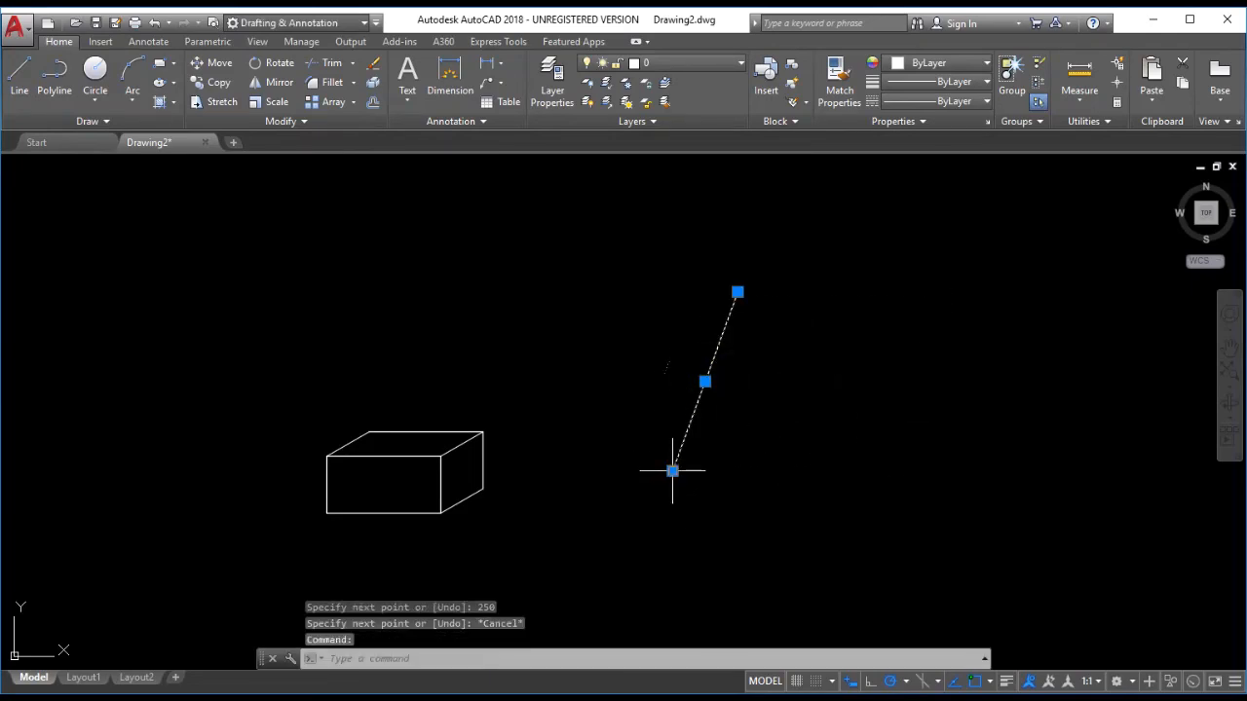
mouse_move(672, 471)
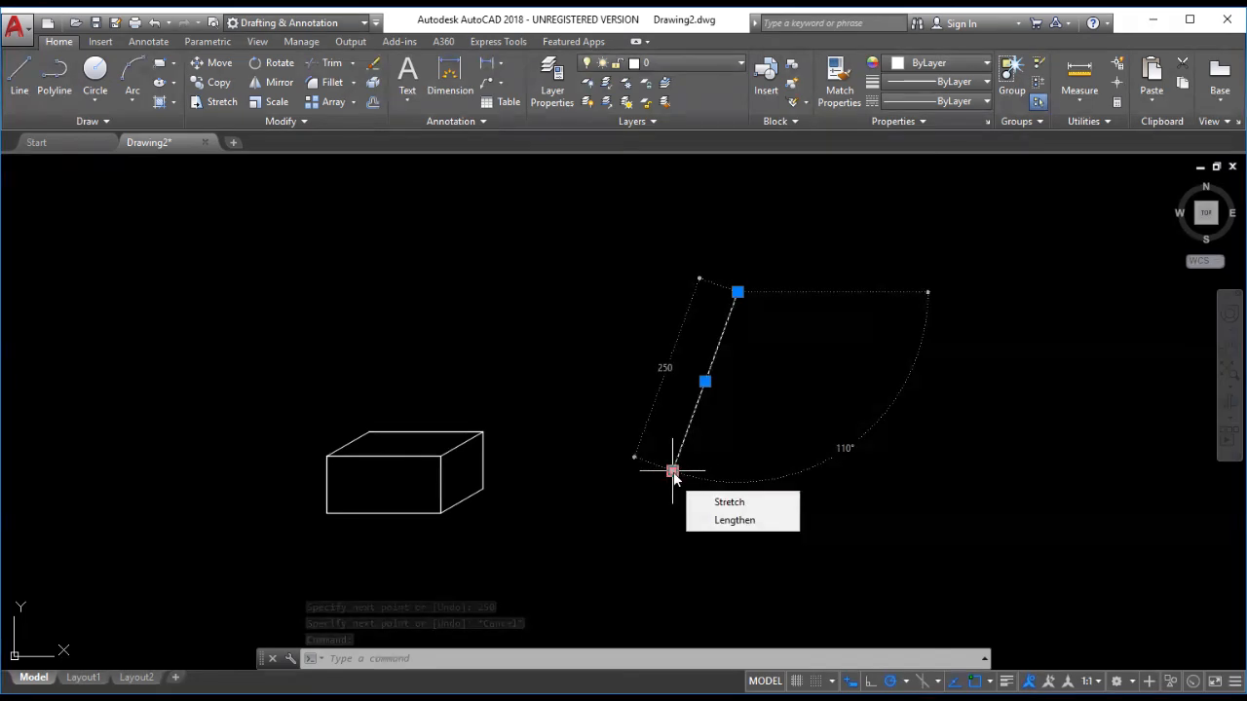
key("Escape")
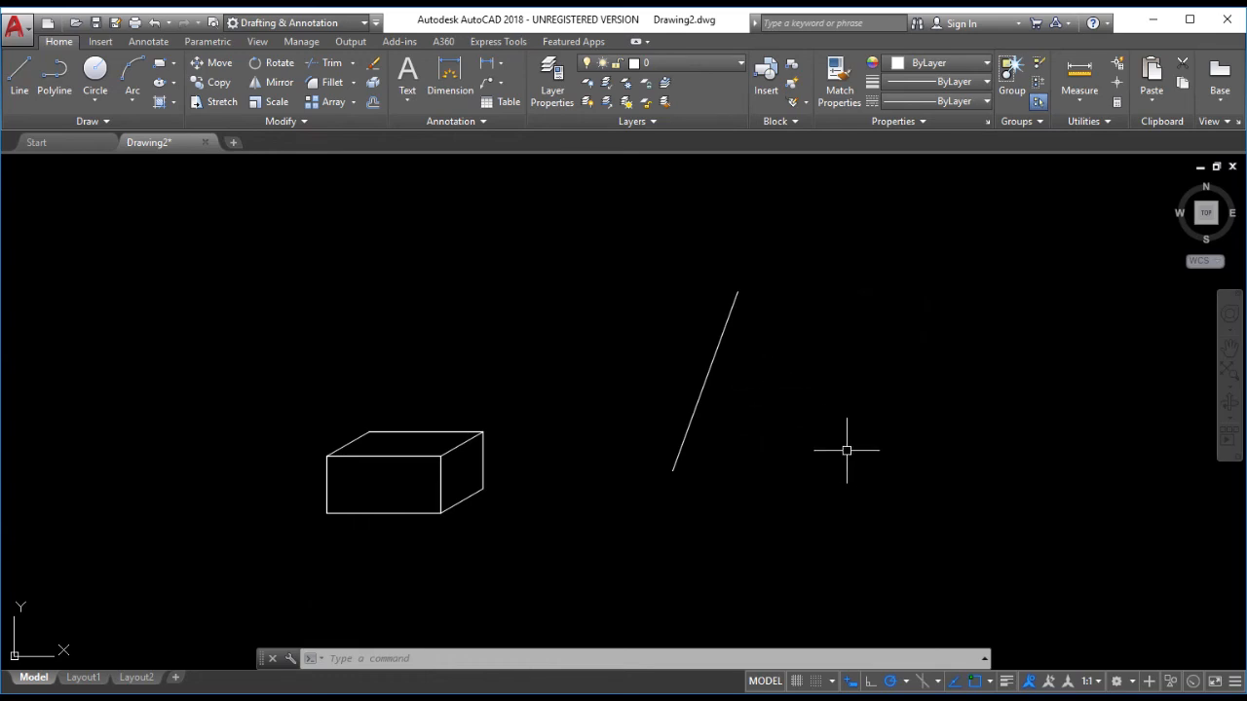
- Draw a single 25 mm line at 35° in the empty area to the right of the slanted line, using dynamic input
type("line")
key("Return")
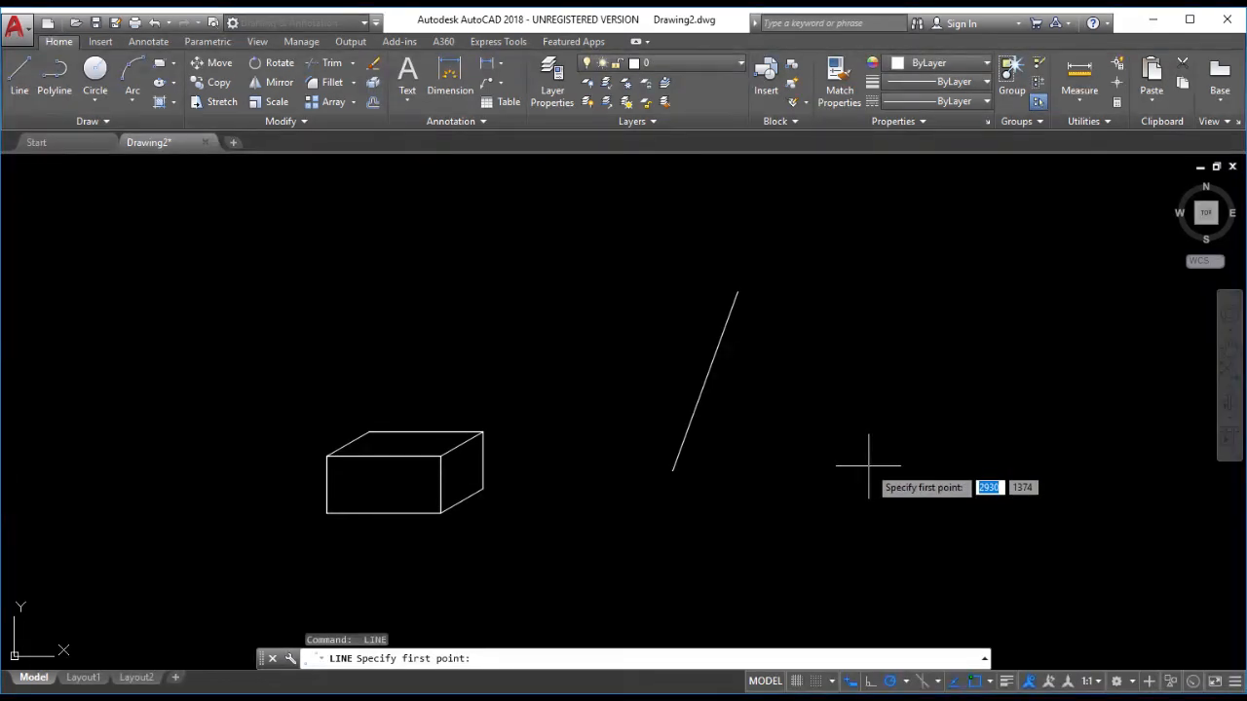
left_click(869, 466)
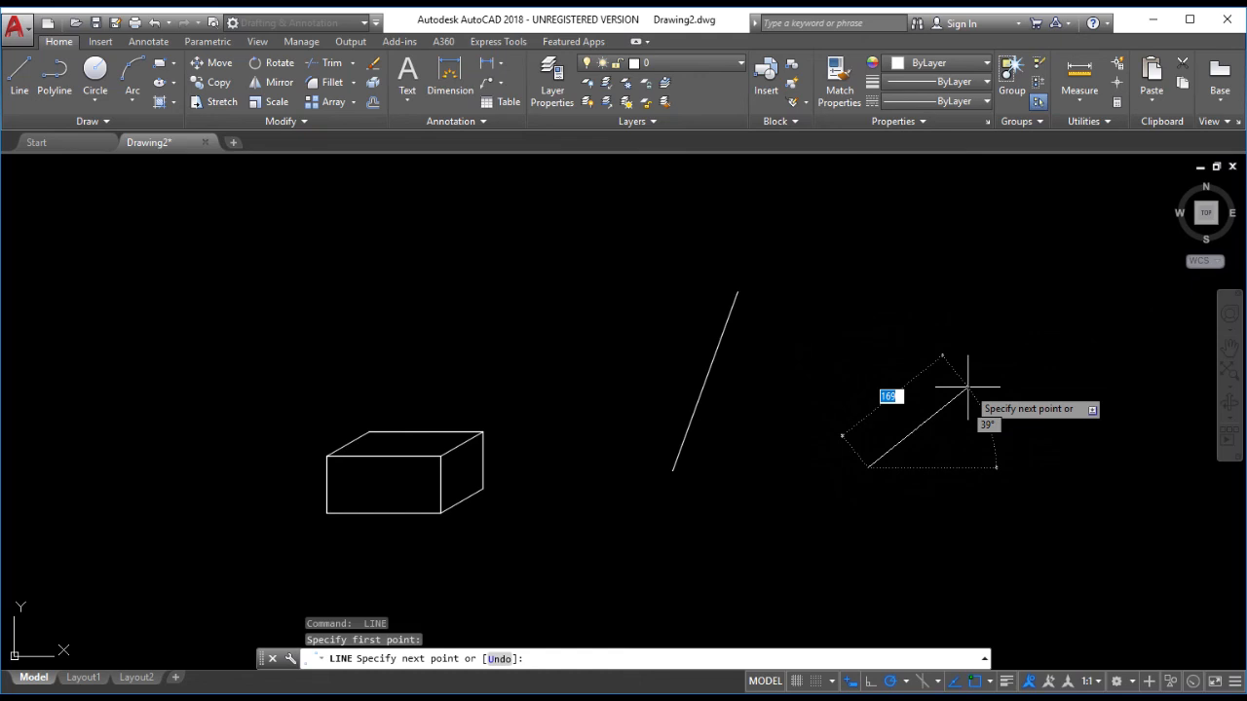
key("Tab")
type("3")
key("Tab")
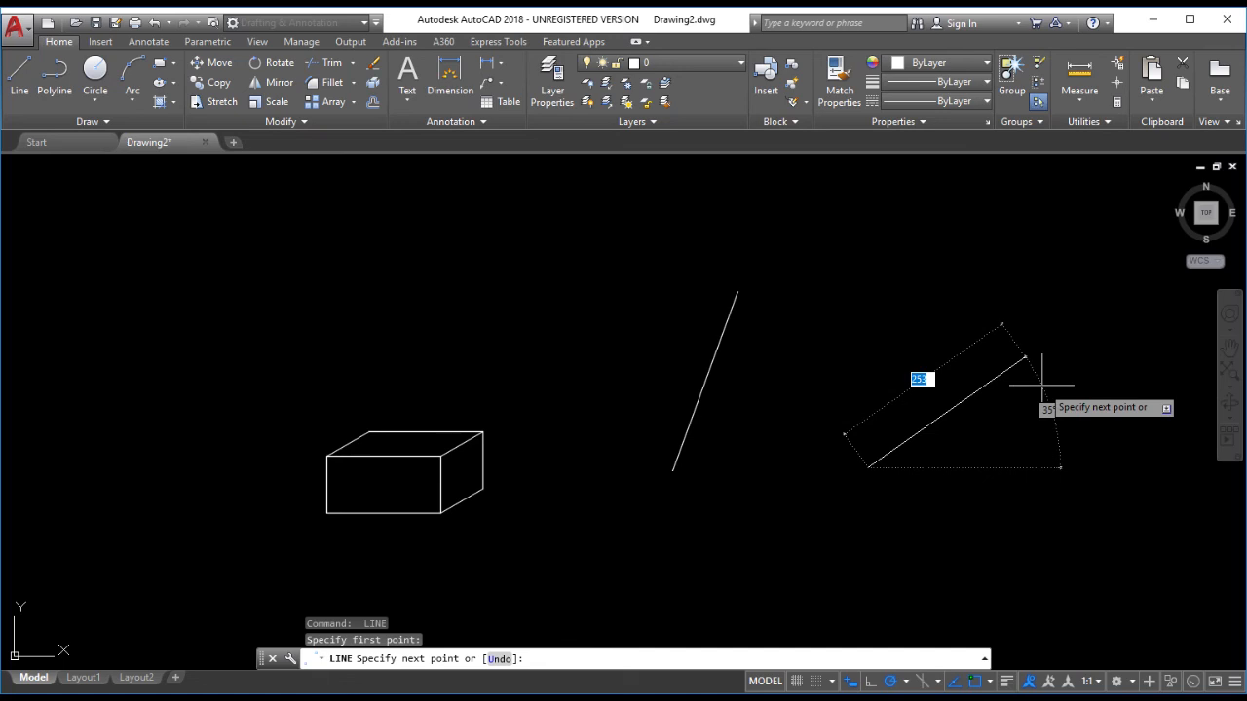
type("25")
key("Return")
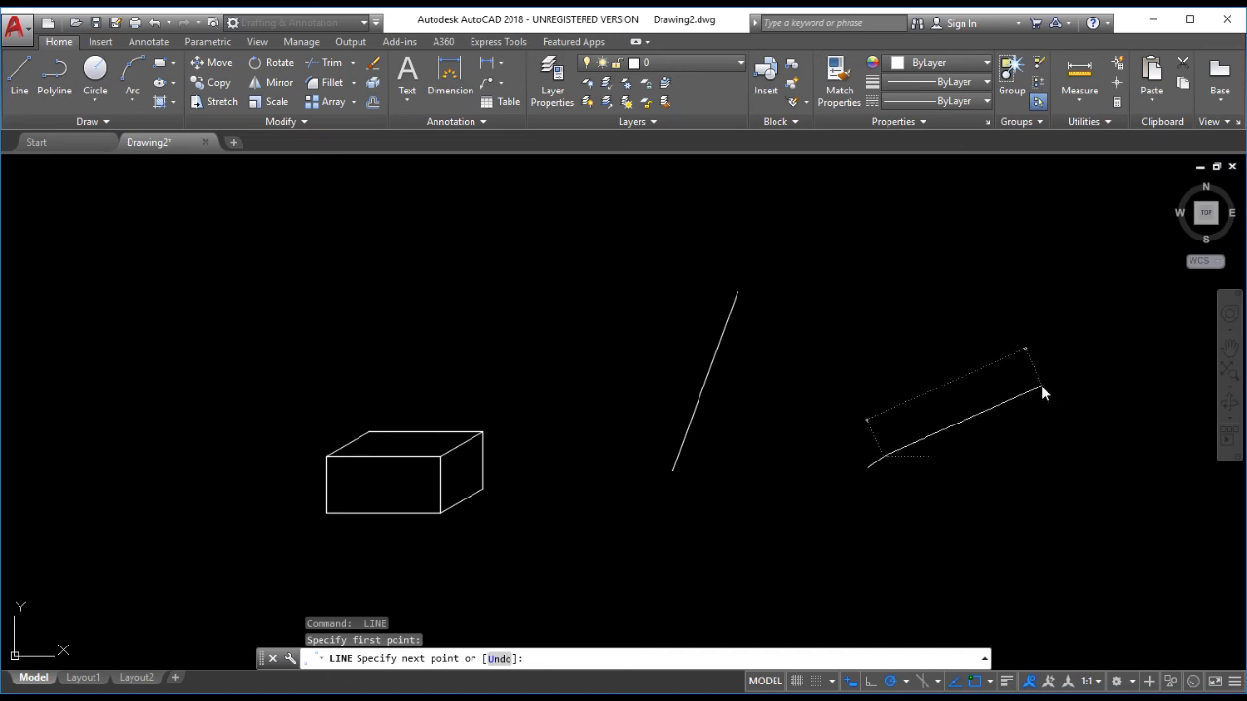
key("Escape")
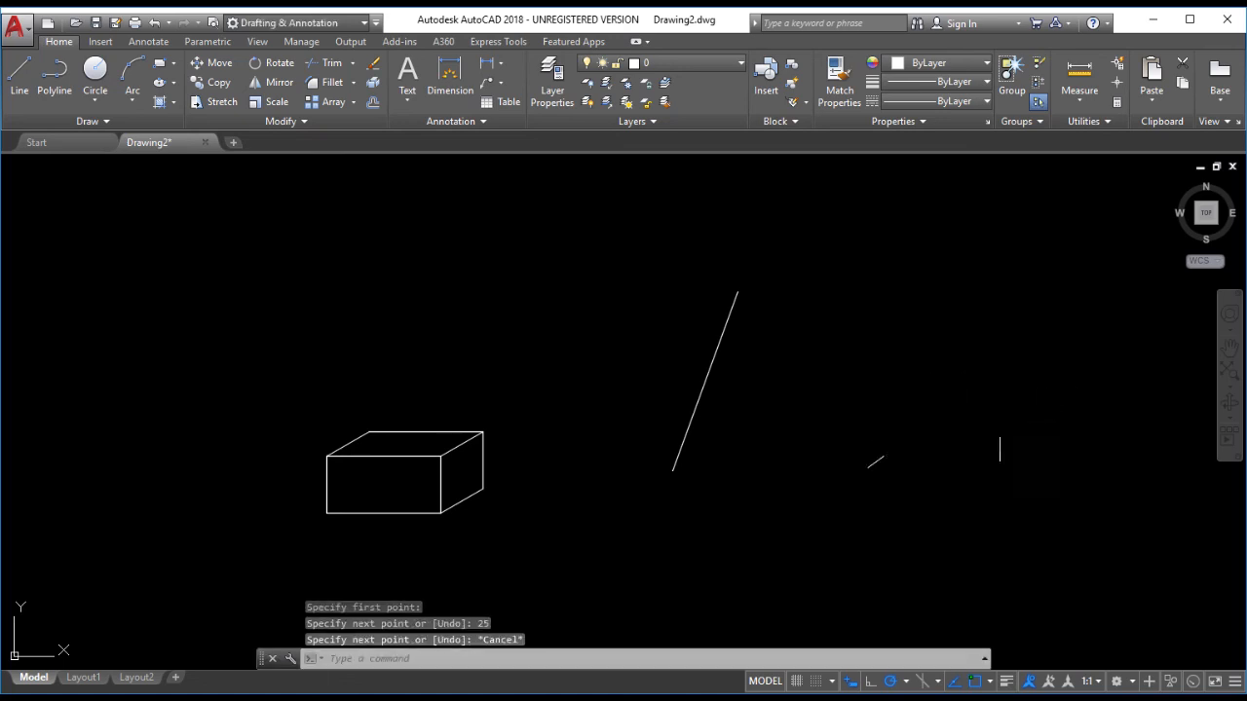
- Check the length and angle of the short line at its upper endpoint
scroll(880, 462, "up", 5)
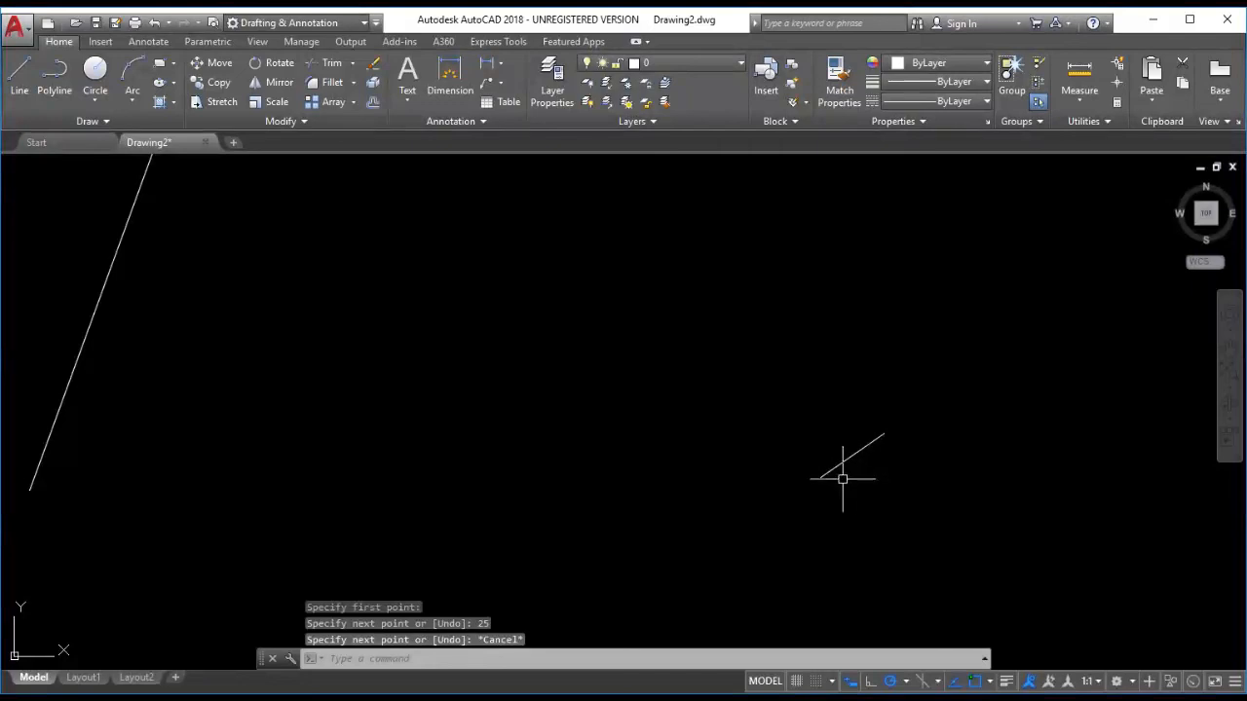
left_click(850, 456)
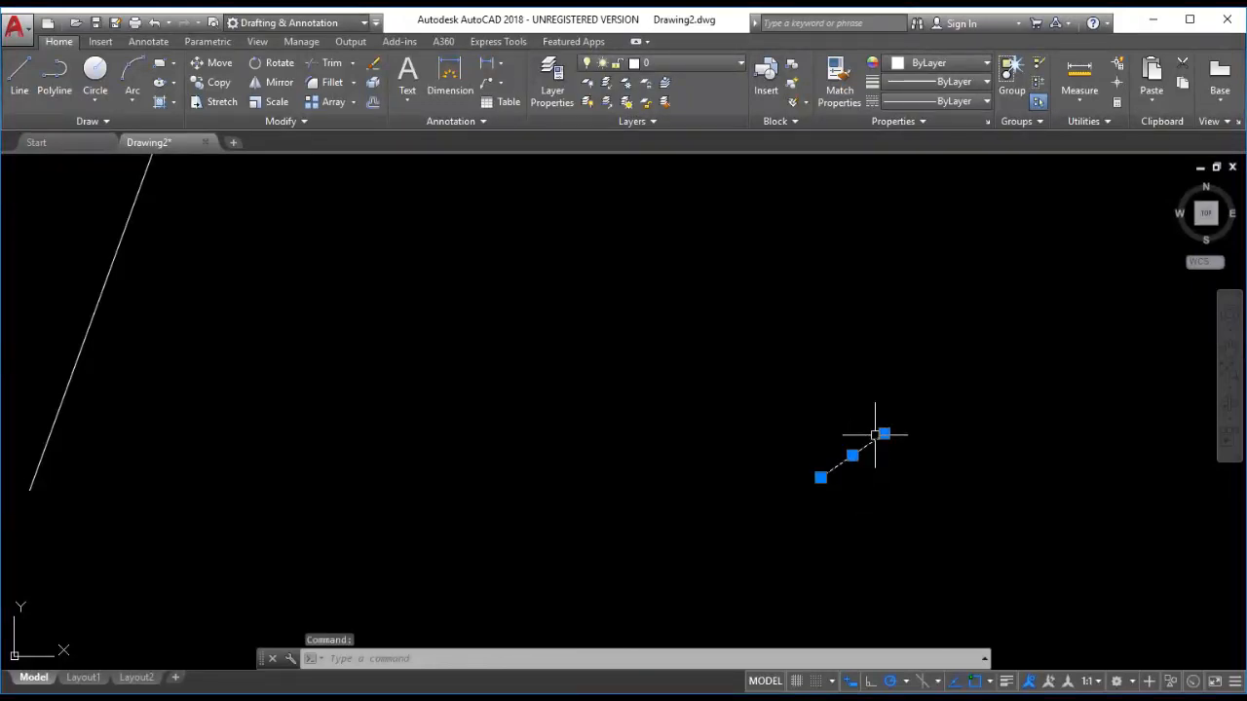
mouse_move(883, 435)
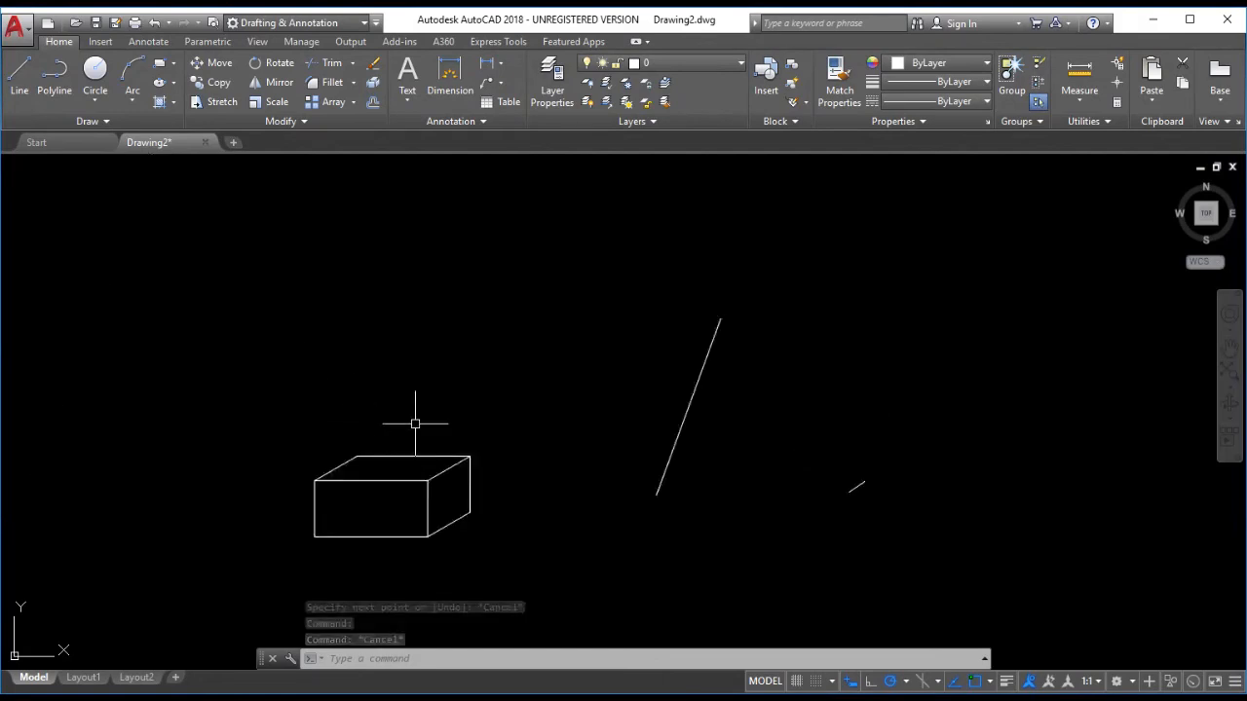
- Draw a single 185 mm line sloping down to the right at 35° below horizontal, above the short line, using dynamic input
key("Return")
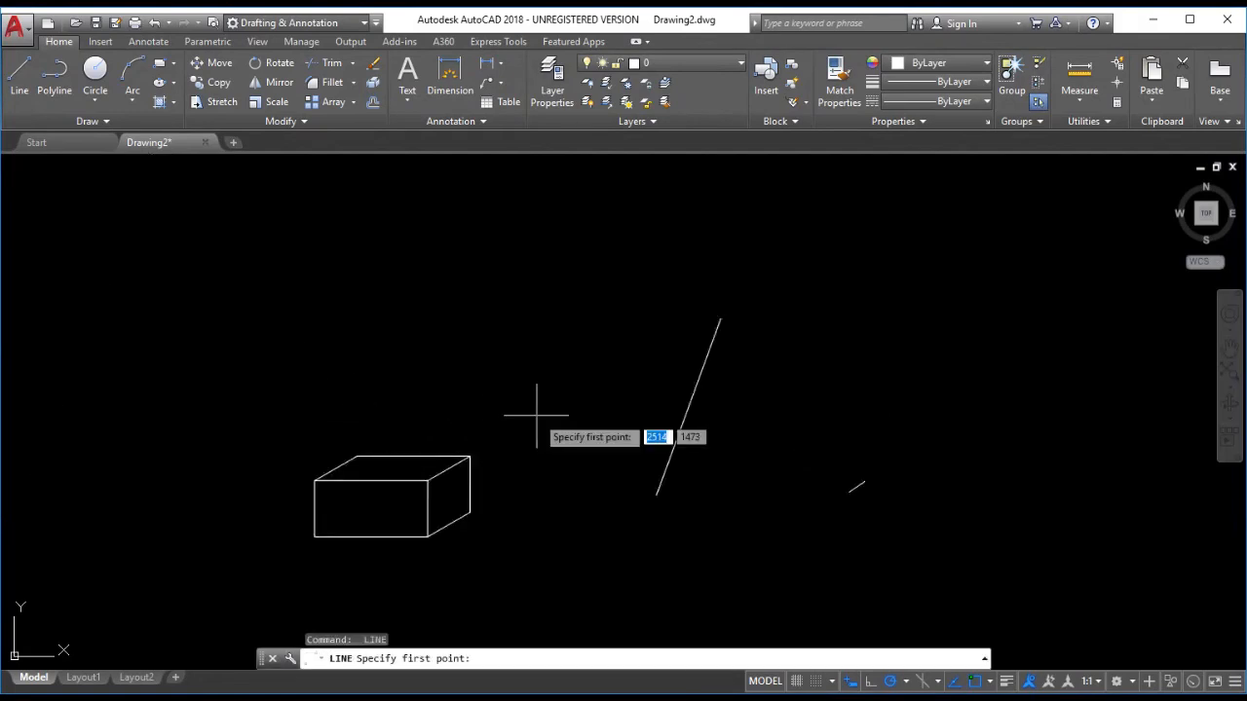
left_click(852, 366)
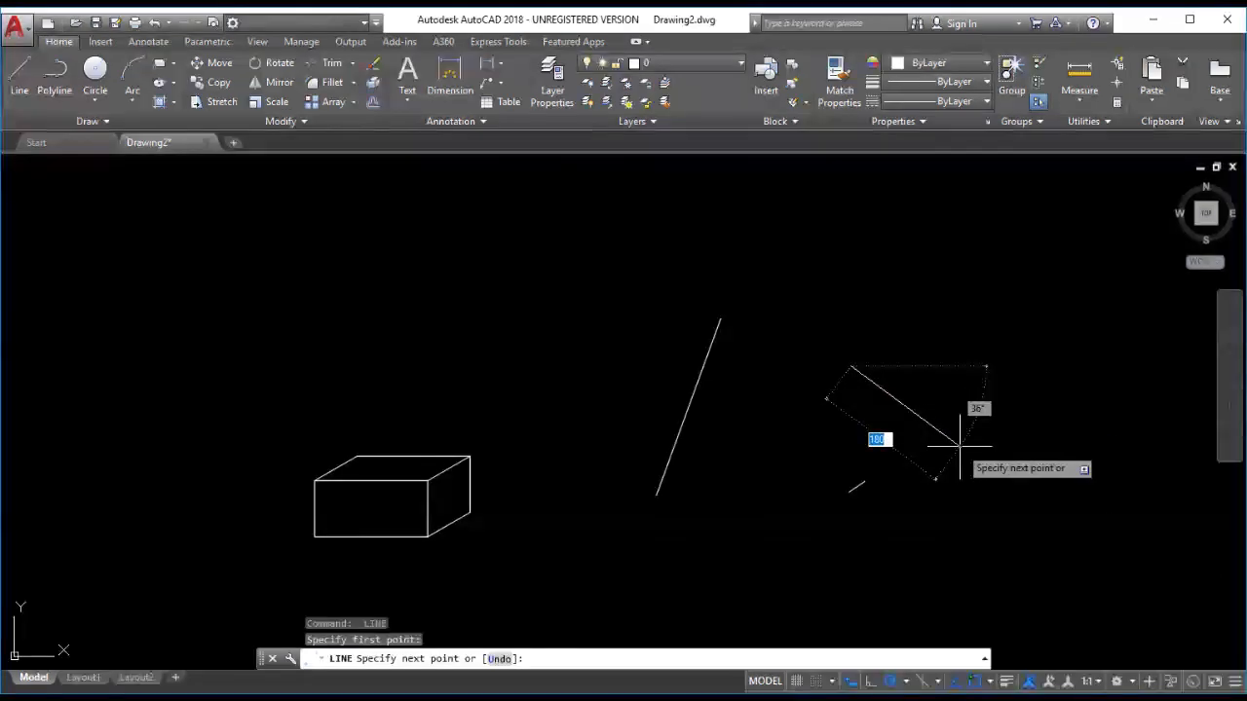
scroll(974, 444, "up", 2)
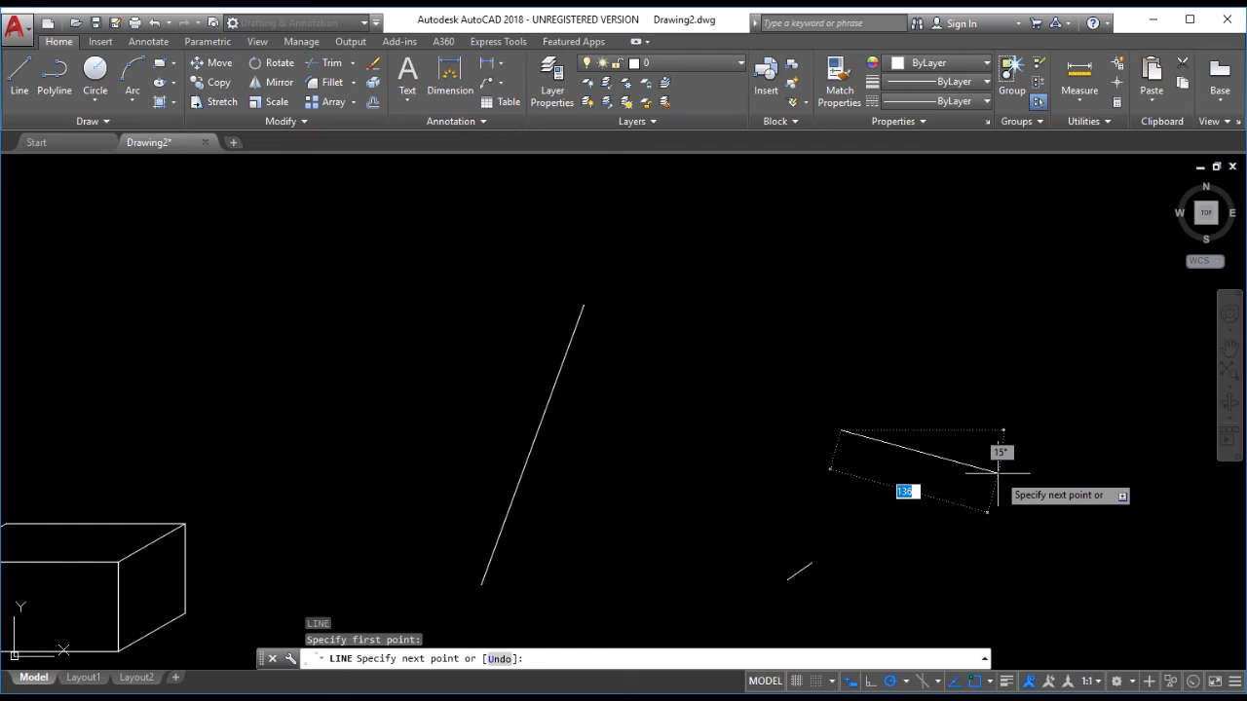
type("185")
key("Tab")
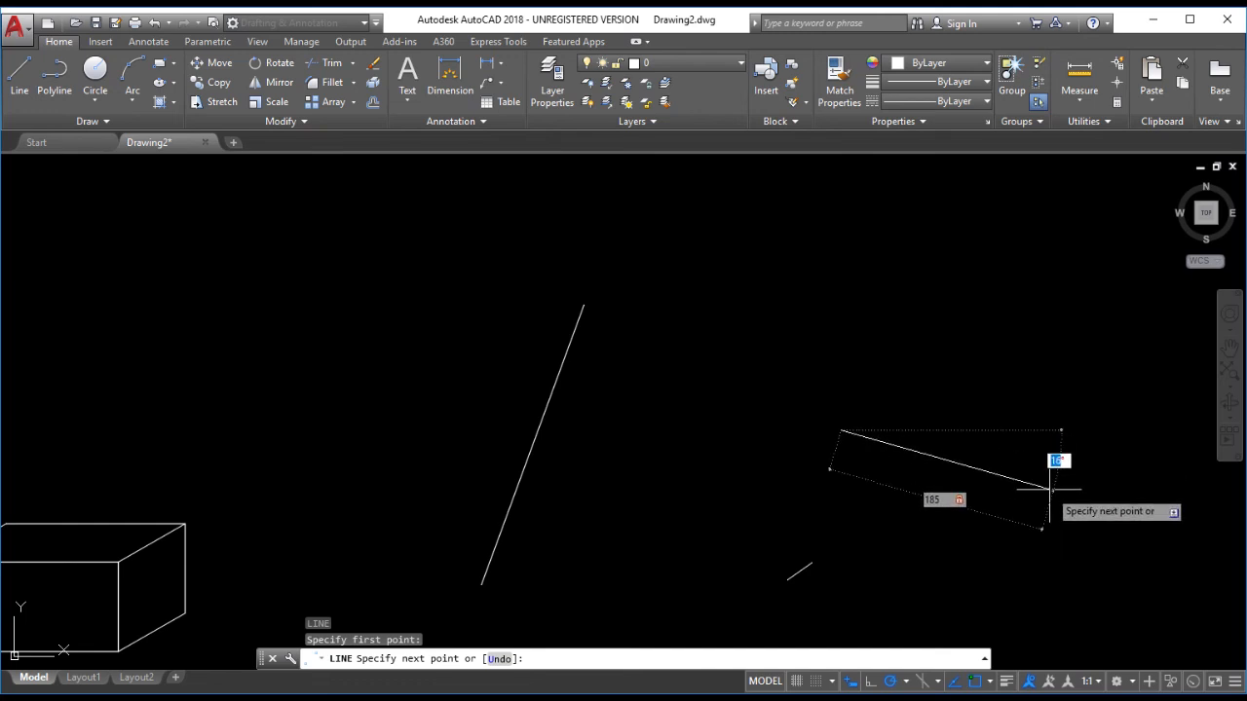
type("3")
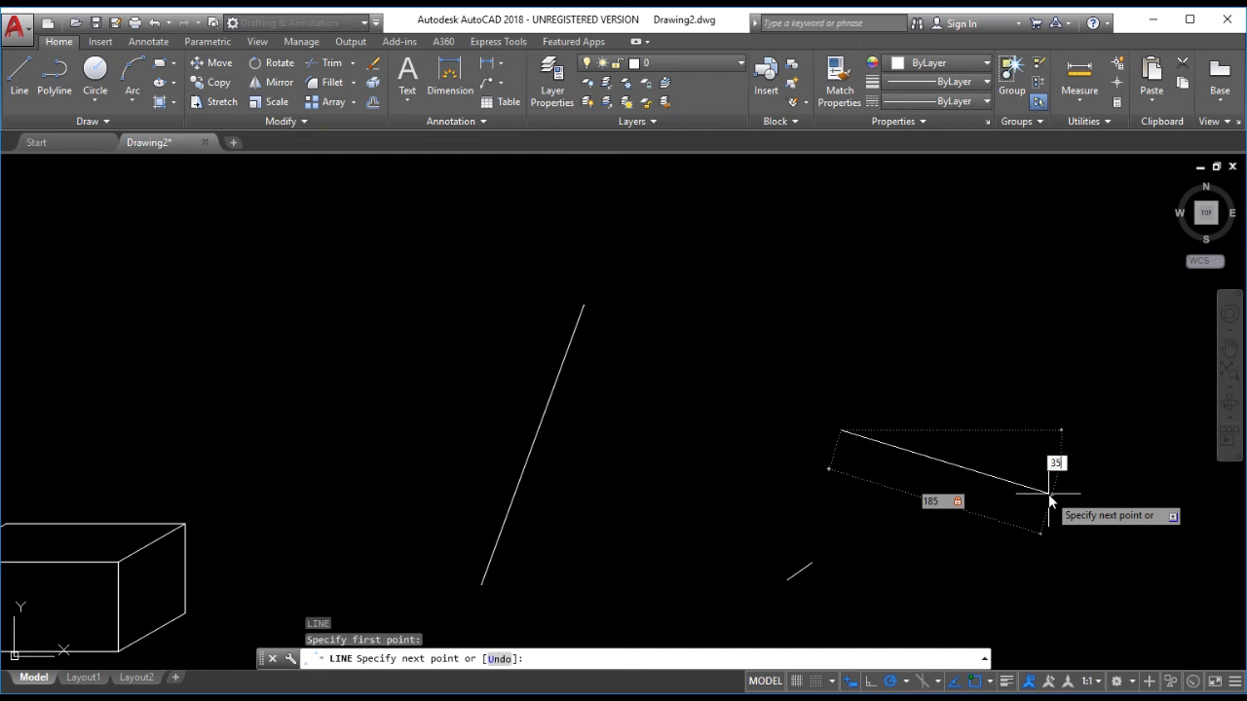
type("5")
key("Return")
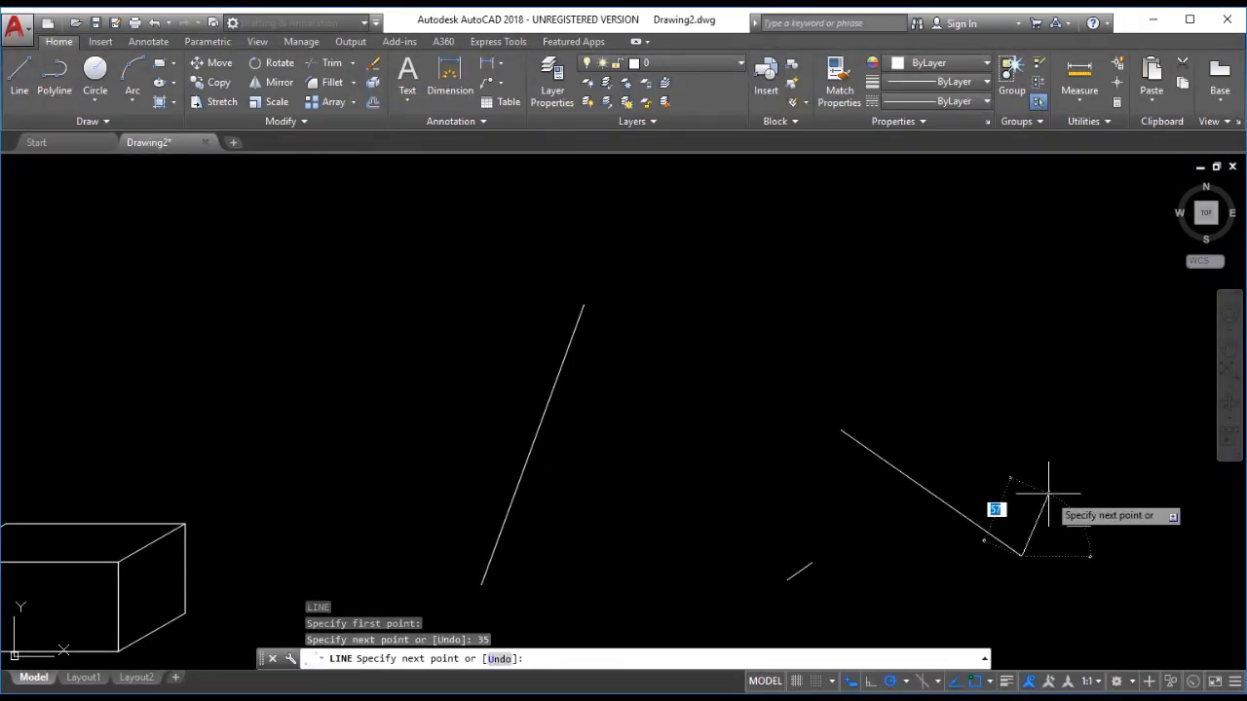
key("Escape")
- Check the length and angle of the downward-sloping line at both endpoints, then clear the selection
left_click(1019, 554)
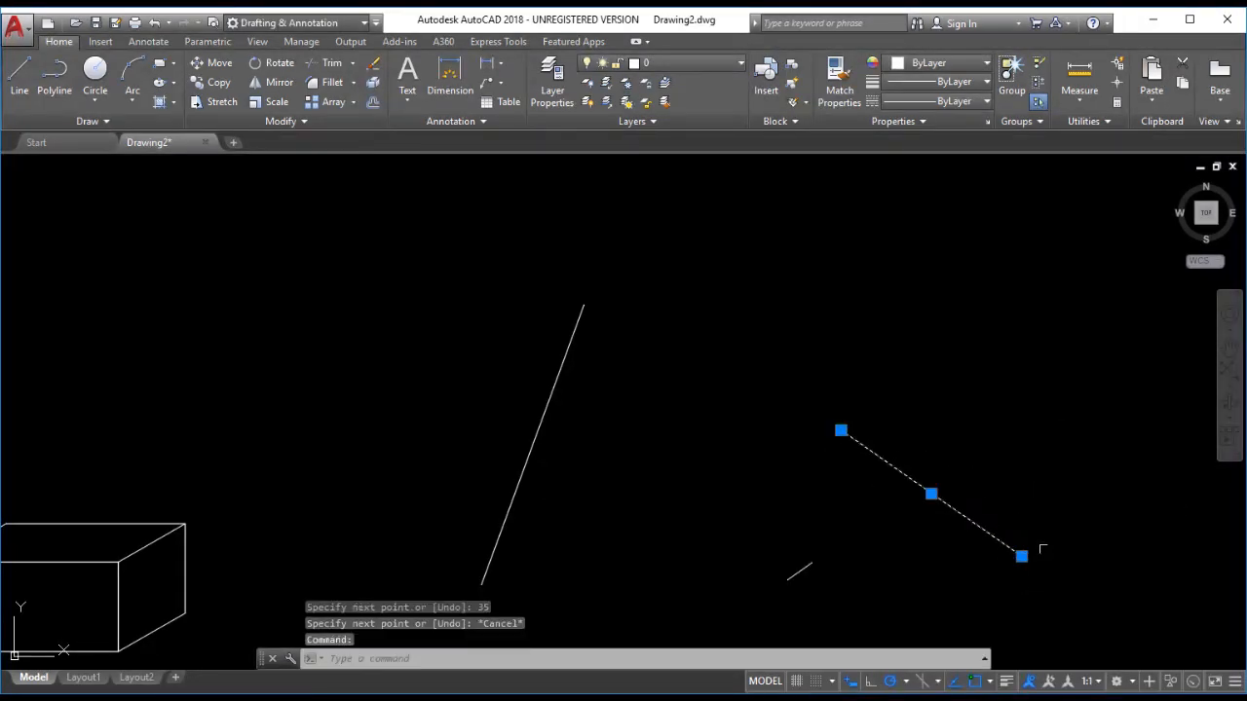
mouse_move(1021, 556)
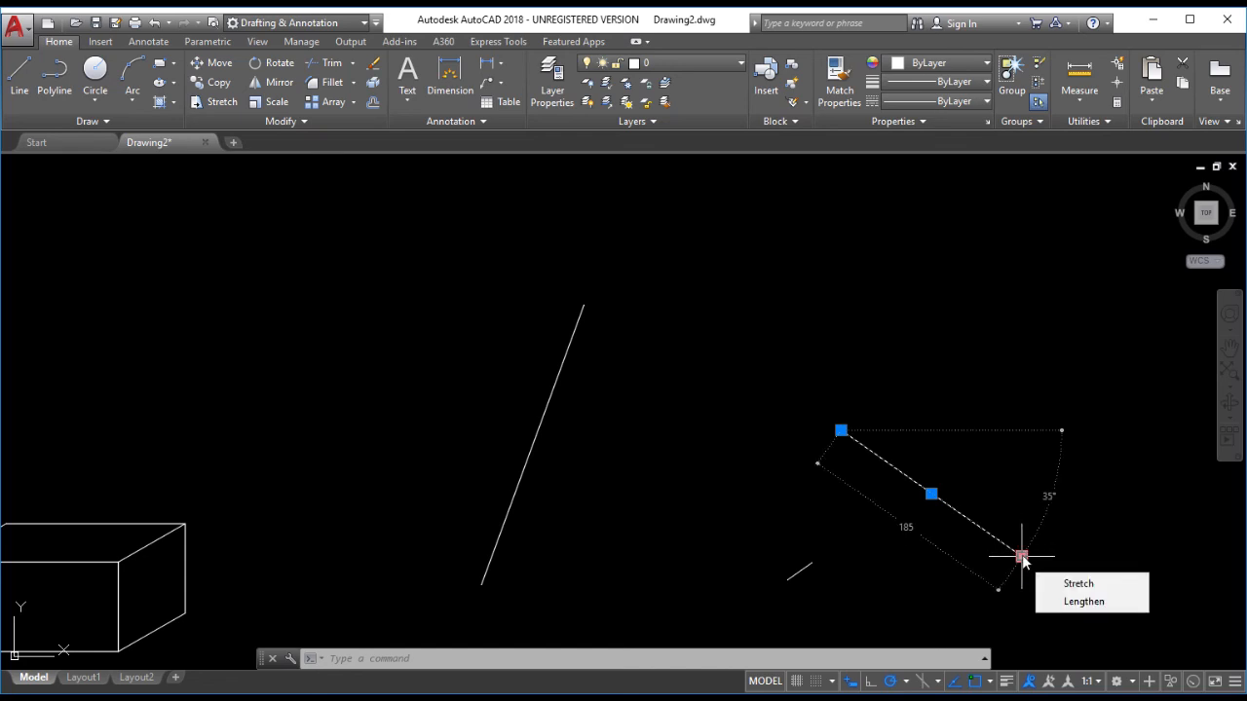
mouse_move(841, 429)
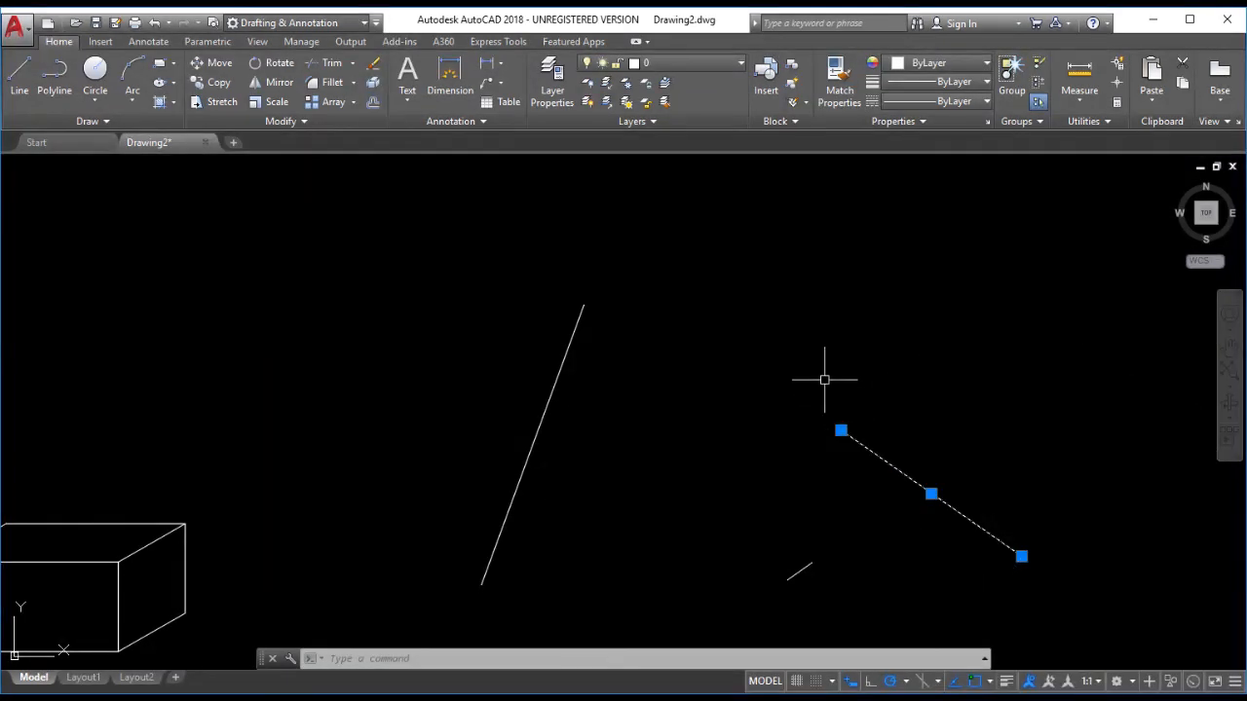
key("Escape")
- Erase the three separate slanted lines to the right of the box, selecting them together with a crossing window
scroll(820, 379, "down", 2)
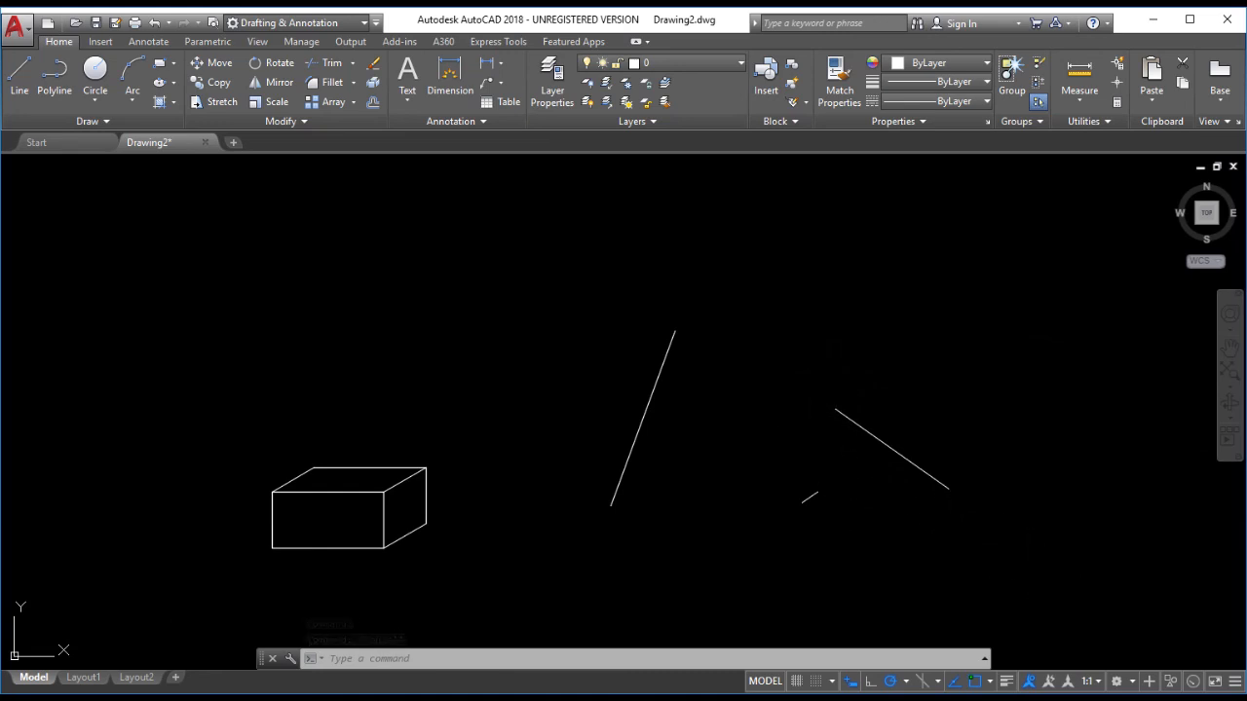
left_click(1046, 579)
left_click(557, 296)
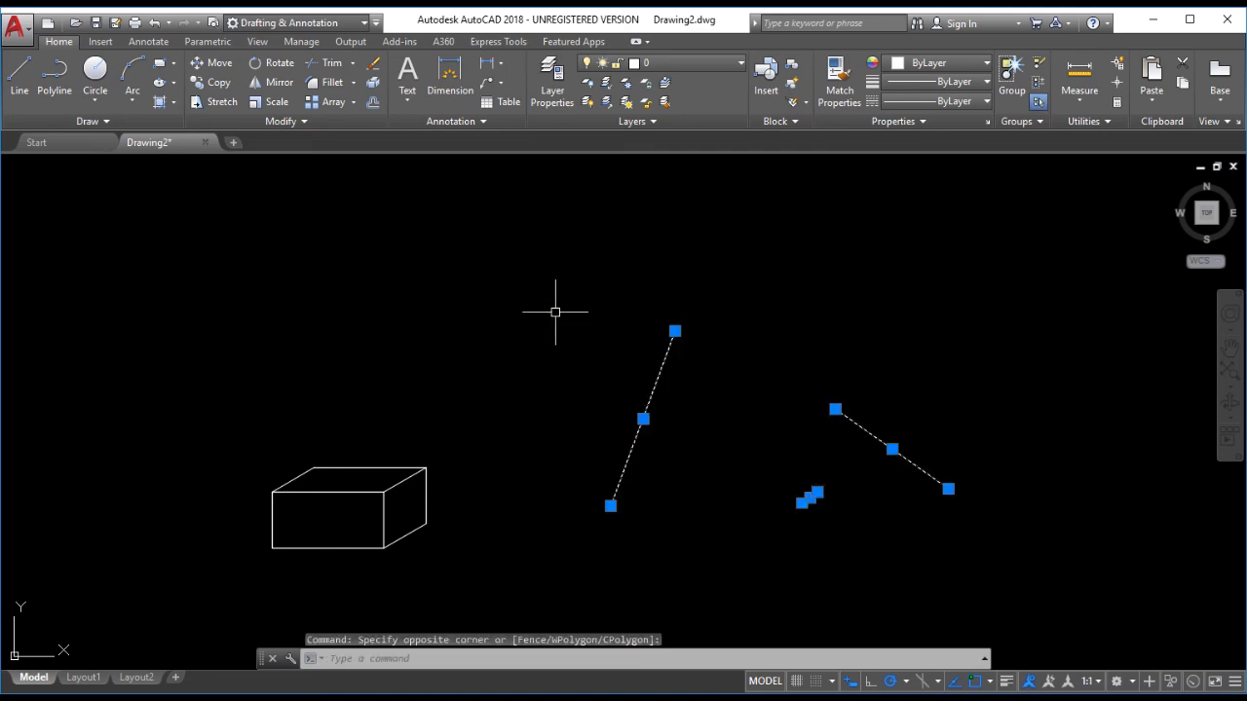
key("Delete")
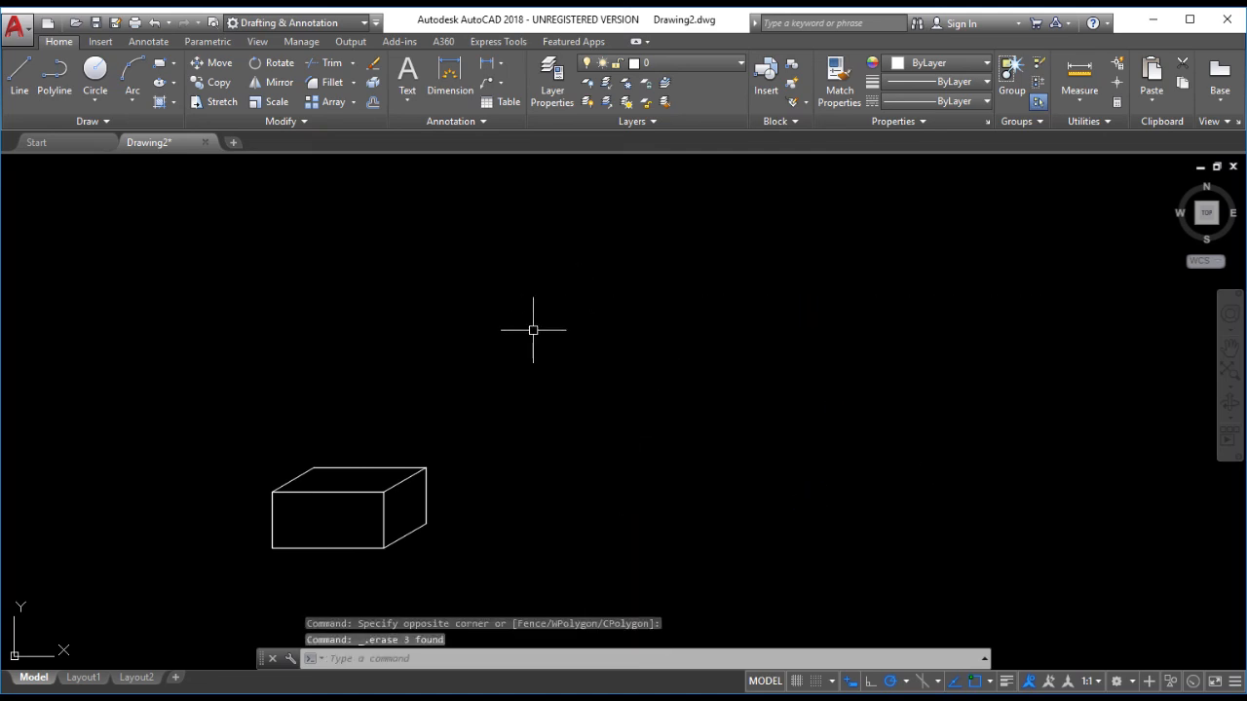